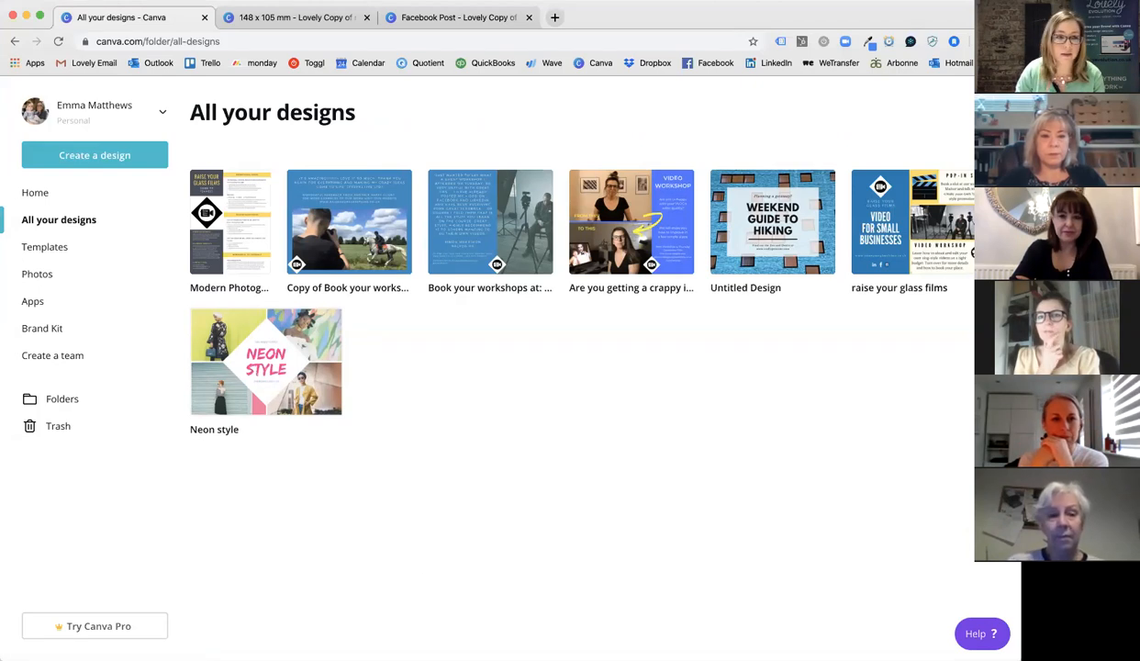
Create a new blank Social Media design from the home page
{"action": "left_click", "coordinate": [101, 155]}
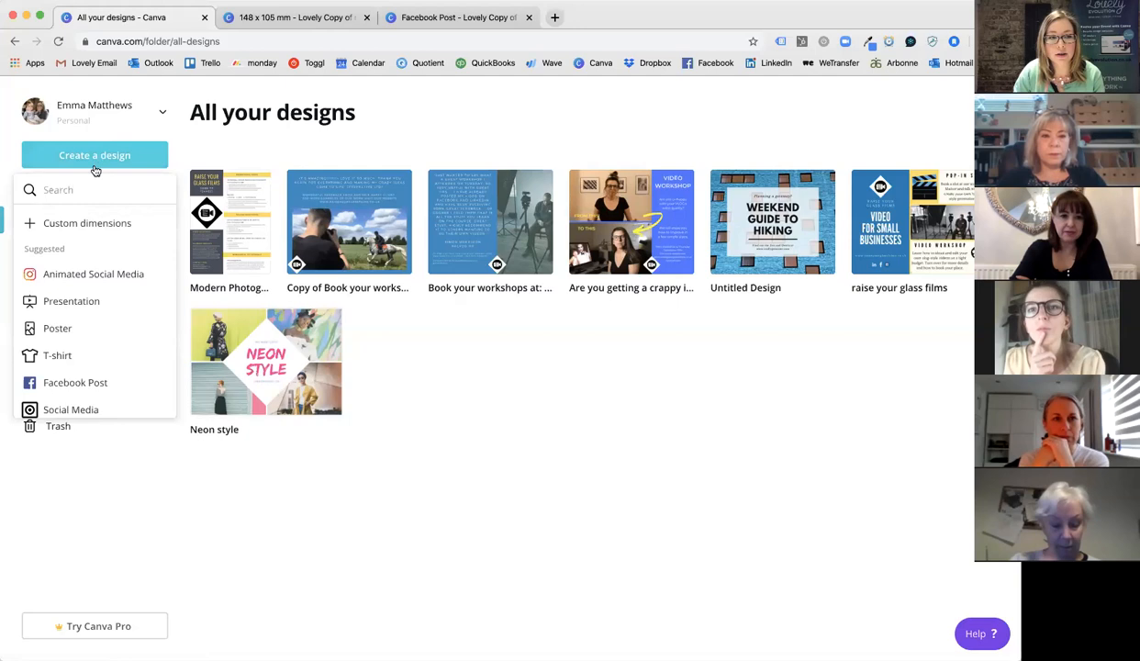
{"action": "left_click", "coordinate": [317, 580]}
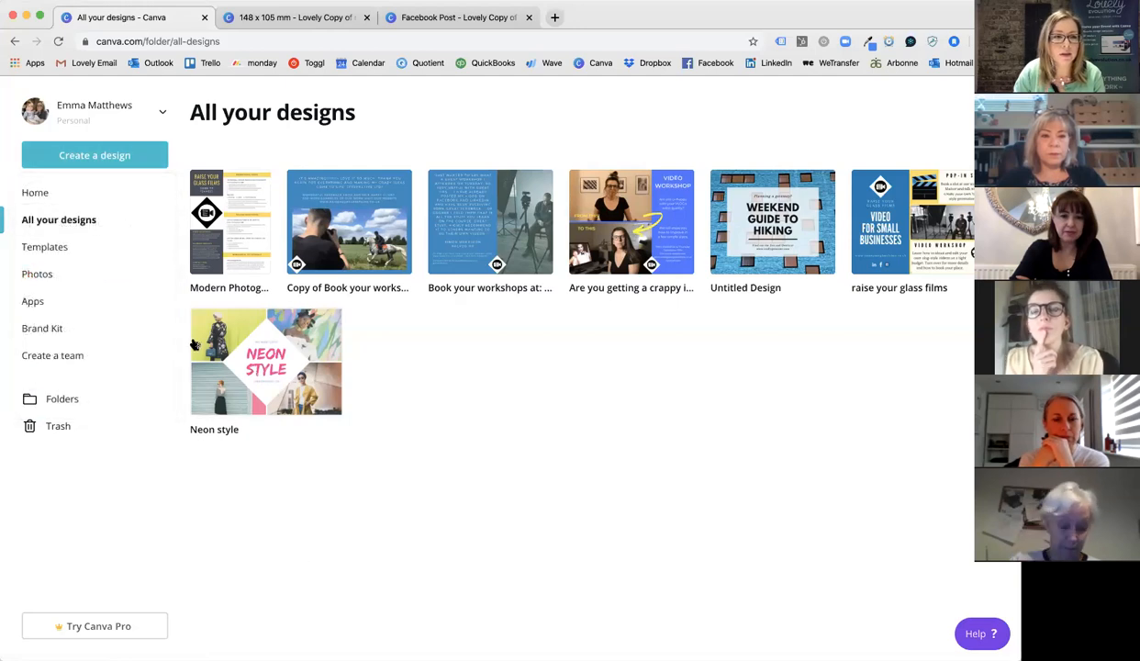
{"action": "left_click", "coordinate": [39, 193]}
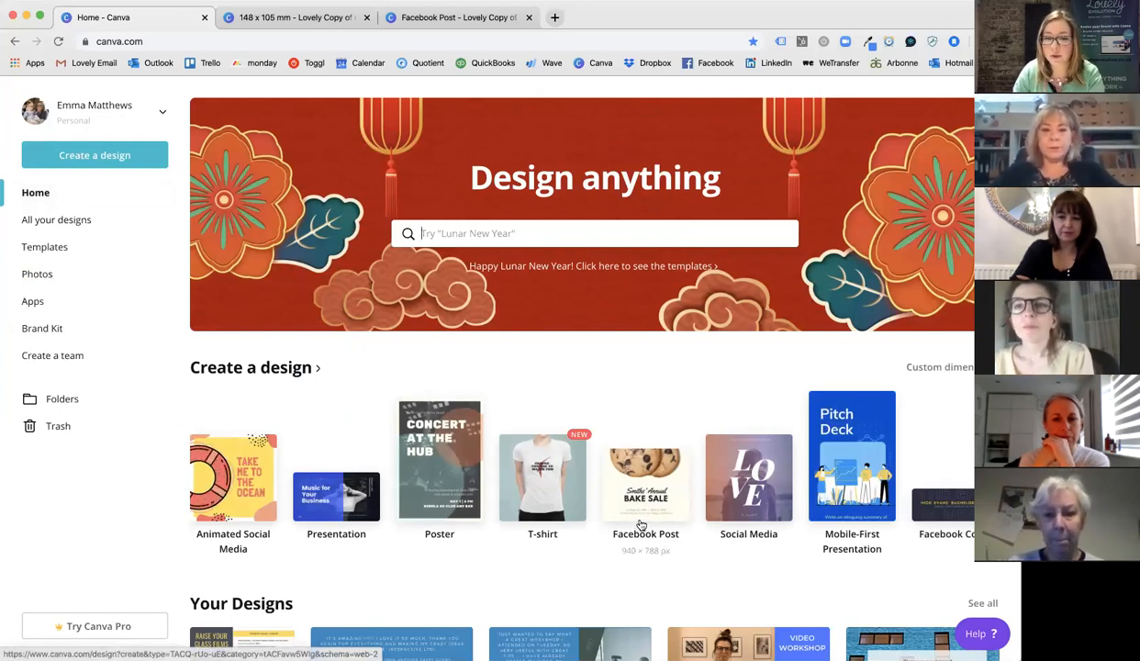
{"action": "left_click", "coordinate": [758, 484]}
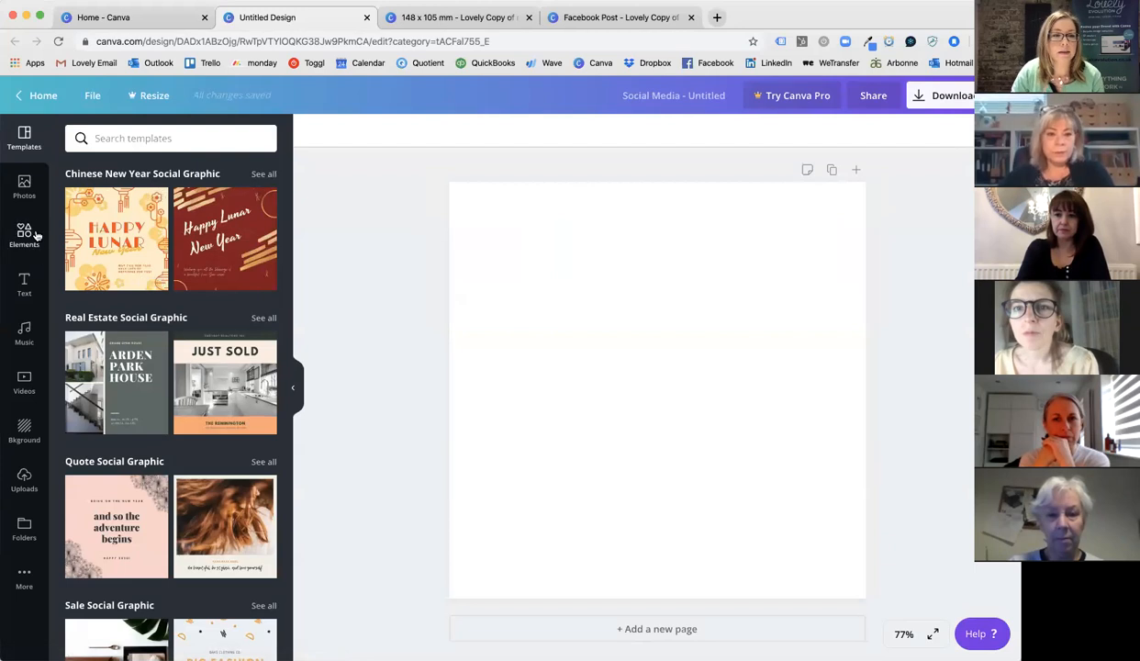
Search the photo library for "fruit" and add the photo of the fruit-topped bowl surrounded by muffins to the page
{"action": "left_click", "coordinate": [24, 187]}
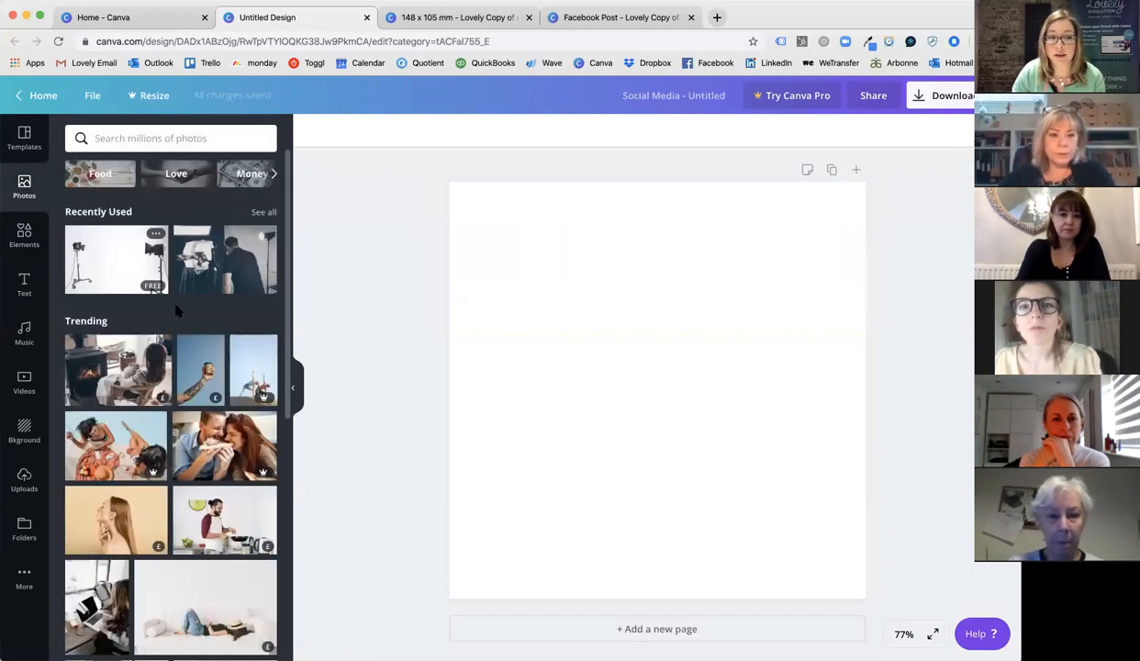
{"action": "scroll", "coordinate": [276, 522], "scroll_direction": "down", "scroll_amount": 1}
{"action": "scroll", "coordinate": [277, 522], "scroll_direction": "up", "scroll_amount": 1}
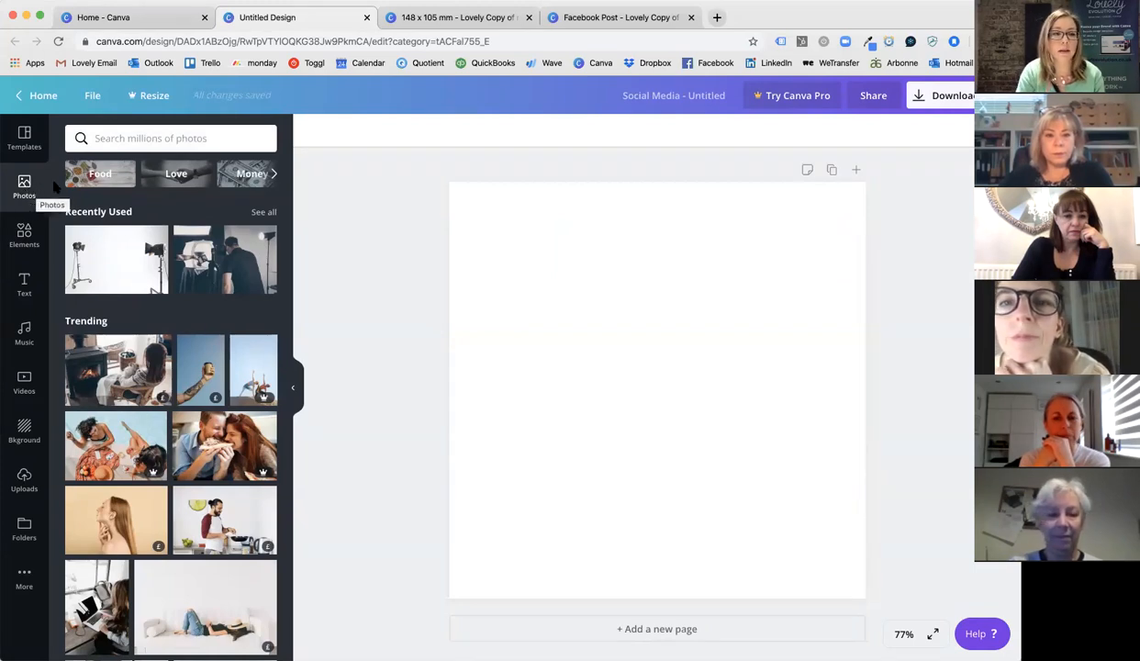
{"action": "scroll", "coordinate": [189, 360], "scroll_direction": "down", "scroll_amount": 5}
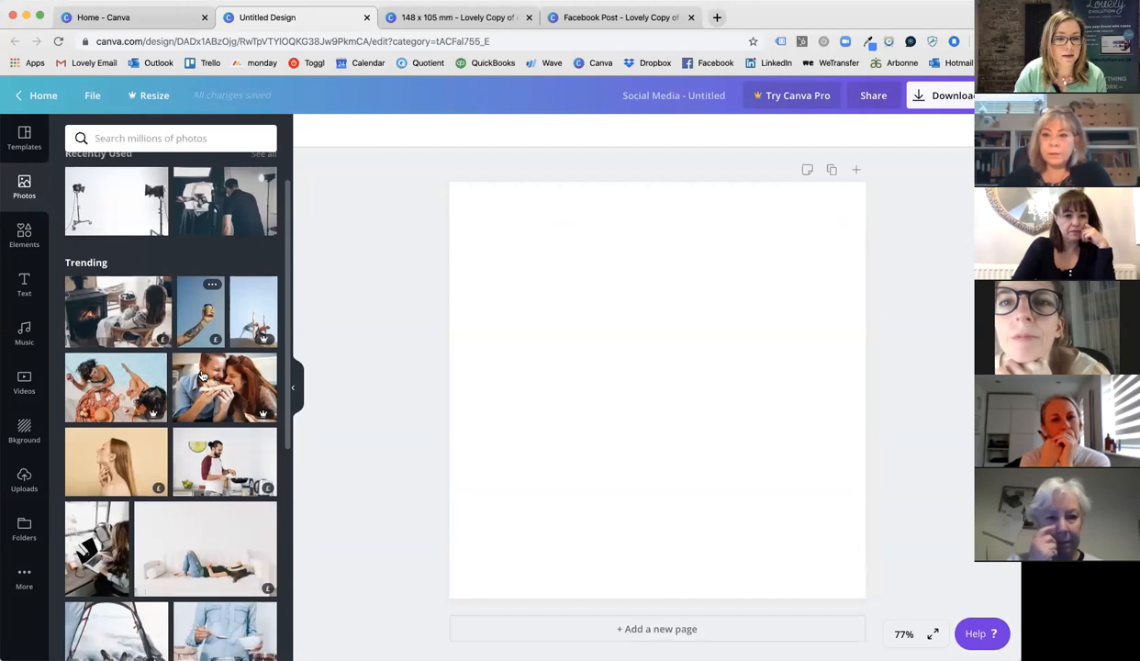
{"action": "scroll", "coordinate": [188, 322], "scroll_direction": "down", "scroll_amount": 1}
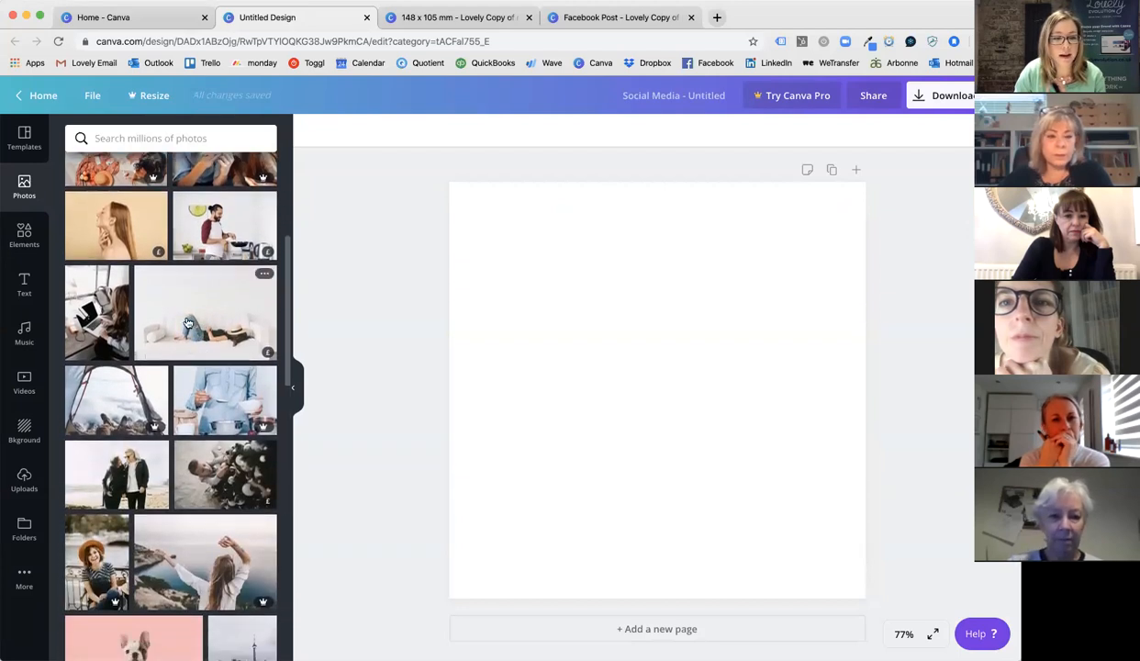
{"action": "scroll", "coordinate": [188, 322], "scroll_direction": "up", "scroll_amount": 10}
{"action": "left_click", "coordinate": [124, 138]}
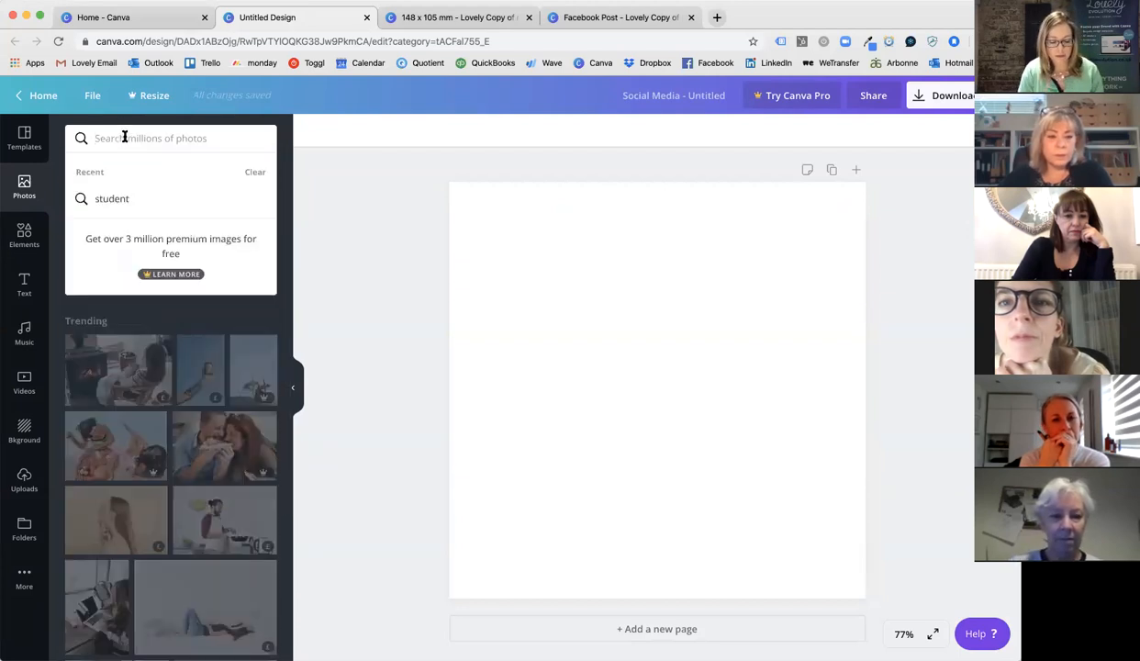
{"action": "type", "text": "fruit"}
{"action": "key", "text": "Return"}
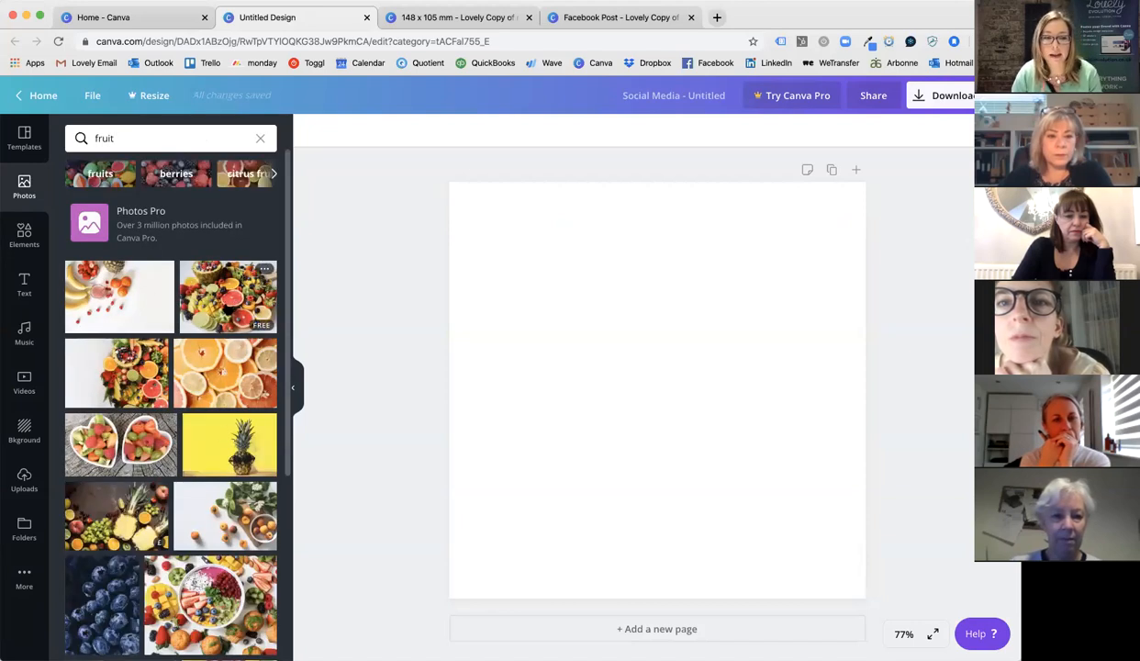
{"action": "scroll", "coordinate": [257, 413], "scroll_direction": "down", "scroll_amount": 3}
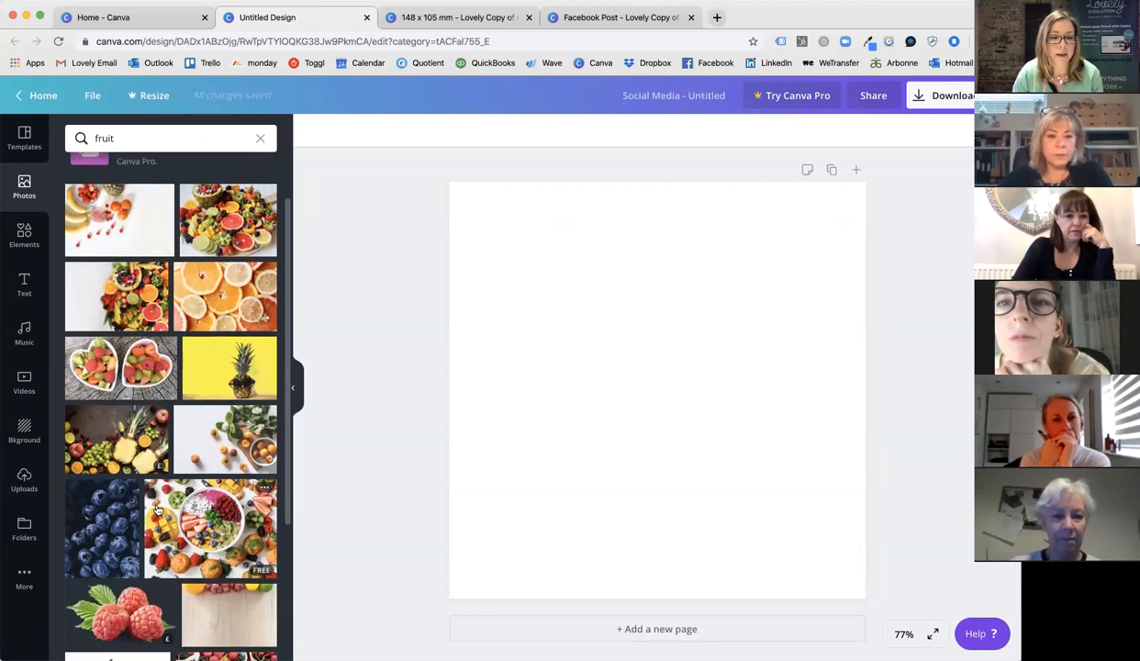
{"action": "left_click", "coordinate": [271, 486]}
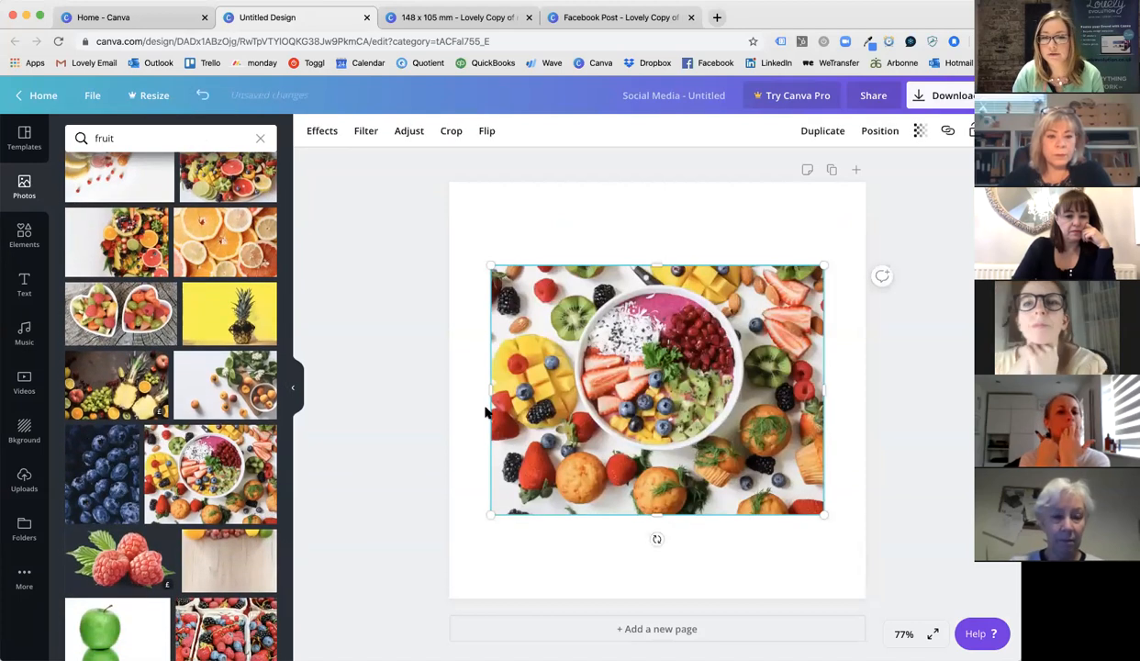
Enlarge the fruit bowl photo from two opposite corners until it covers the whole page
{"action": "left_click_drag", "start_coordinate": [491, 266], "coordinate": [364, 171]}
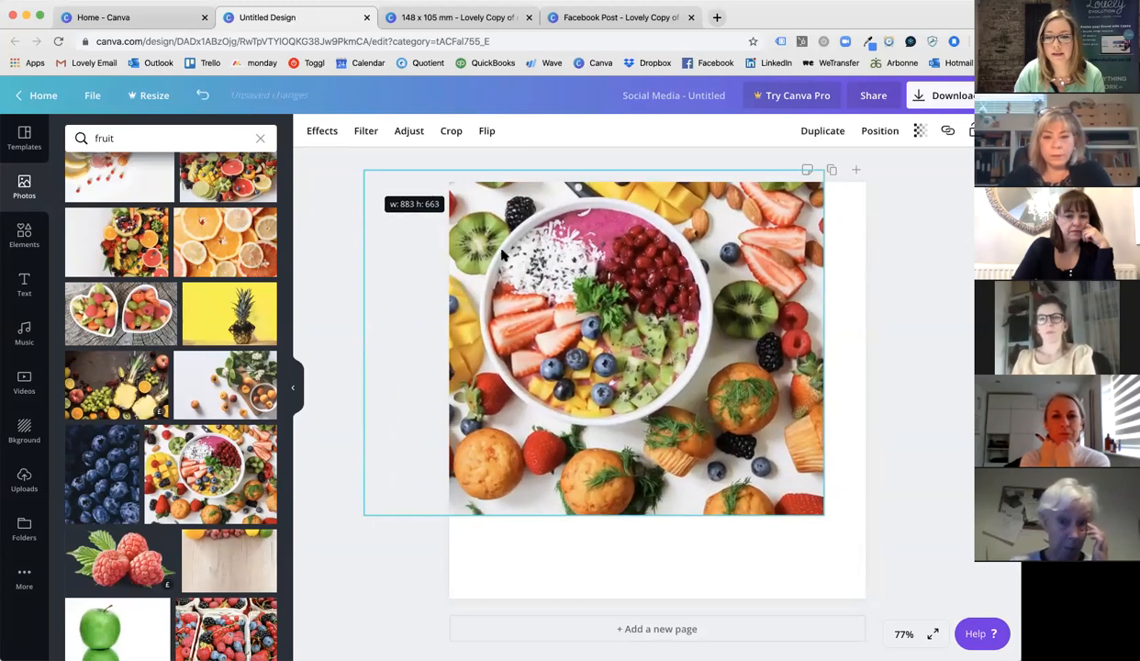
{"action": "left_click_drag", "start_coordinate": [825, 516], "coordinate": [925, 616]}
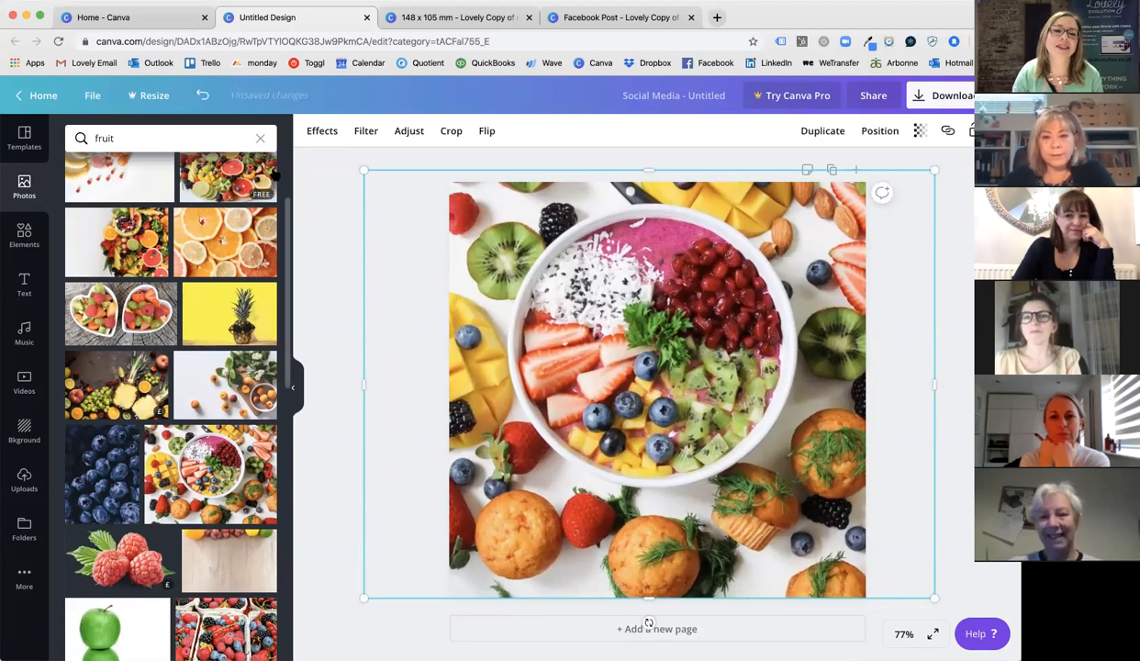
{"action": "left_click", "coordinate": [295, 393]}
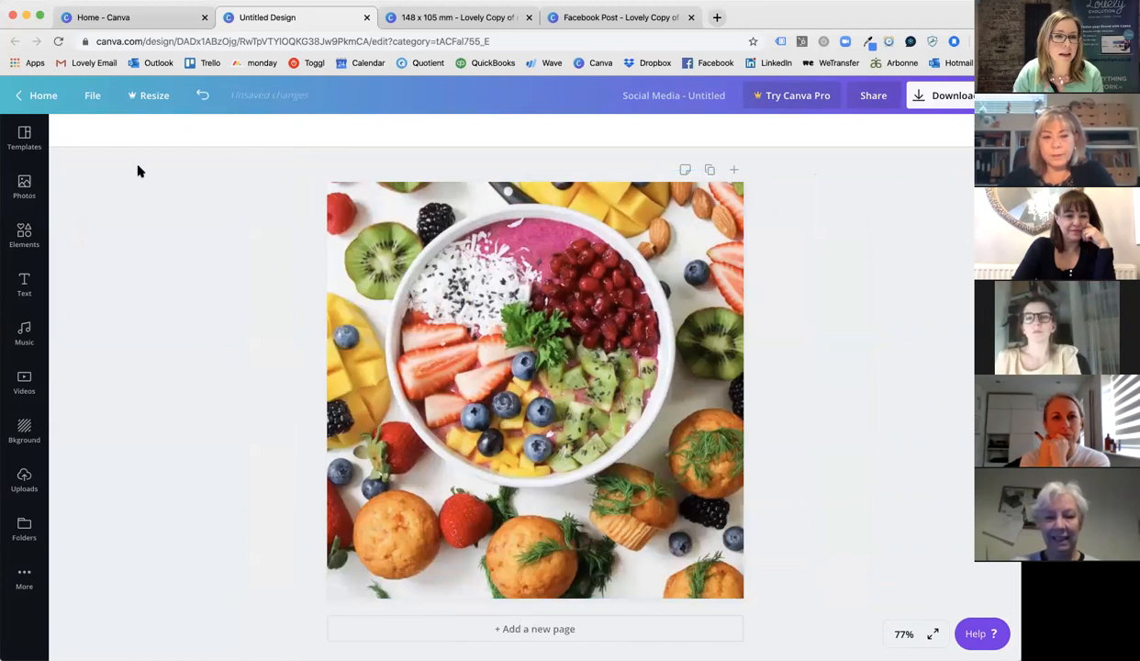
Open the effects for the fruit bowl photo and connect the Color Mix effect set
{"action": "left_click", "coordinate": [498, 241]}
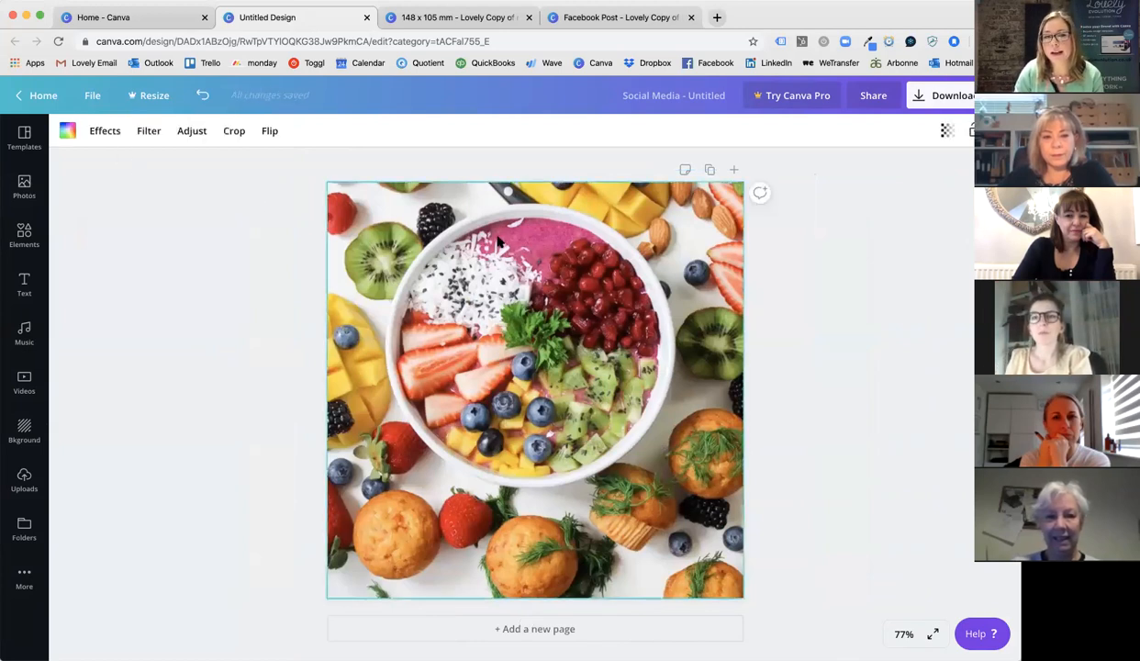
{"action": "left_click", "coordinate": [105, 131]}
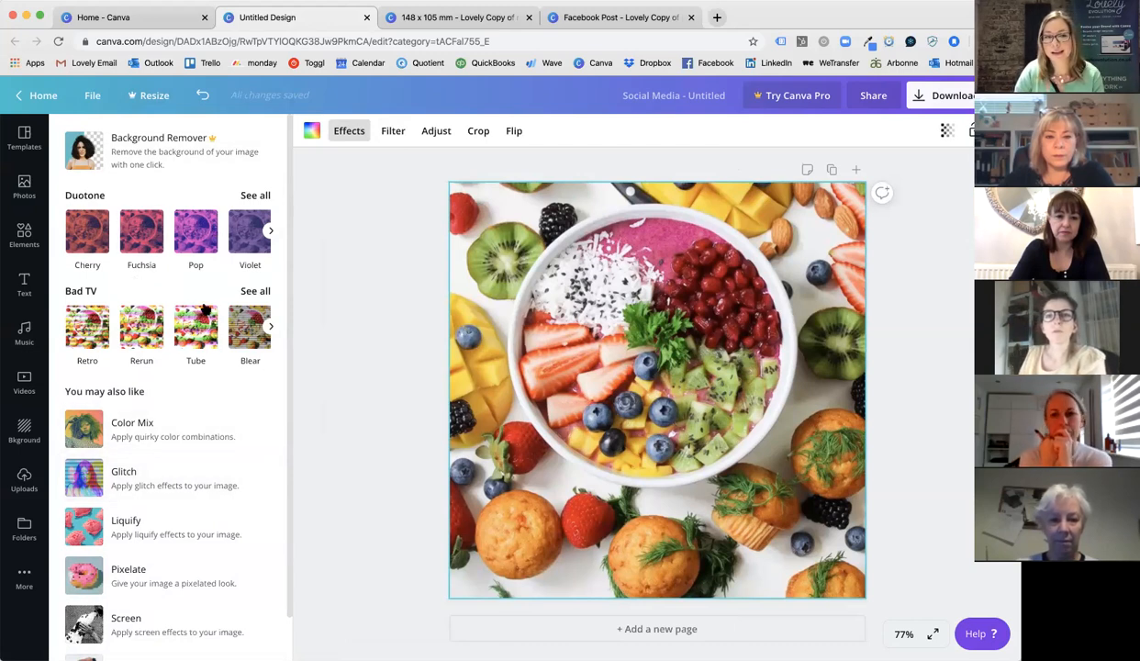
{"action": "left_click", "coordinate": [163, 431]}
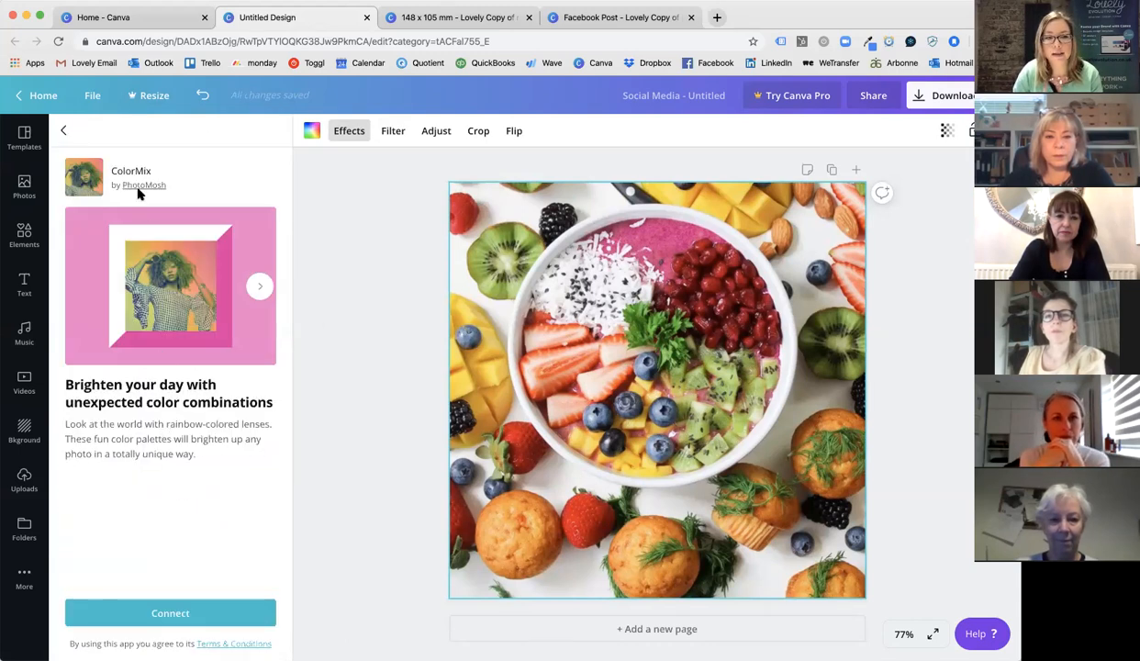
{"action": "left_click", "coordinate": [170, 610]}
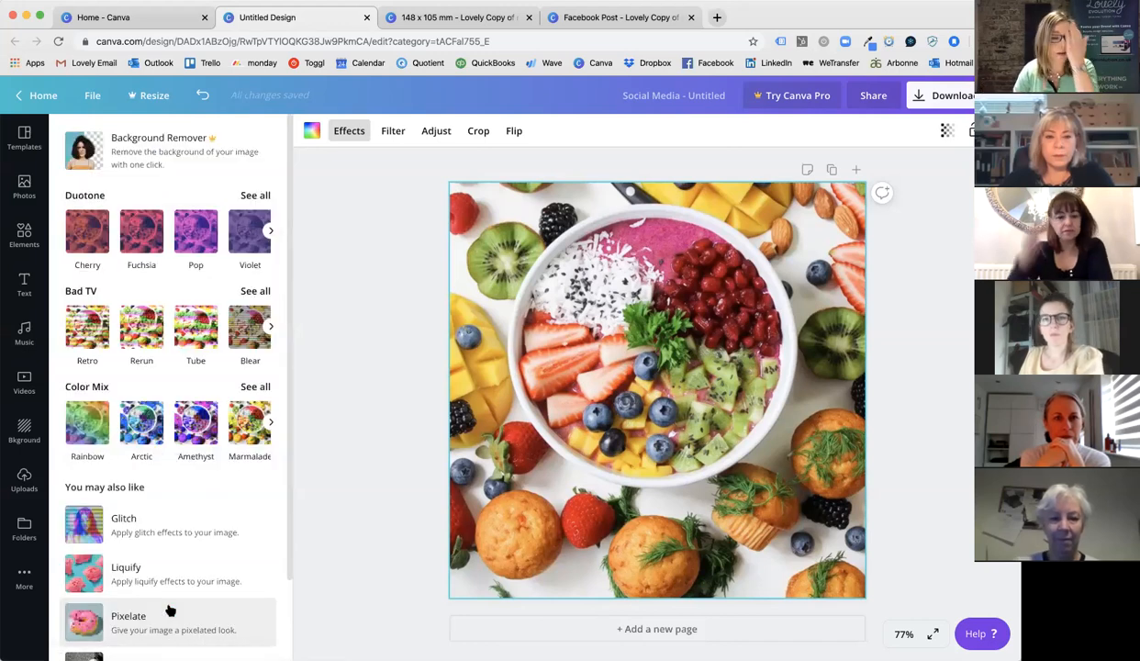
Browse the Duotone presets available for the photo
{"action": "left_click", "coordinate": [270, 231]}
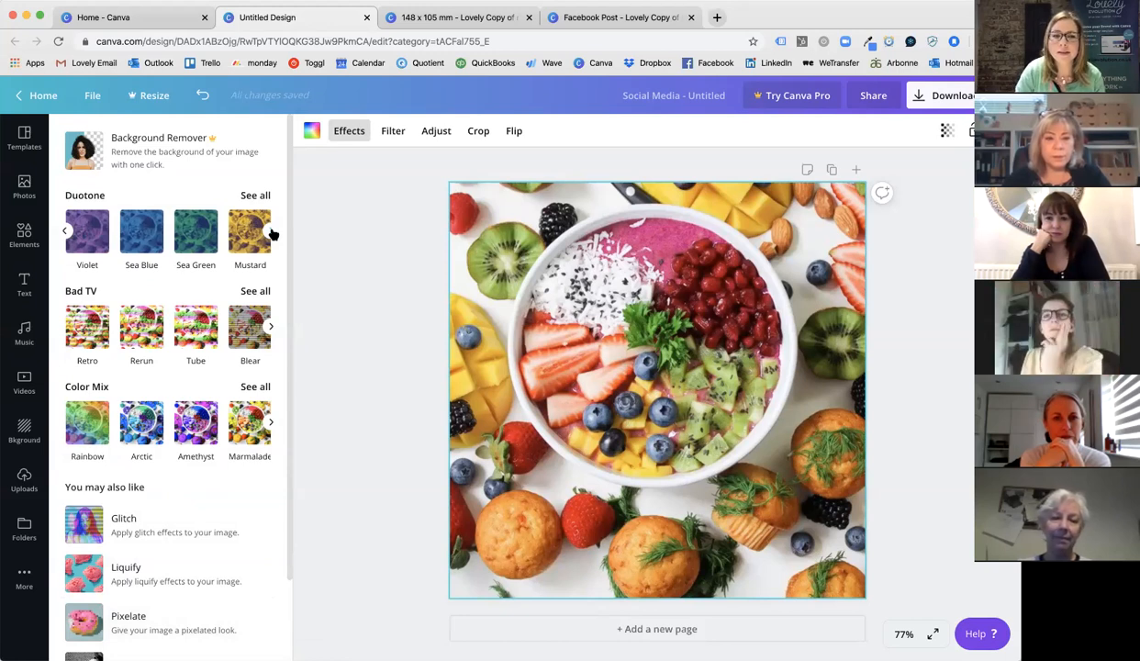
{"action": "left_click", "coordinate": [271, 233]}
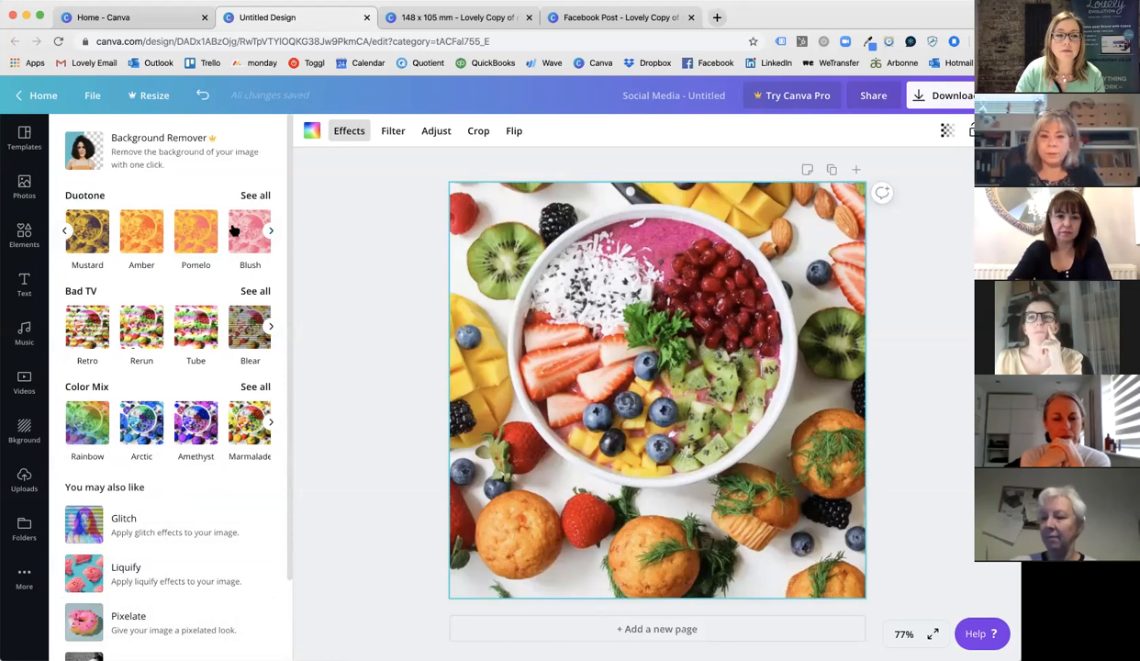
{"action": "left_click", "coordinate": [63, 230]}
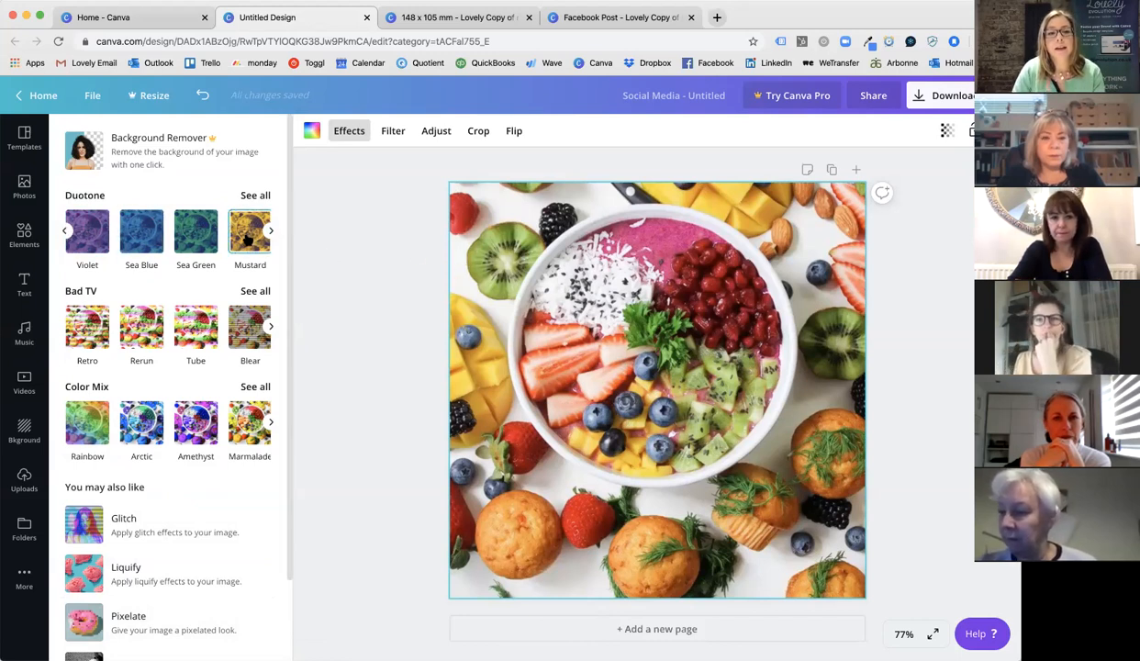
Look over the home page's design types and the list of all saved designs
{"action": "left_click", "coordinate": [105, 24]}
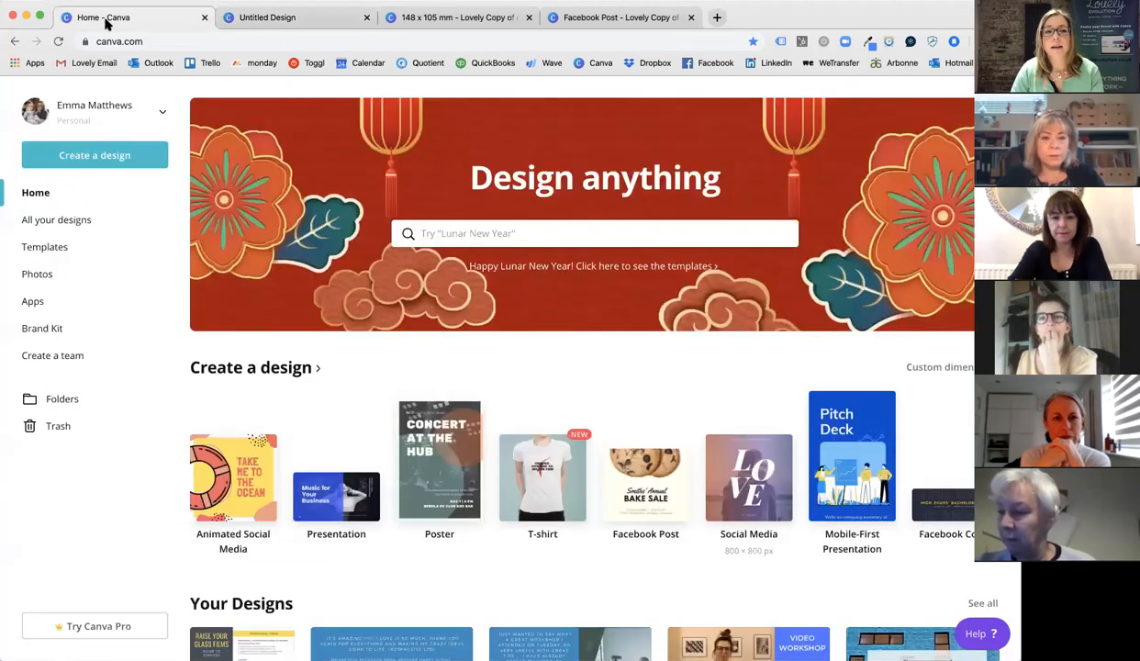
{"action": "scroll", "coordinate": [791, 555], "scroll_direction": "down", "scroll_amount": 2}
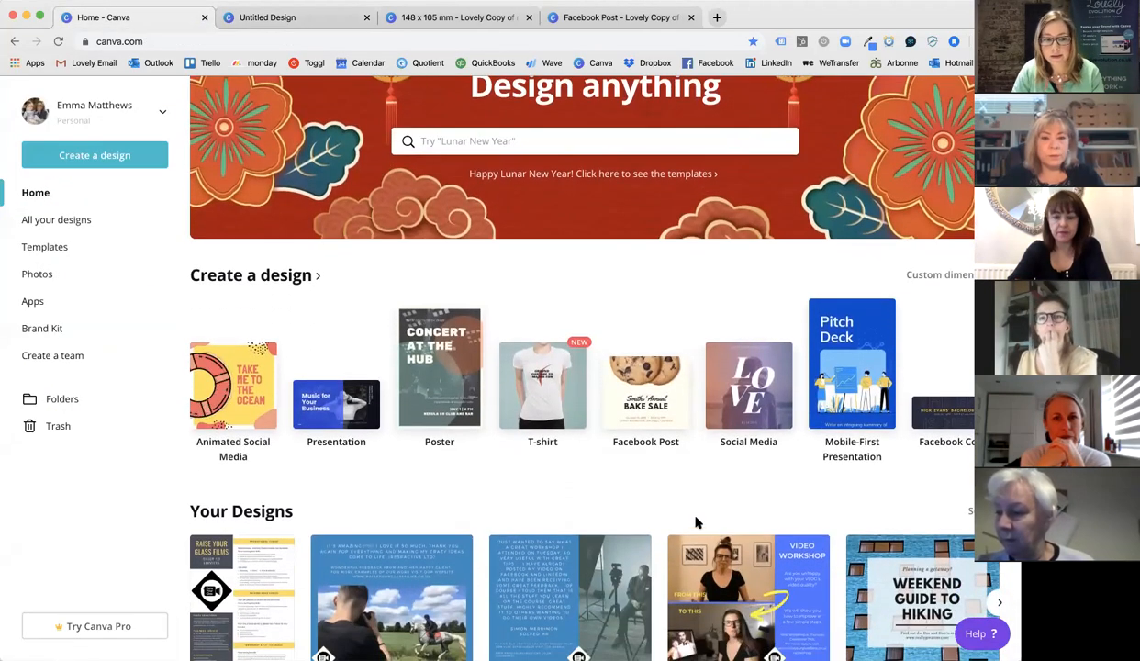
{"action": "scroll", "coordinate": [300, 508], "scroll_direction": "down", "scroll_amount": 1}
{"action": "left_click", "coordinate": [55, 220]}
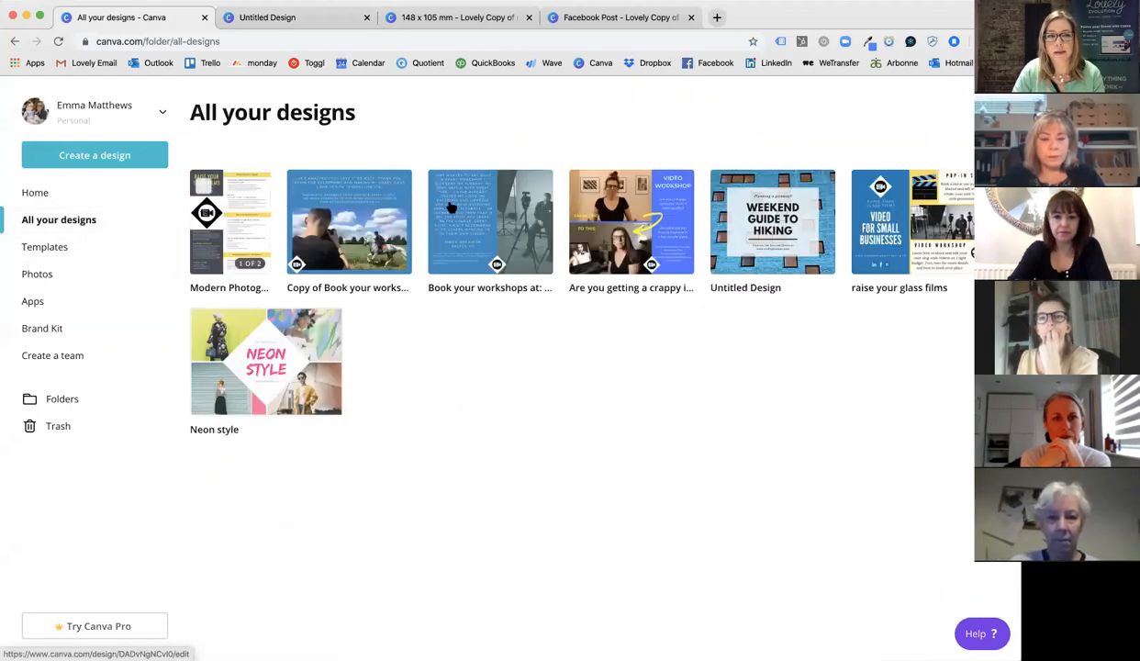
Return to the untitled Social Media design and give the photo the Mustard duotone effect
{"action": "left_click", "coordinate": [265, 19]}
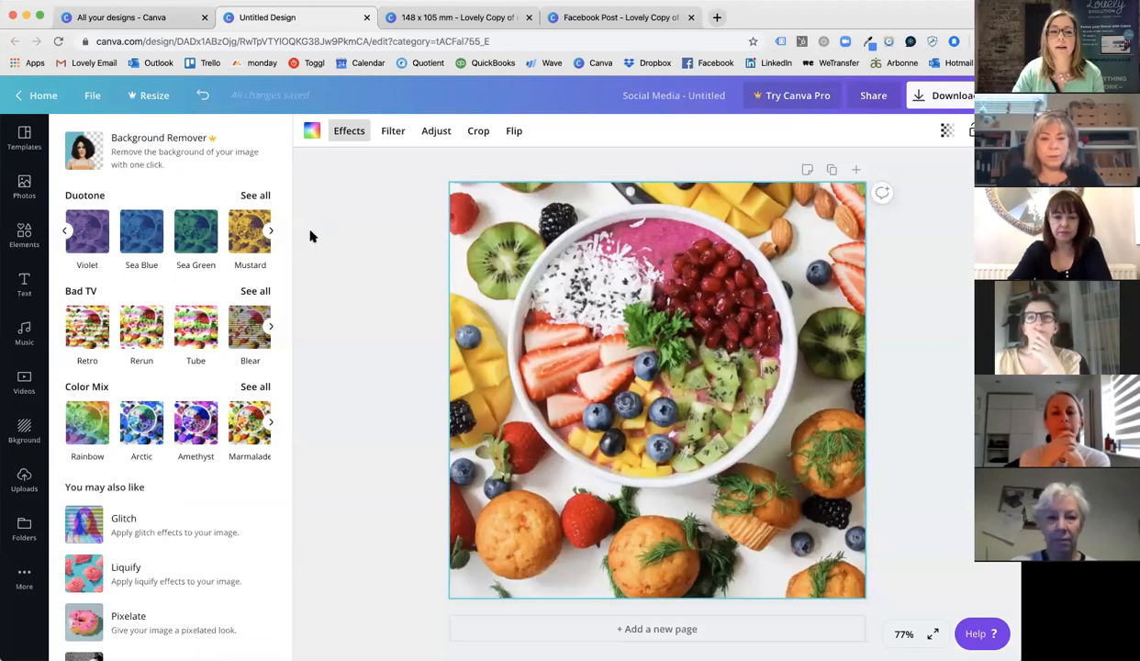
{"action": "left_click", "coordinate": [246, 237]}
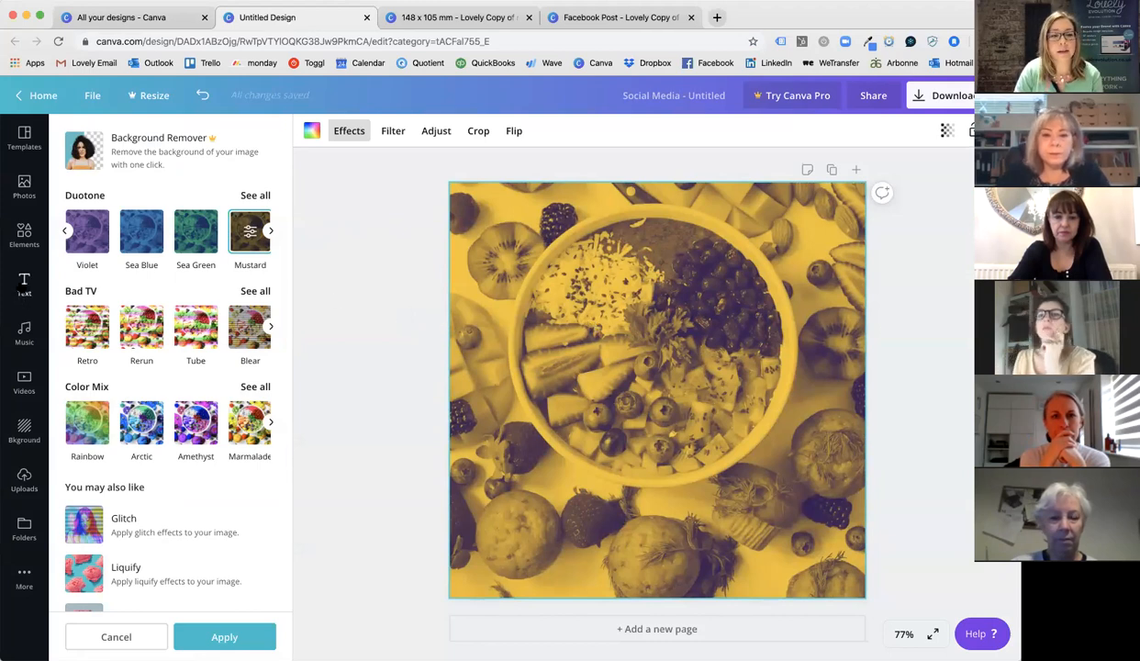
Add a heading over the photo that reads "Great fruit to eat", including the quotation marks
{"action": "left_click", "coordinate": [24, 285]}
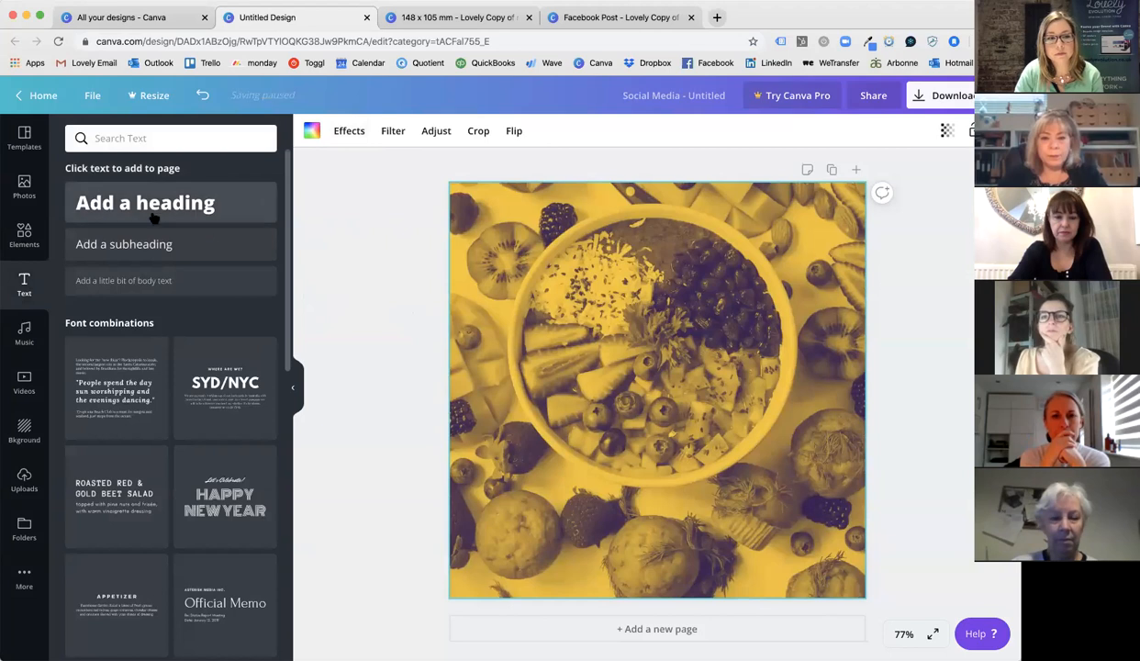
{"action": "left_click", "coordinate": [151, 204]}
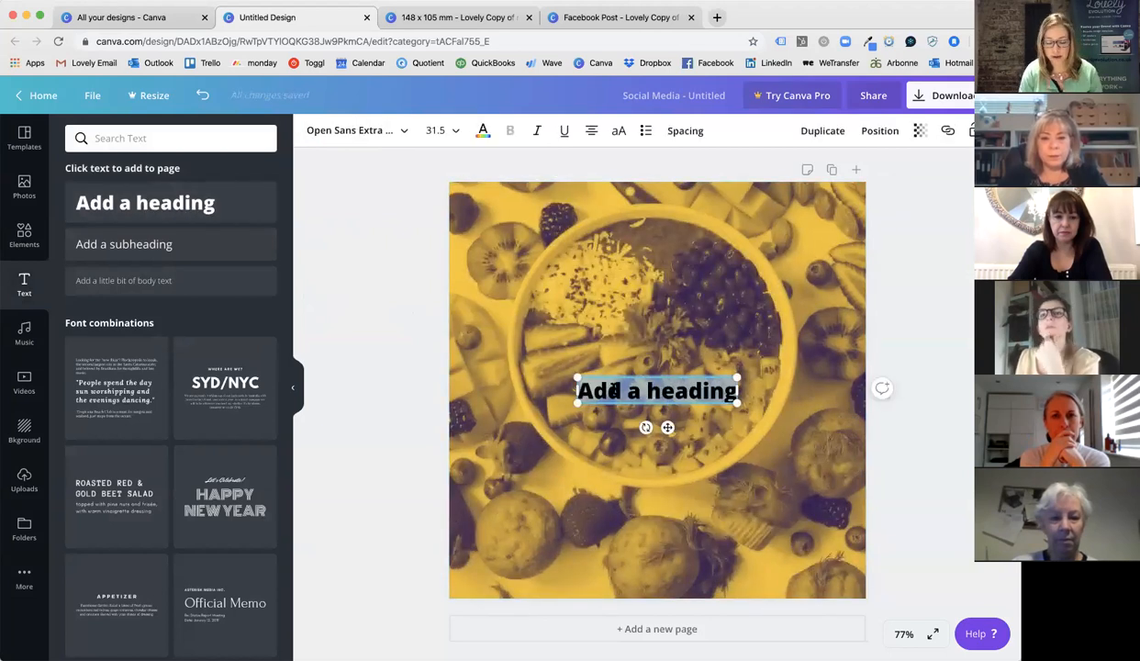
{"action": "key", "text": "BackSpace"}
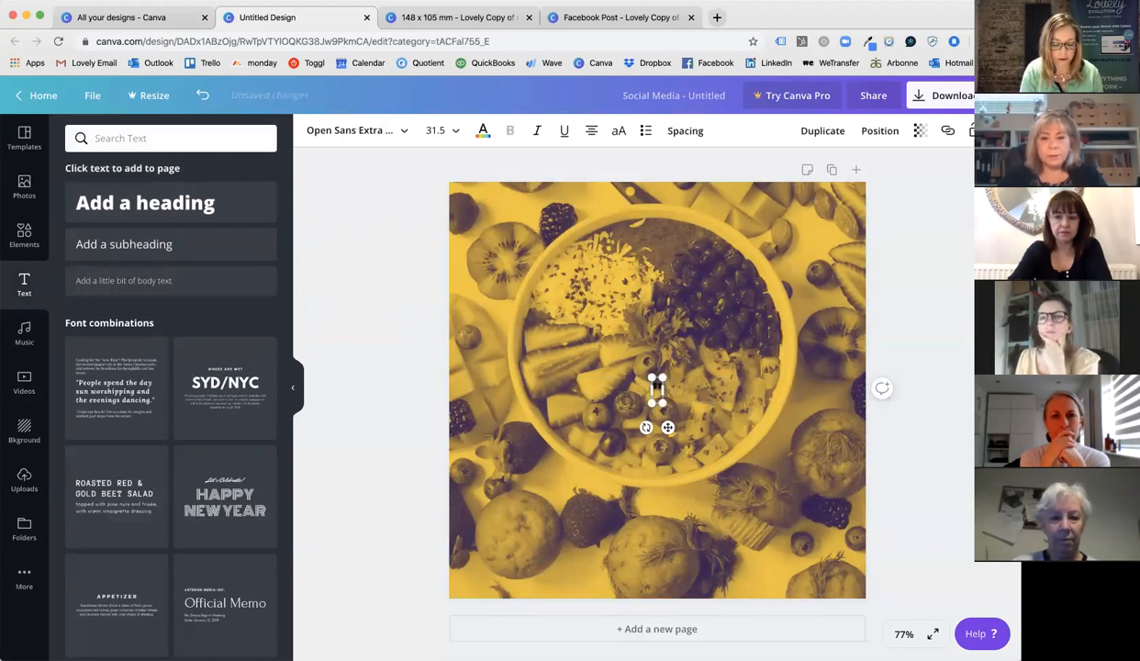
{"action": "type", "text": "\"Great"}
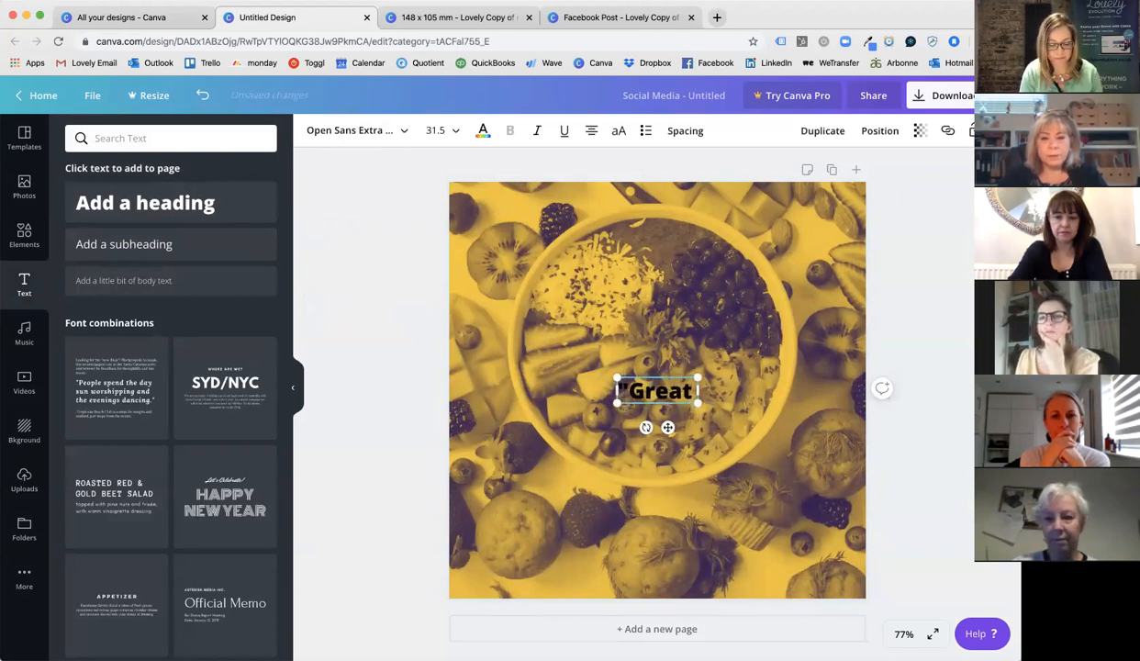
{"action": "type", "text": " fruit to"}
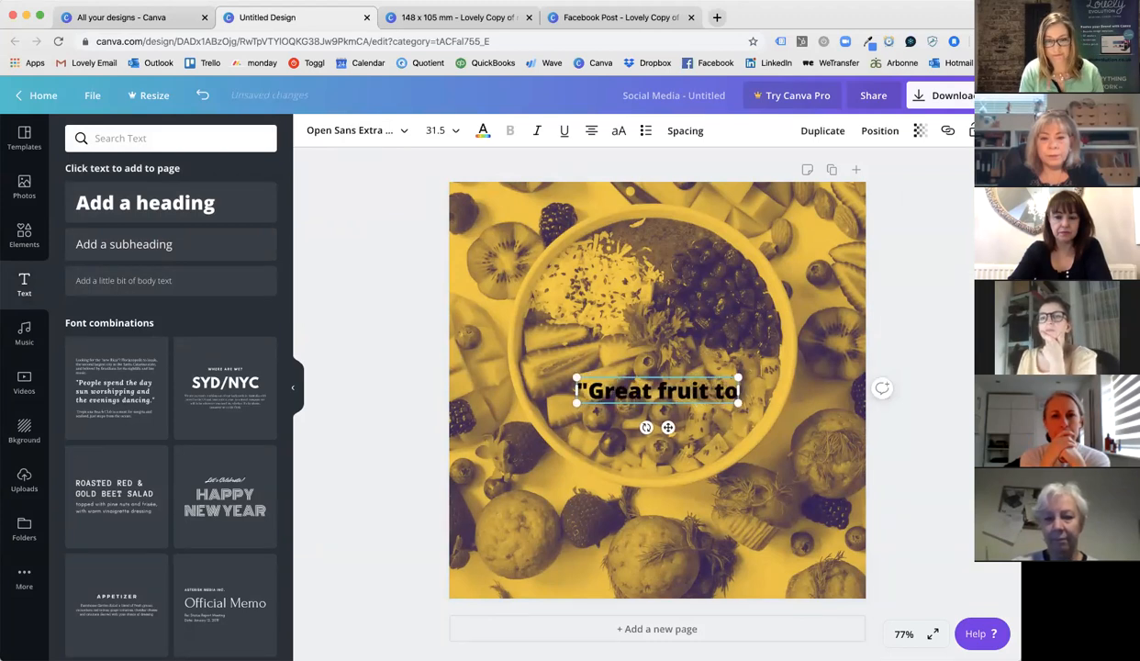
{"action": "type", "text": " each"}
{"action": "key", "text": "BackSpace"}
{"action": "key", "text": "BackSpace"}
{"action": "type", "text": "t"}
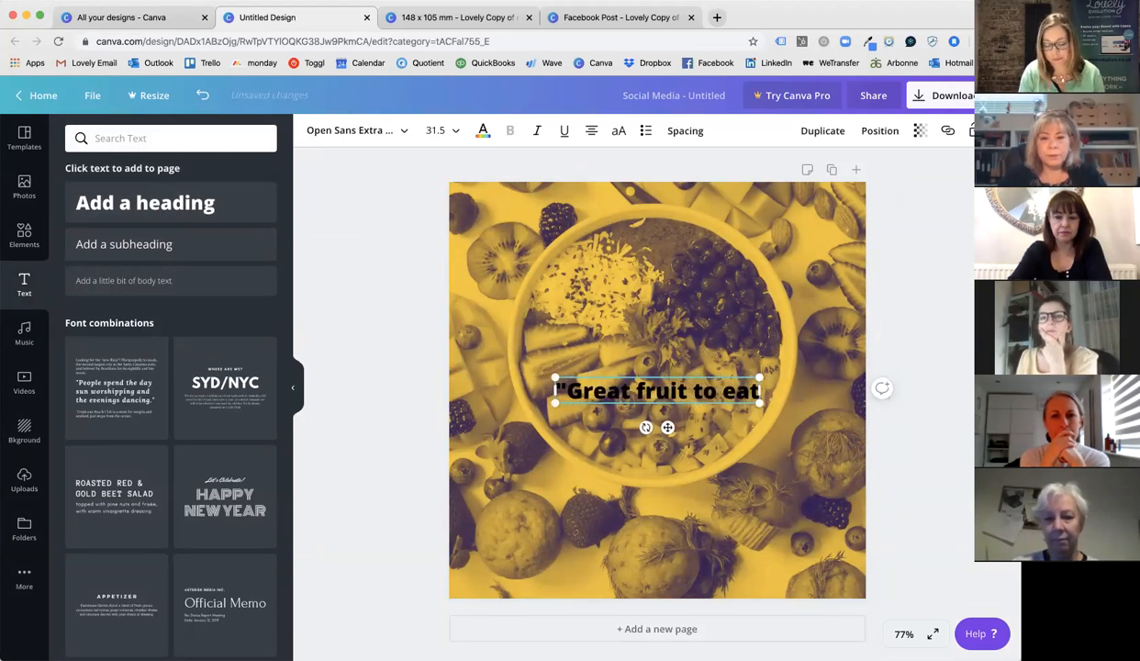
{"action": "type", "text": "\""}
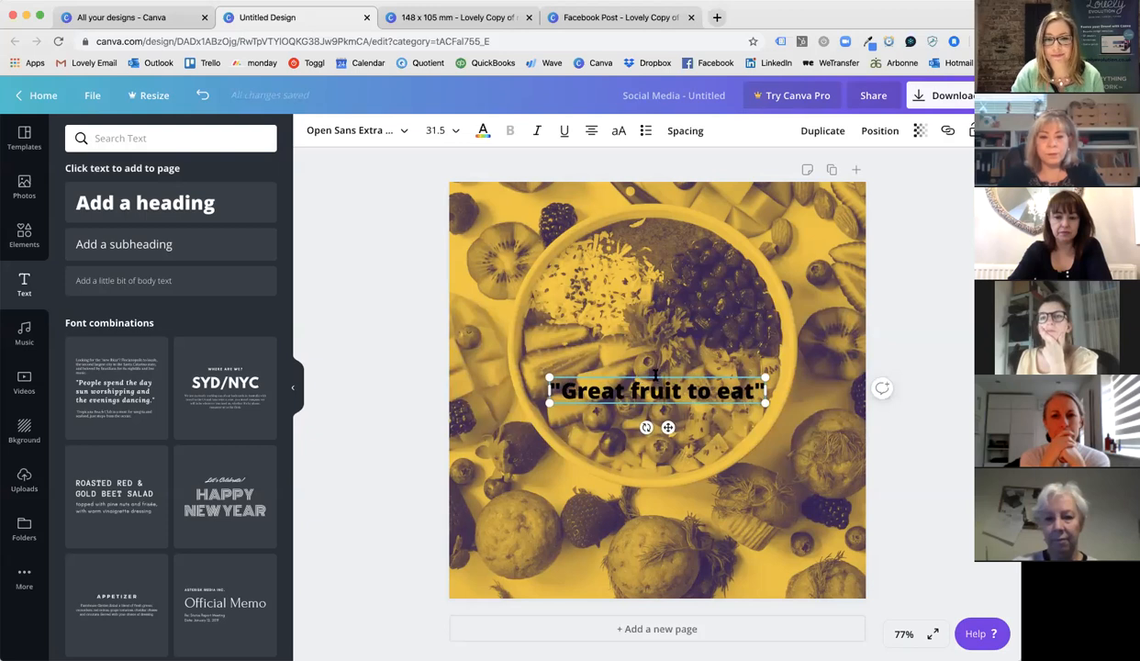
Change the colour of the entire quote heading to white
{"action": "left_click_drag", "start_coordinate": [654, 374], "coordinate": [641, 209]}
{"action": "left_click", "coordinate": [483, 131]}
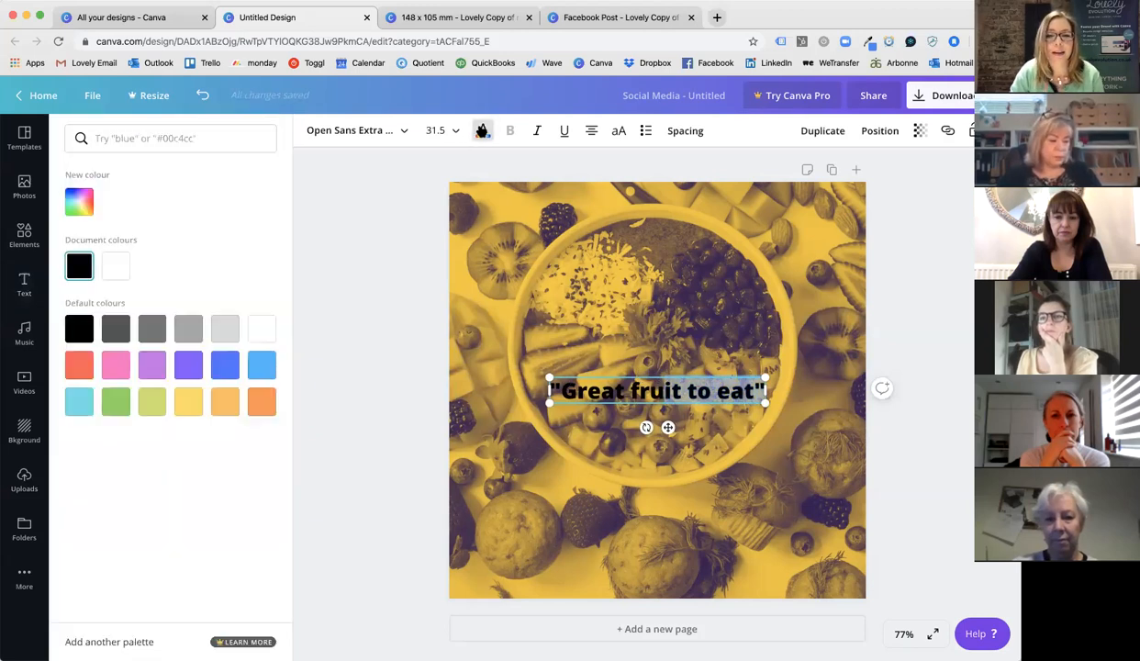
{"action": "left_click", "coordinate": [116, 265]}
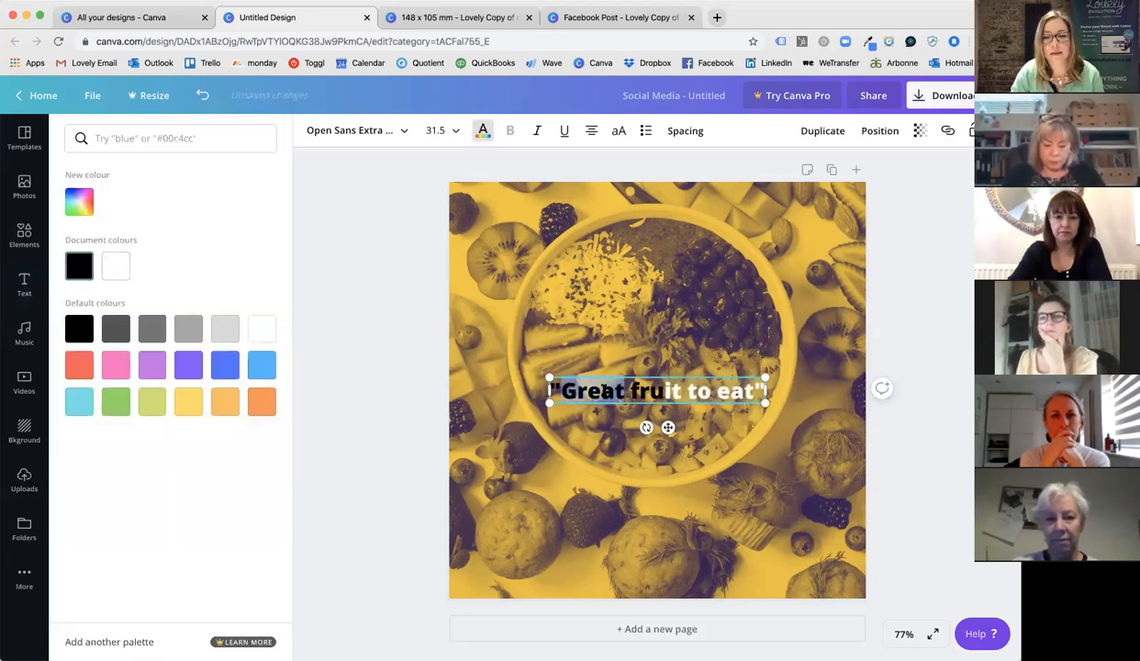
{"action": "left_click", "coordinate": [118, 265]}
Enlarge the heading to font size 52.6 and break it onto a second line before "to eat"
{"action": "left_click_drag", "start_coordinate": [549, 379], "coordinate": [468, 318]}
{"action": "left_click_drag", "start_coordinate": [753, 358], "coordinate": [854, 312]}
{"action": "left_click", "coordinate": [699, 379]}
{"action": "key", "text": "Return"}
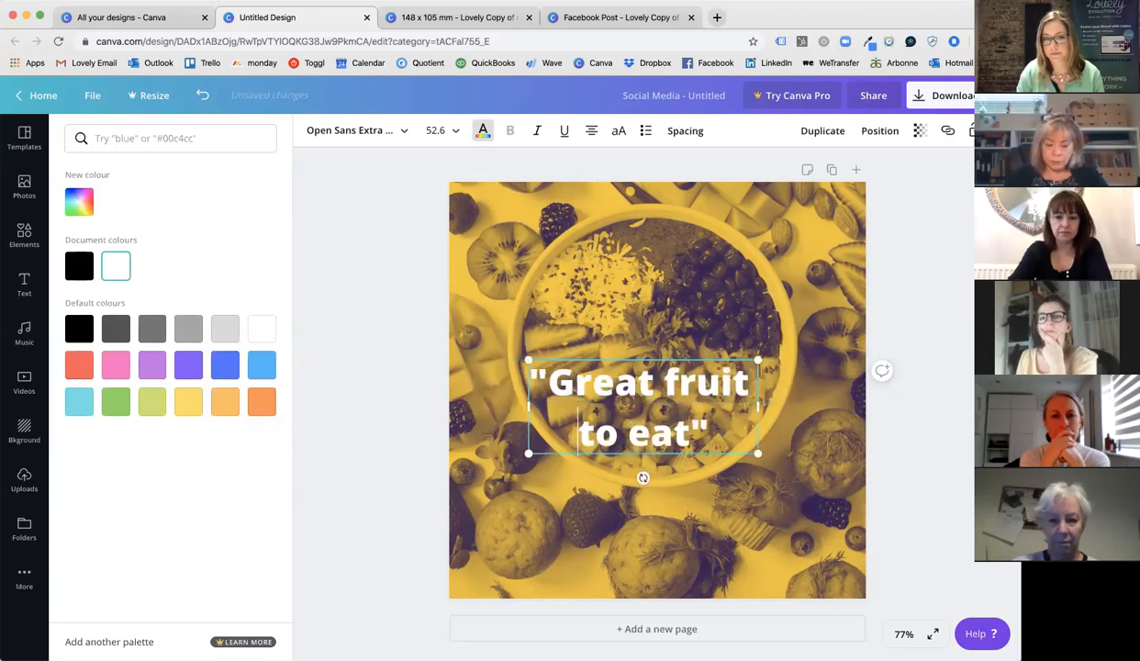
Remove both quotation marks from the heading and enlarge it to font size 86
{"action": "key", "text": "BackSpace"}
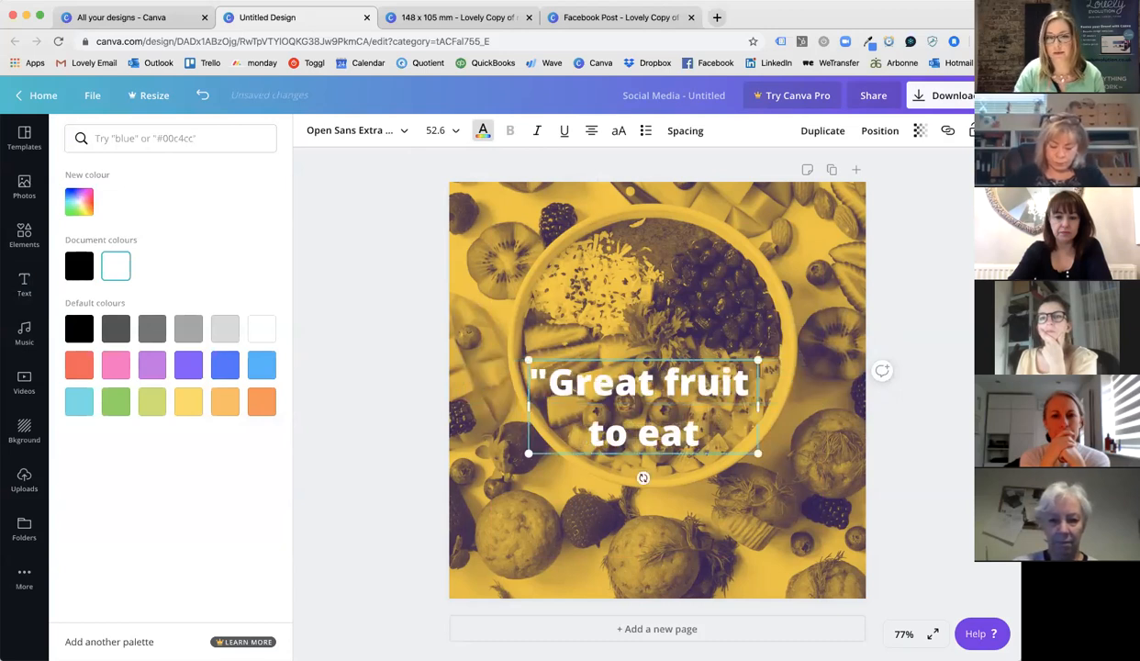
{"action": "left_click", "coordinate": [551, 376]}
{"action": "key", "text": "BackSpace"}
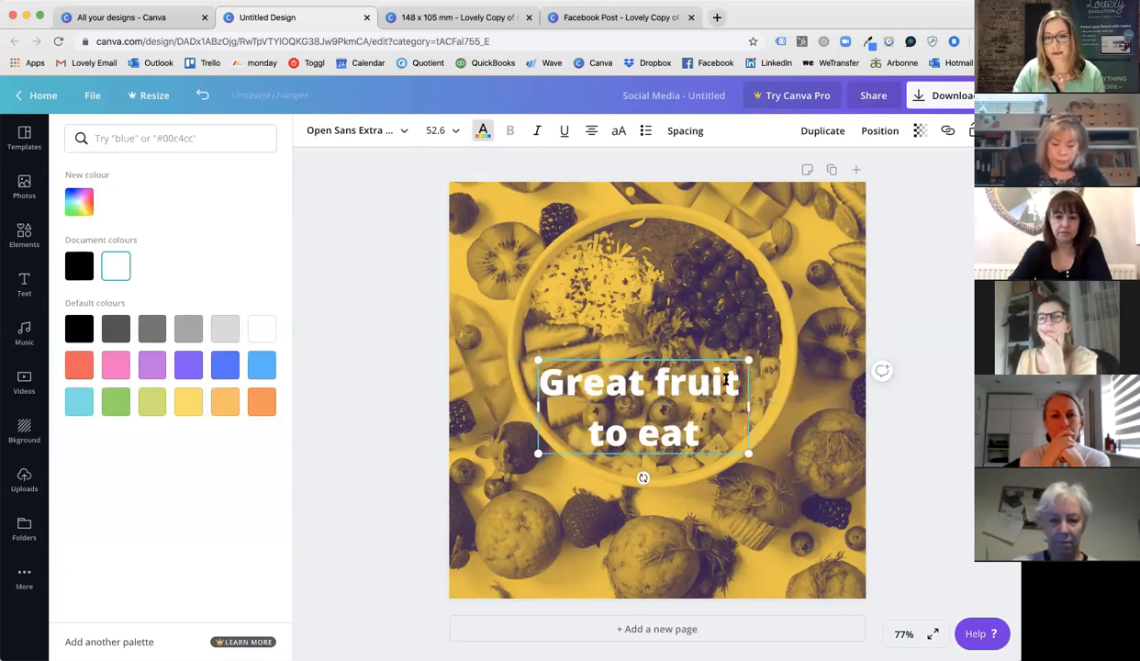
{"action": "left_click_drag", "start_coordinate": [748, 359], "coordinate": [819, 246]}
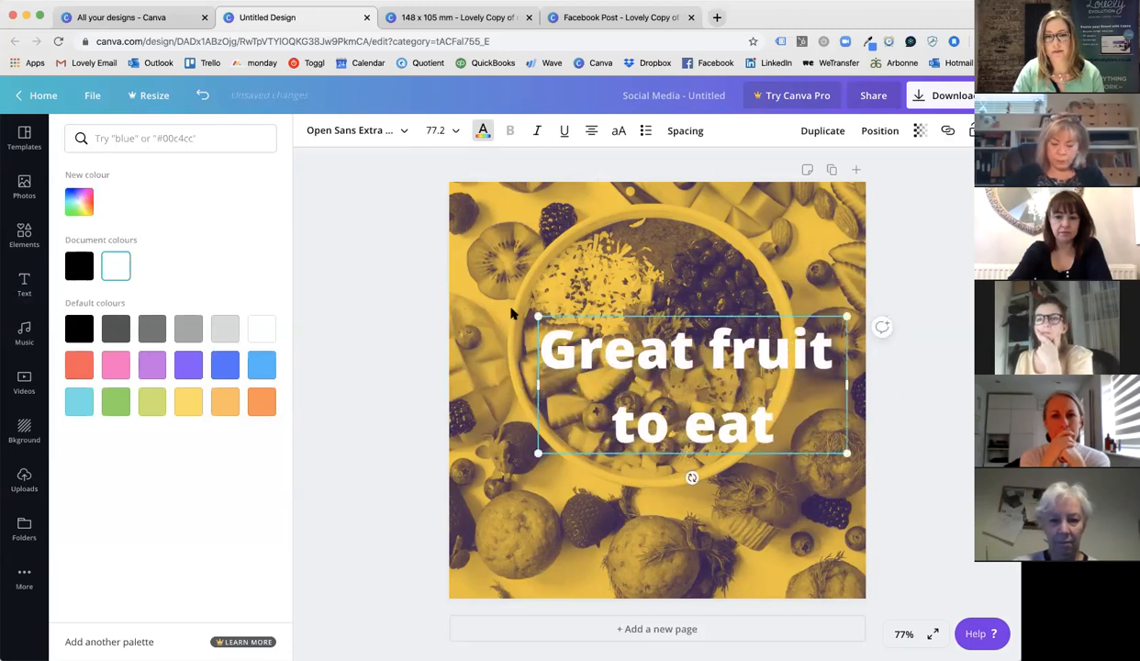
{"action": "left_click_drag", "start_coordinate": [527, 313], "coordinate": [497, 291]}
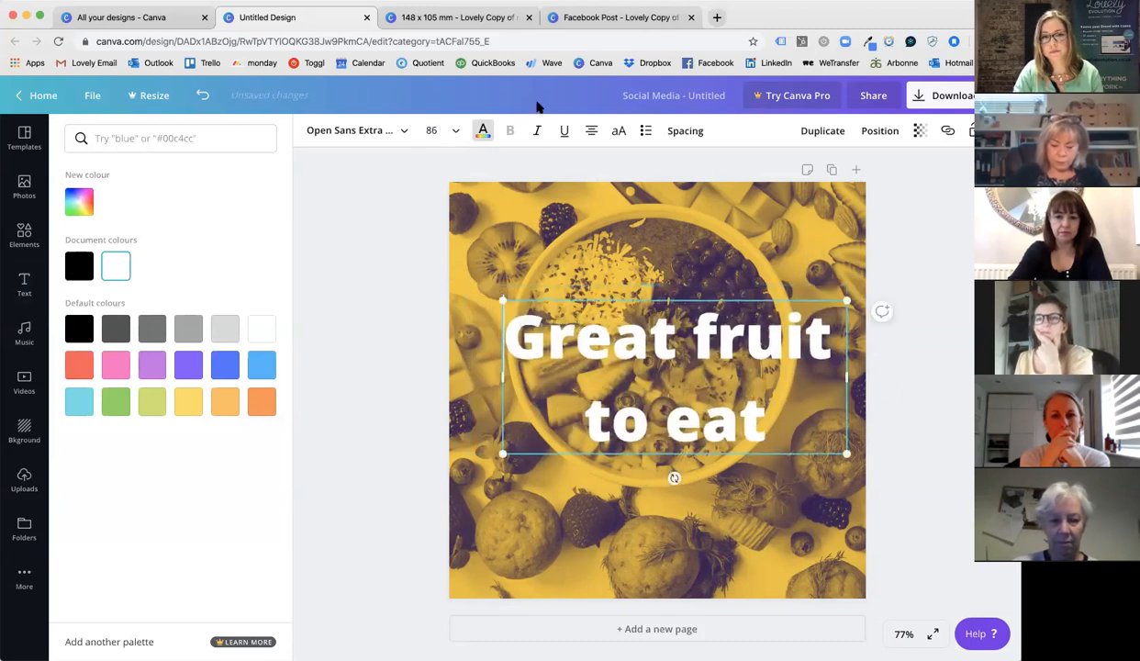
Convert all of the heading's text to uppercase
{"action": "left_click", "coordinate": [620, 131]}
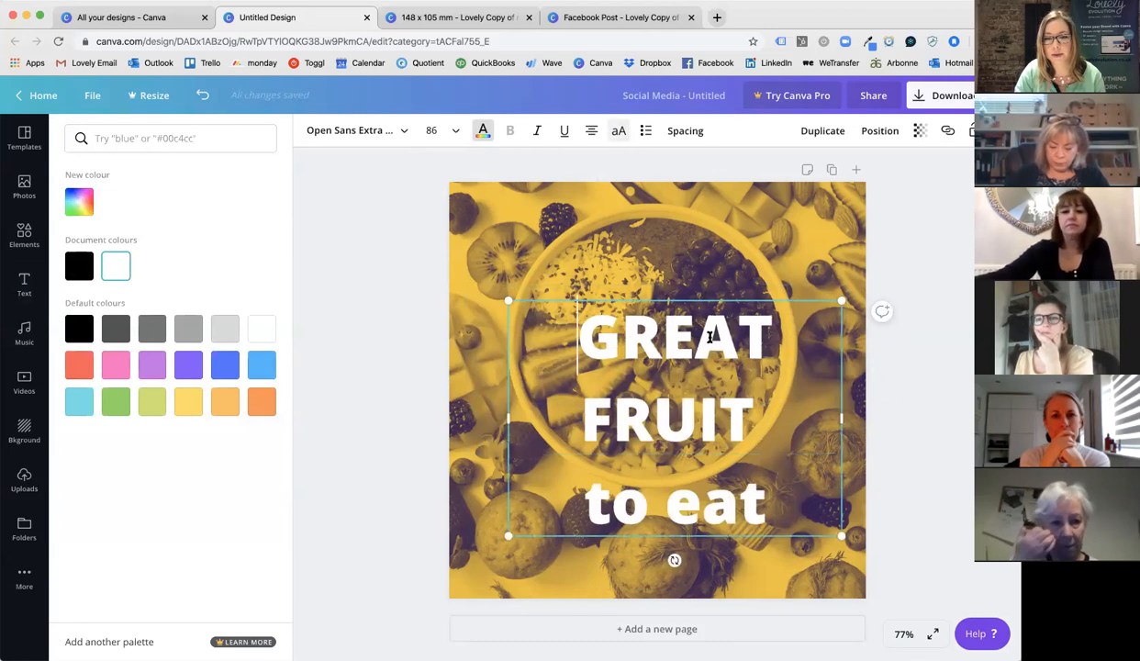
{"action": "left_click_drag", "start_coordinate": [587, 323], "coordinate": [866, 527]}
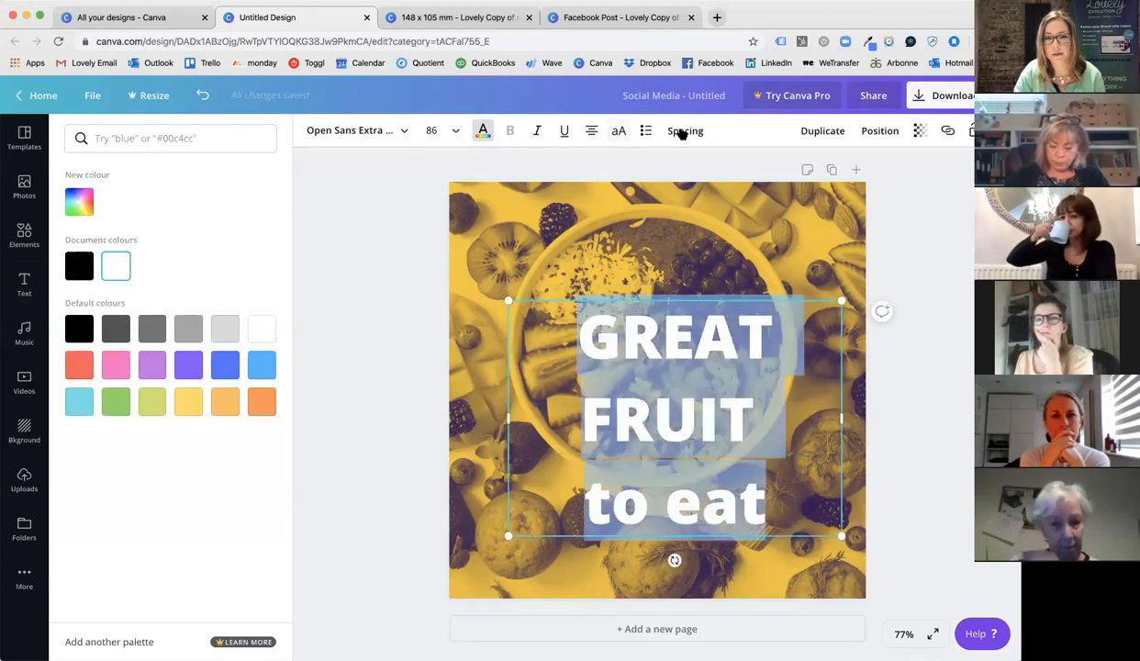
{"action": "left_click", "coordinate": [622, 130]}
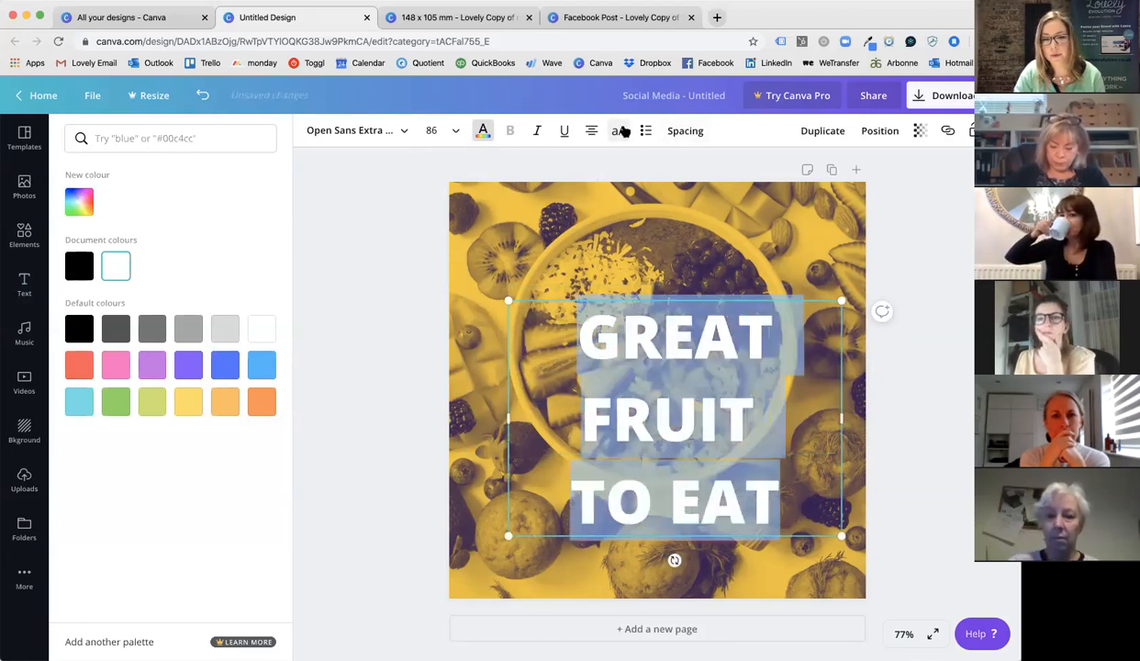
Set the heading's letter spacing to 82 and its line height to 1.14
{"action": "left_click", "coordinate": [686, 131]}
{"action": "left_click_drag", "start_coordinate": [757, 174], "coordinate": [770, 200]}
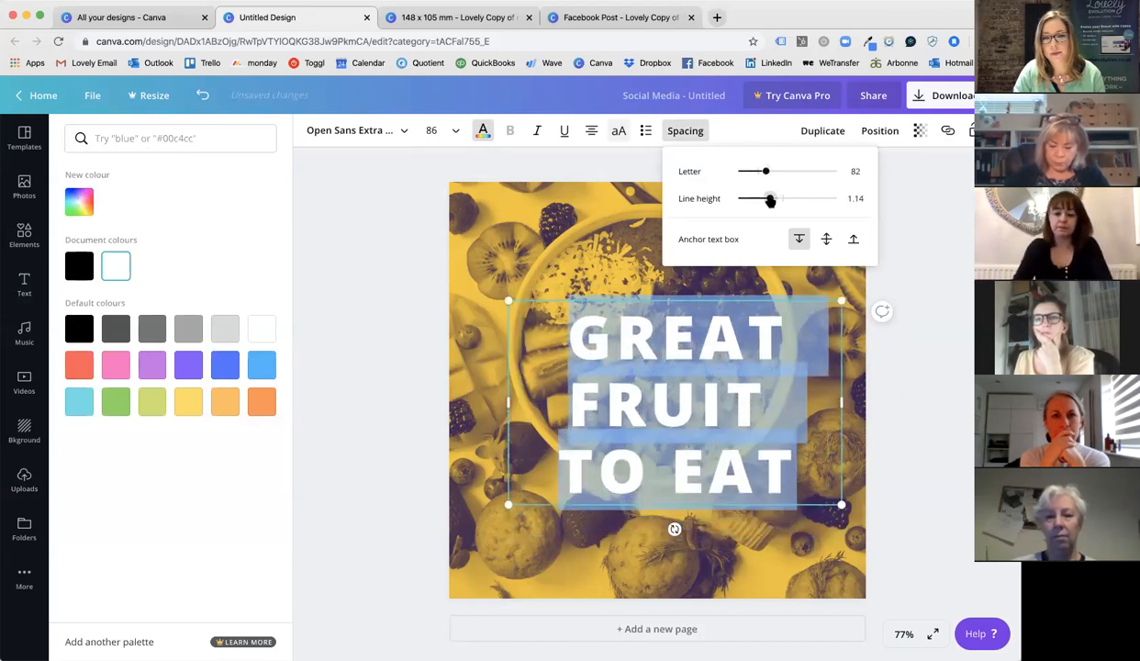
{"action": "left_click", "coordinate": [394, 240]}
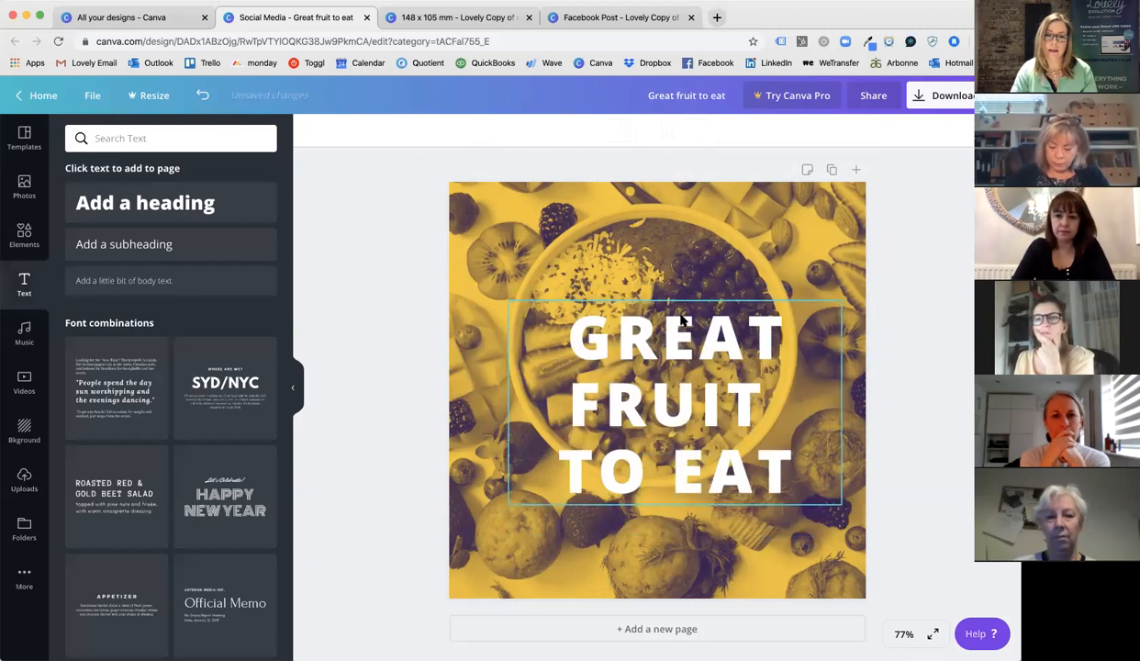
Move the heading slightly so that it sits horizontally centred on the photo
{"action": "left_click", "coordinate": [684, 304]}
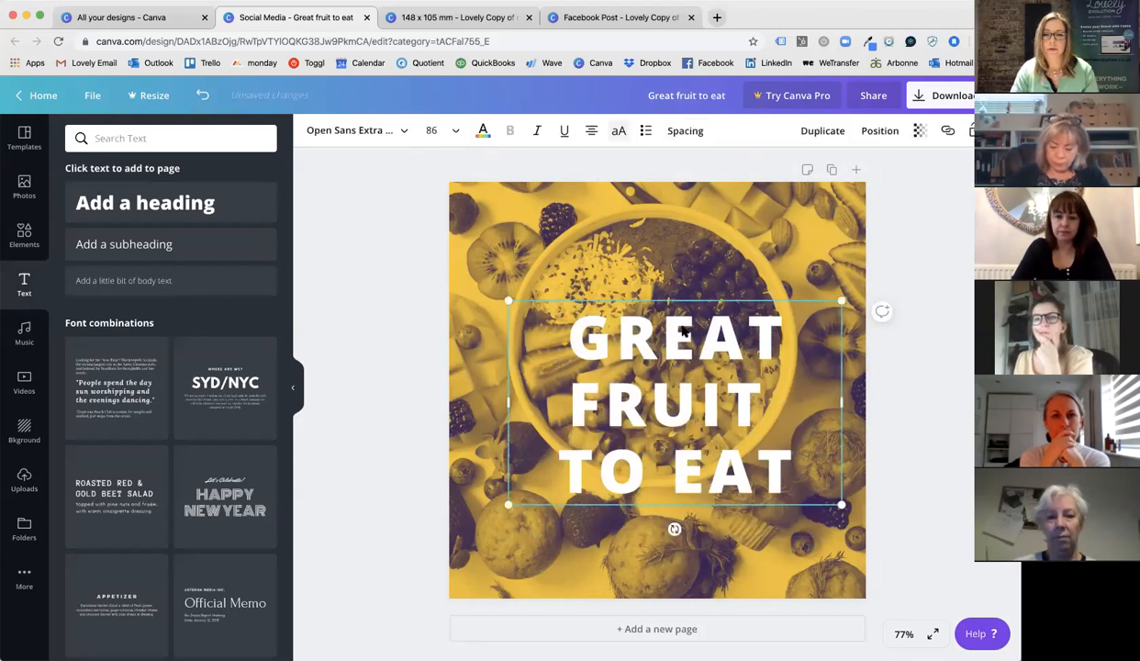
{"action": "left_click_drag", "start_coordinate": [682, 332], "coordinate": [666, 329]}
{"action": "left_click", "coordinate": [412, 268]}
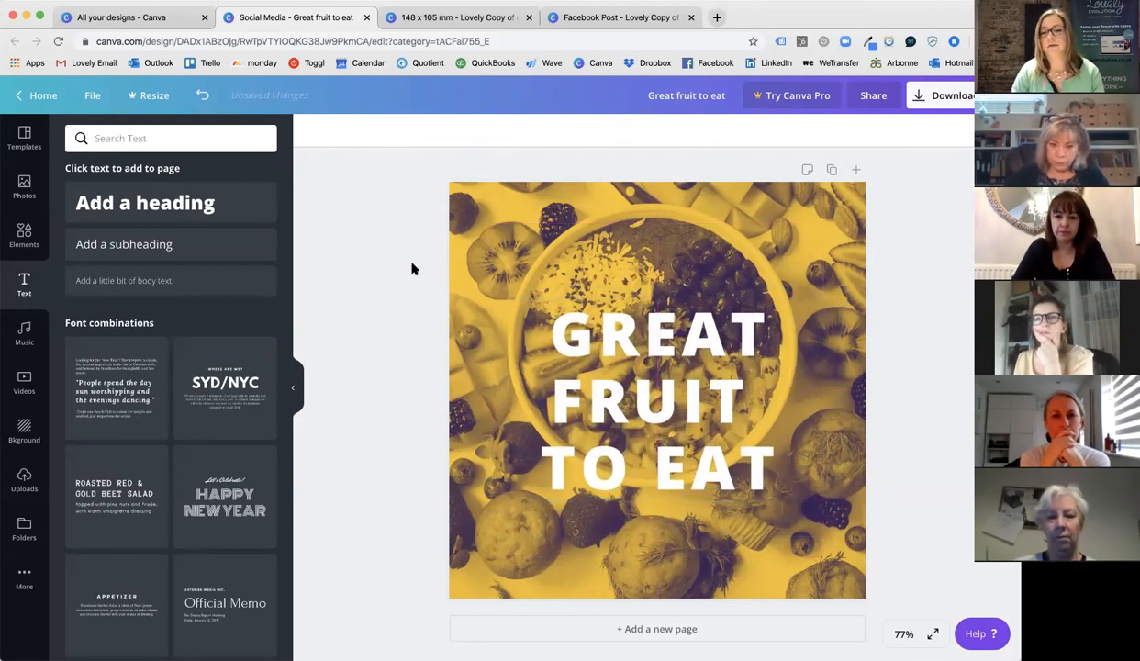
Look through the photo's duotone presets and duplicate the page with its photo and heading
{"action": "left_click", "coordinate": [544, 233]}
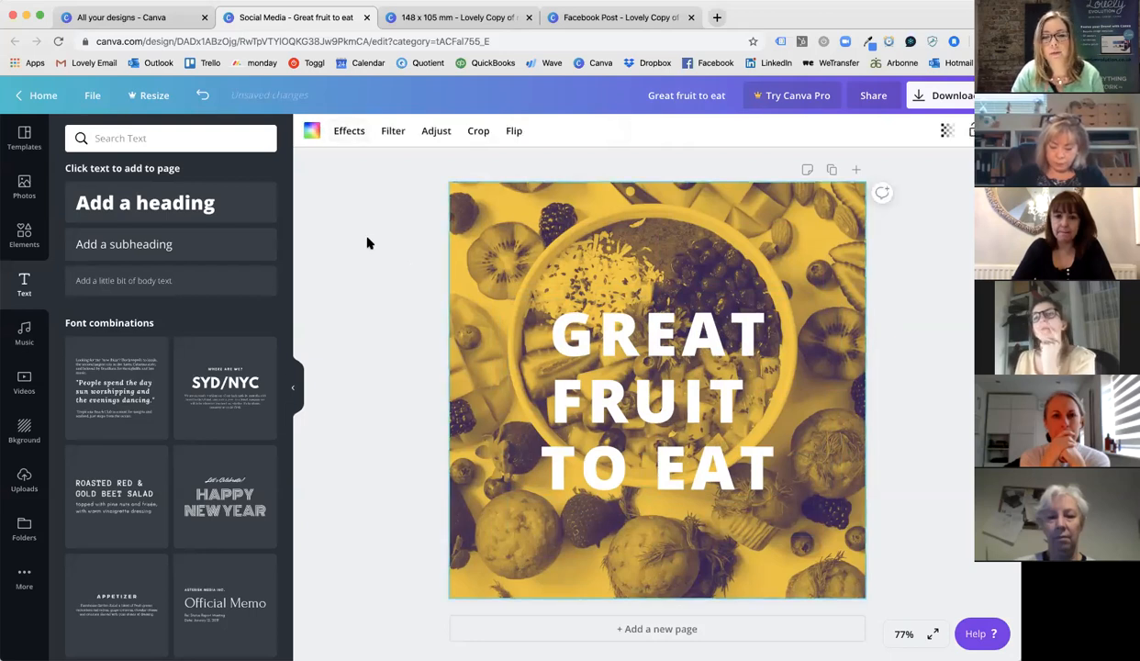
{"action": "left_click", "coordinate": [349, 131]}
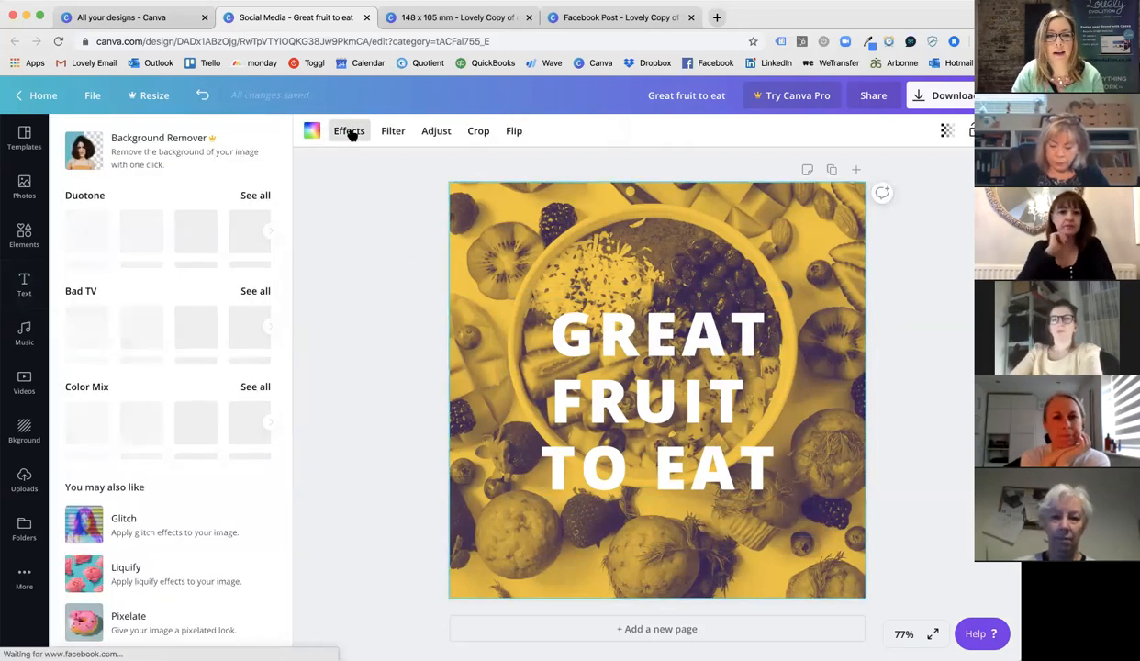
{"action": "left_click", "coordinate": [271, 233]}
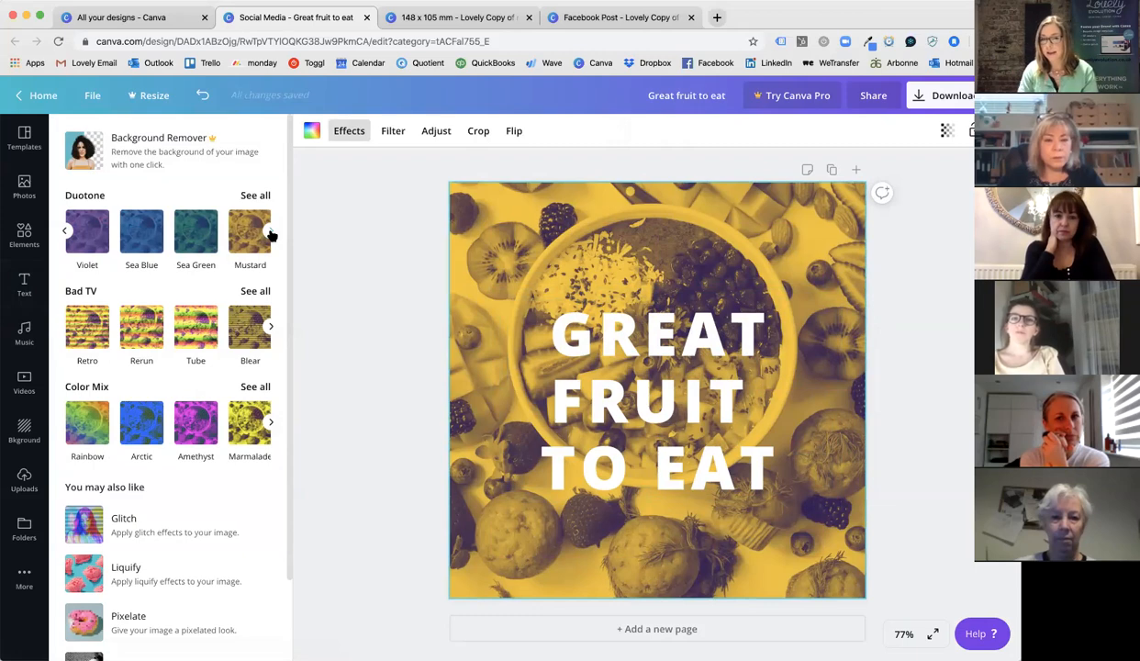
{"action": "left_click", "coordinate": [832, 168]}
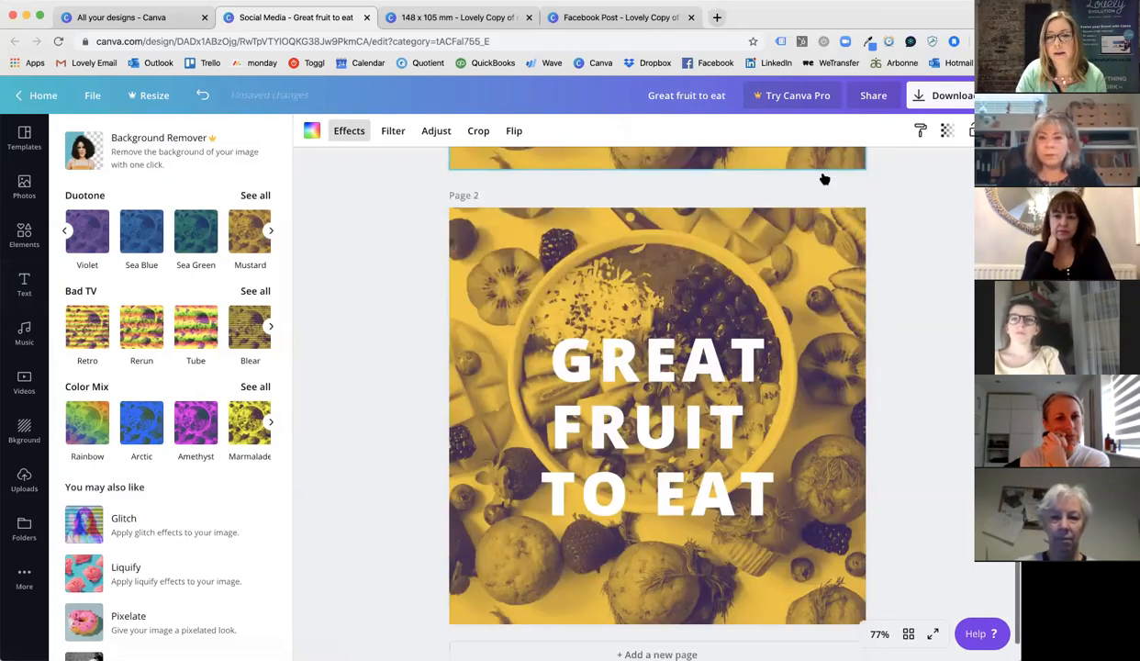
Replace the mustard background on page 1 with the original full-colour fruit bowl photo from the "fruit" results
{"action": "scroll", "coordinate": [755, 225], "scroll_direction": "up", "scroll_amount": 5}
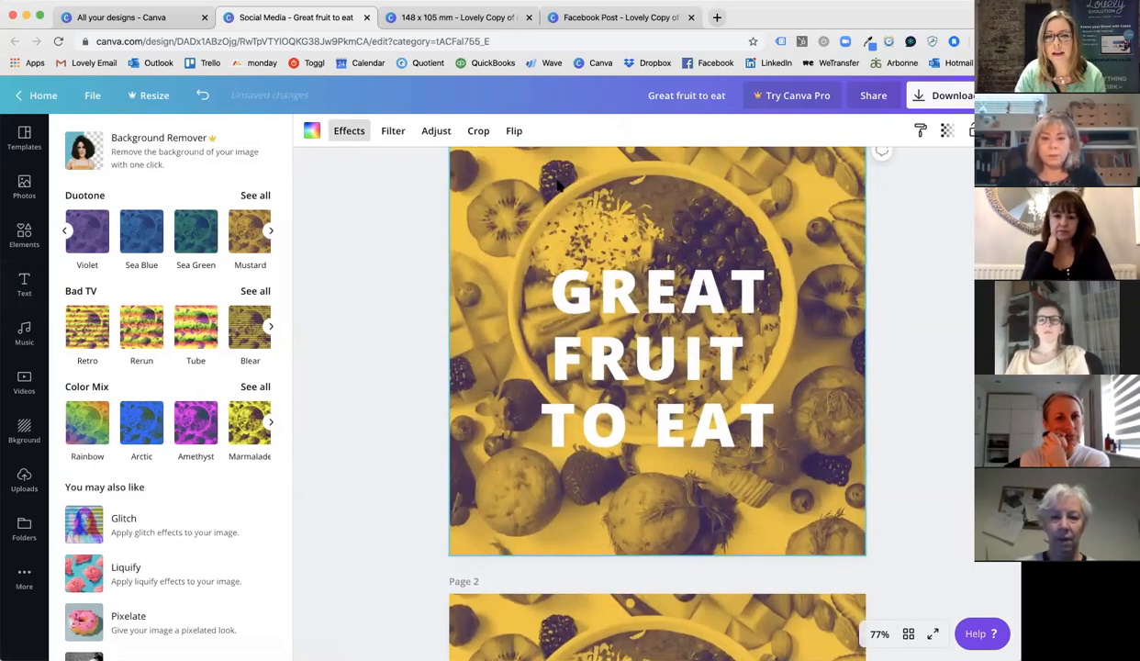
{"action": "left_click", "coordinate": [392, 133]}
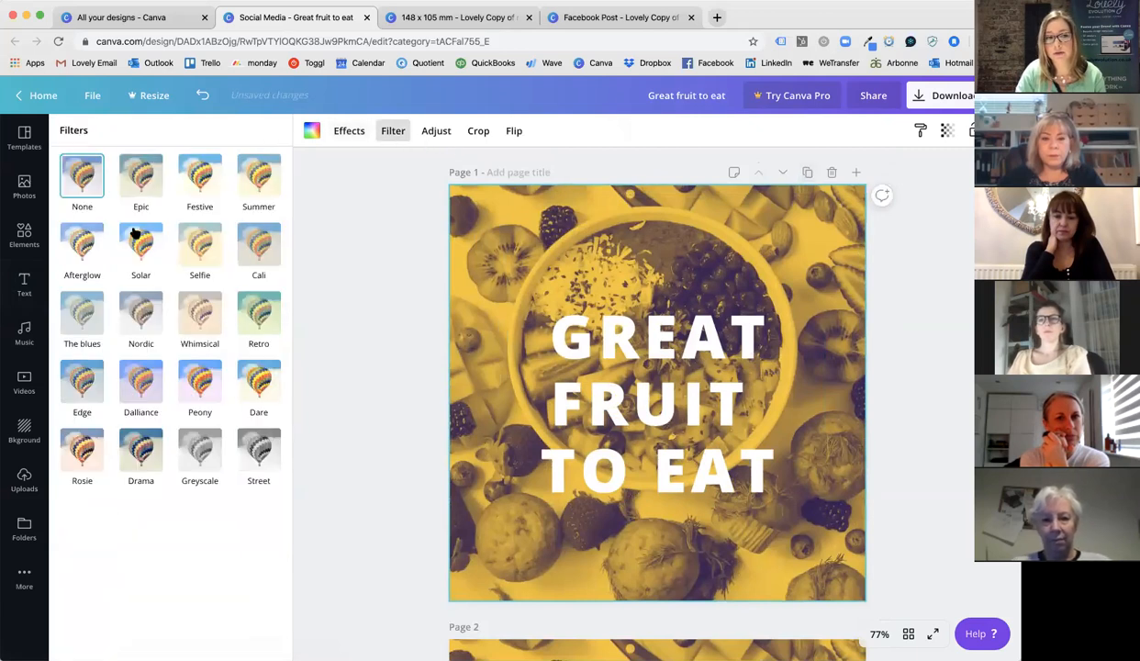
{"action": "left_click", "coordinate": [375, 184]}
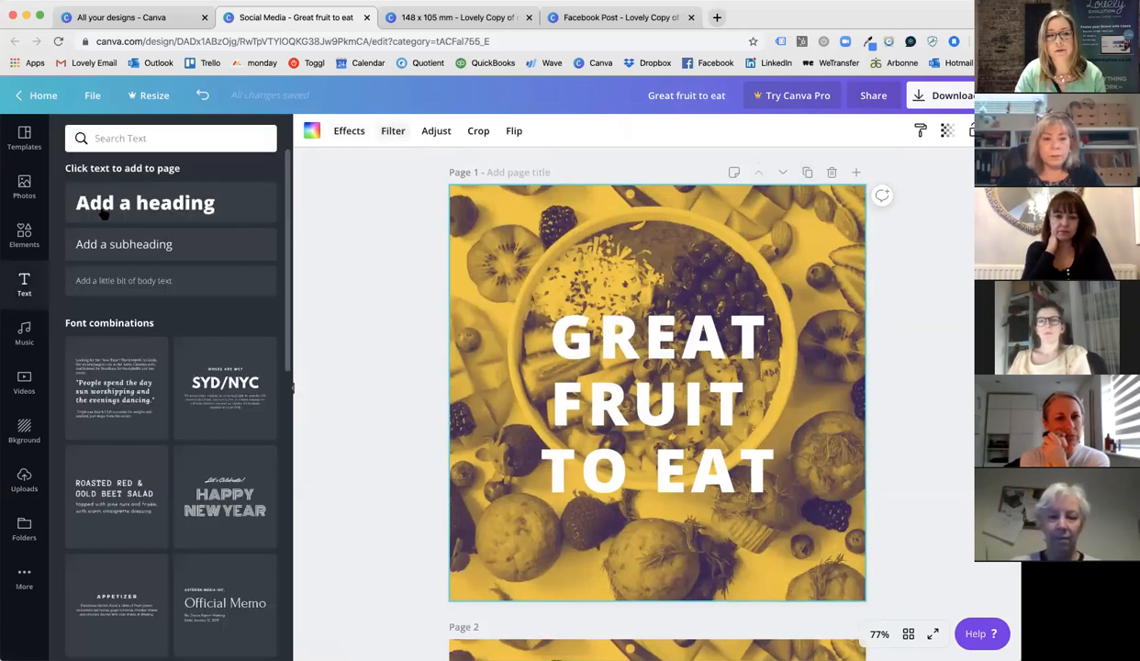
{"action": "left_click", "coordinate": [16, 193]}
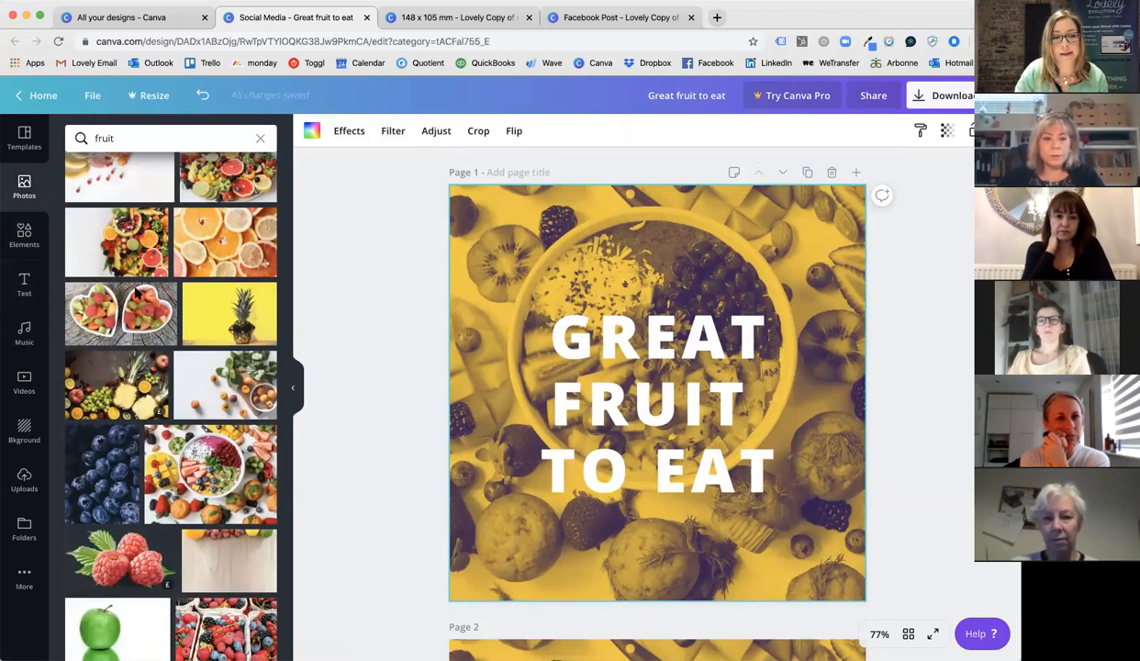
{"action": "scroll", "coordinate": [165, 367], "scroll_direction": "down", "scroll_amount": 2}
{"action": "left_click_drag", "start_coordinate": [188, 416], "coordinate": [496, 239]}
Give the background photo on page 2 the Sea Blue duotone effect
{"action": "scroll", "coordinate": [648, 410], "scroll_direction": "down", "scroll_amount": 3}
{"action": "scroll", "coordinate": [648, 410], "scroll_direction": "down", "scroll_amount": 3}
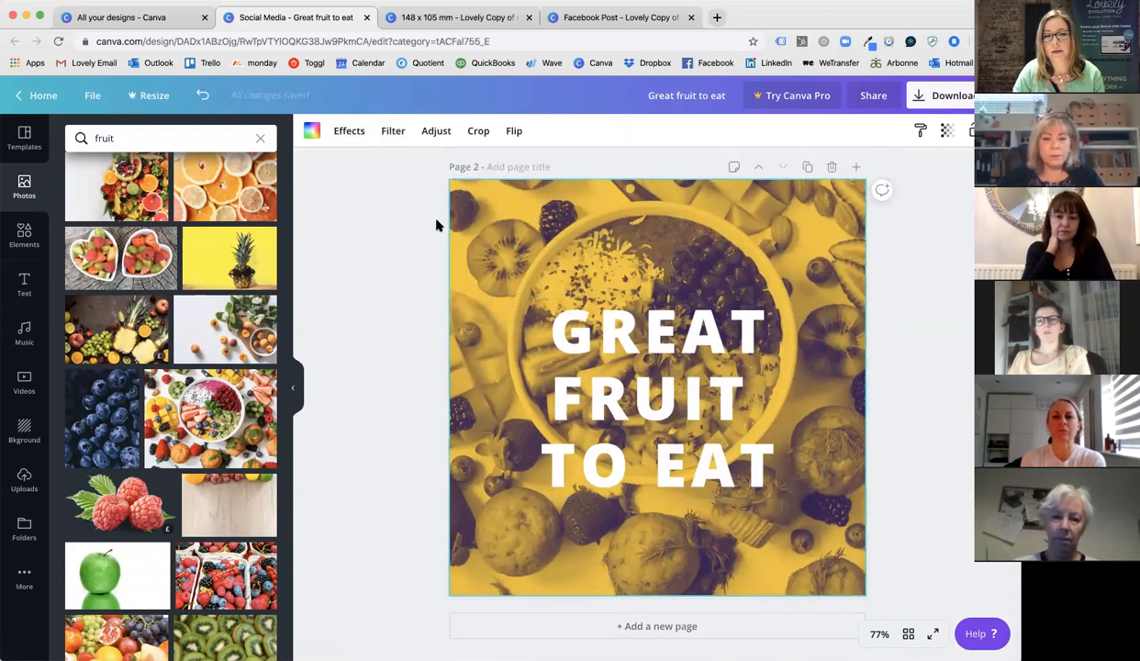
{"action": "left_click", "coordinate": [348, 132]}
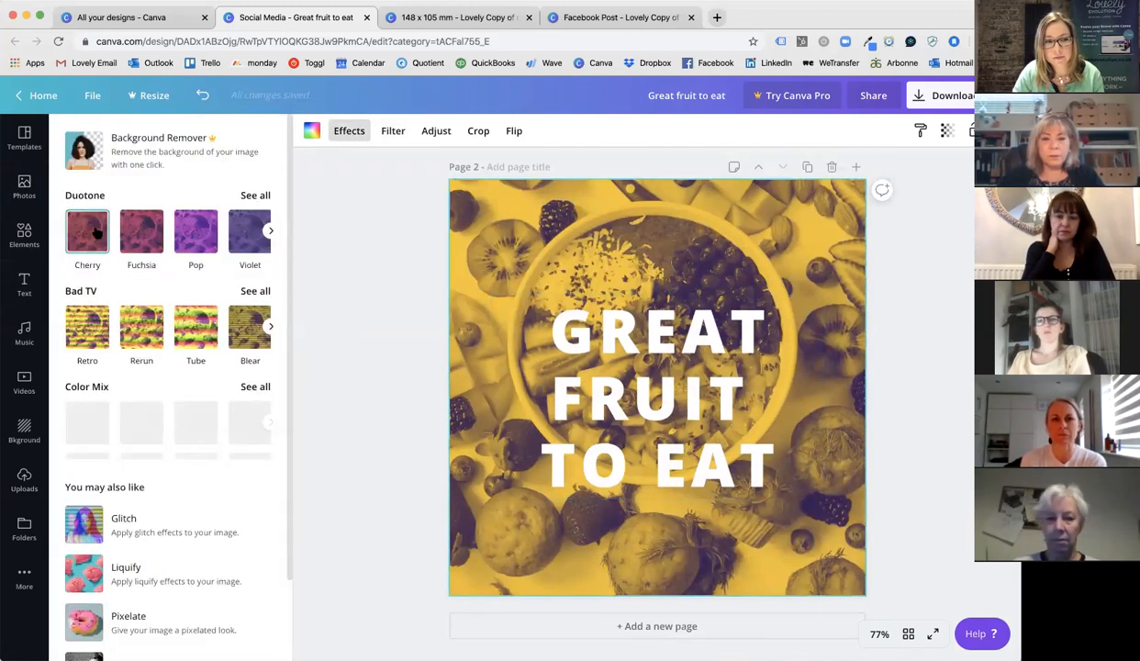
{"action": "left_click", "coordinate": [270, 230]}
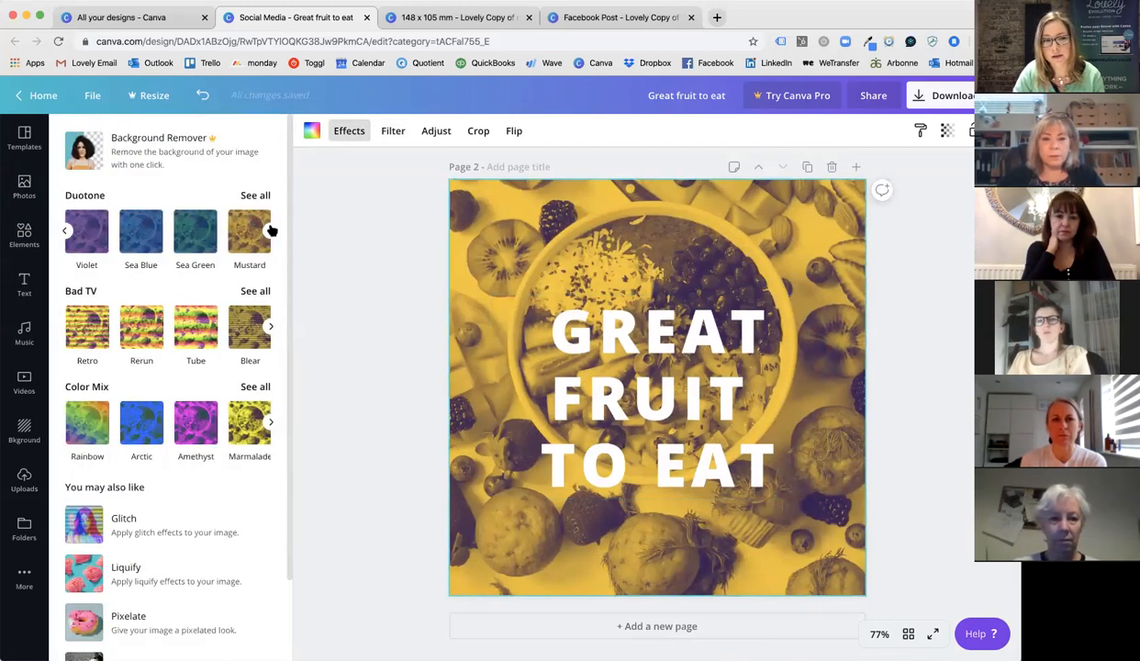
{"action": "left_click", "coordinate": [144, 229]}
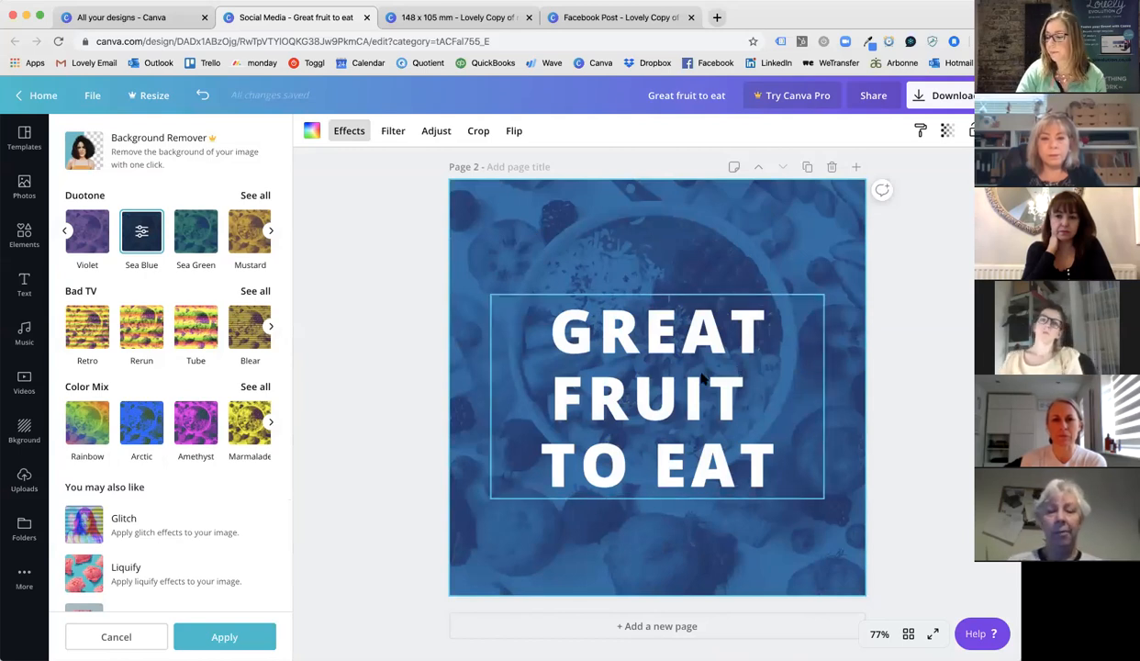
{"action": "left_click", "coordinate": [382, 170]}
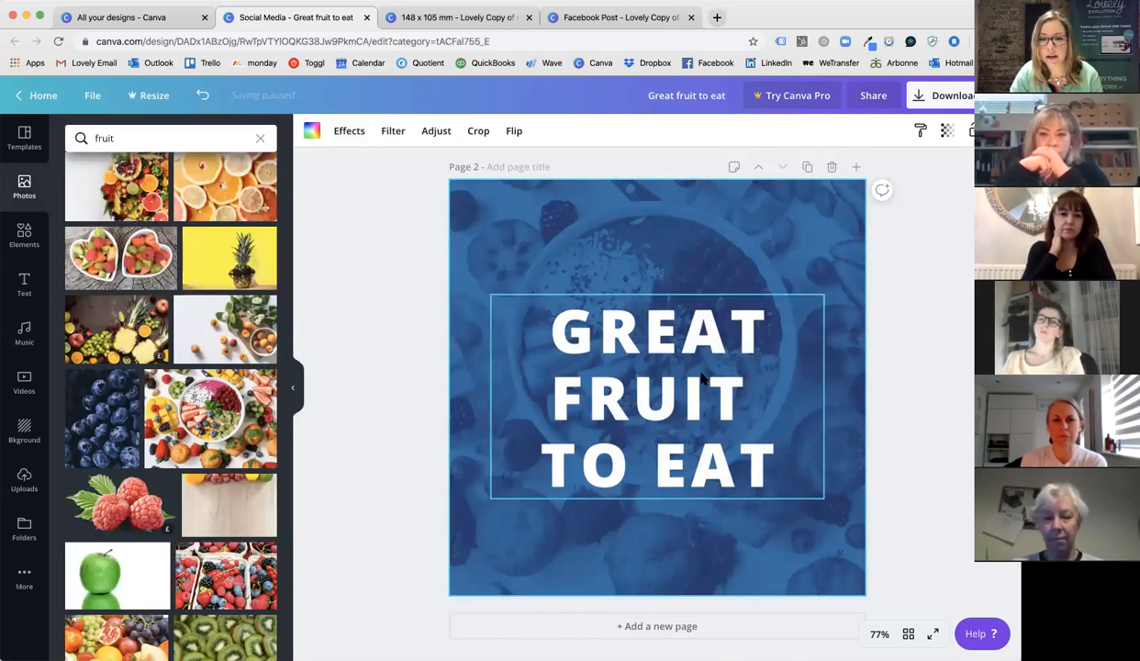
Duplicate page 1 with the full-colour fruit photo and its heading
{"action": "scroll", "coordinate": [784, 331], "scroll_direction": "up", "scroll_amount": 5}
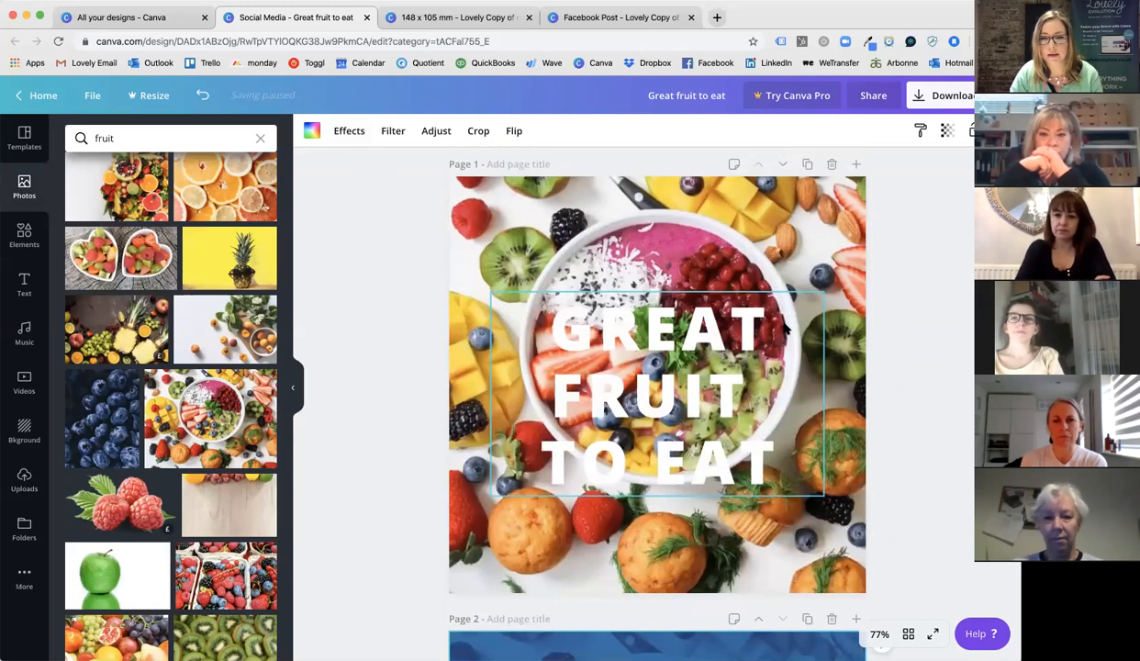
{"action": "scroll", "coordinate": [784, 329], "scroll_direction": "up", "scroll_amount": 1}
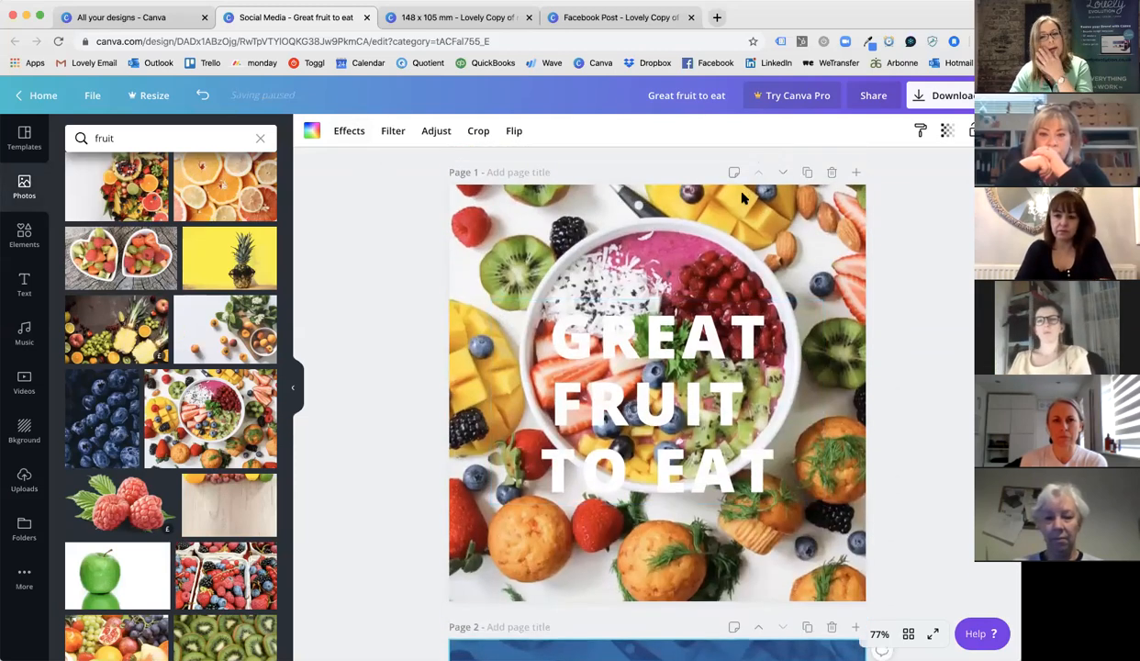
{"action": "left_click", "coordinate": [808, 172]}
{"action": "scroll", "coordinate": [745, 287], "scroll_direction": "up", "scroll_amount": 5}
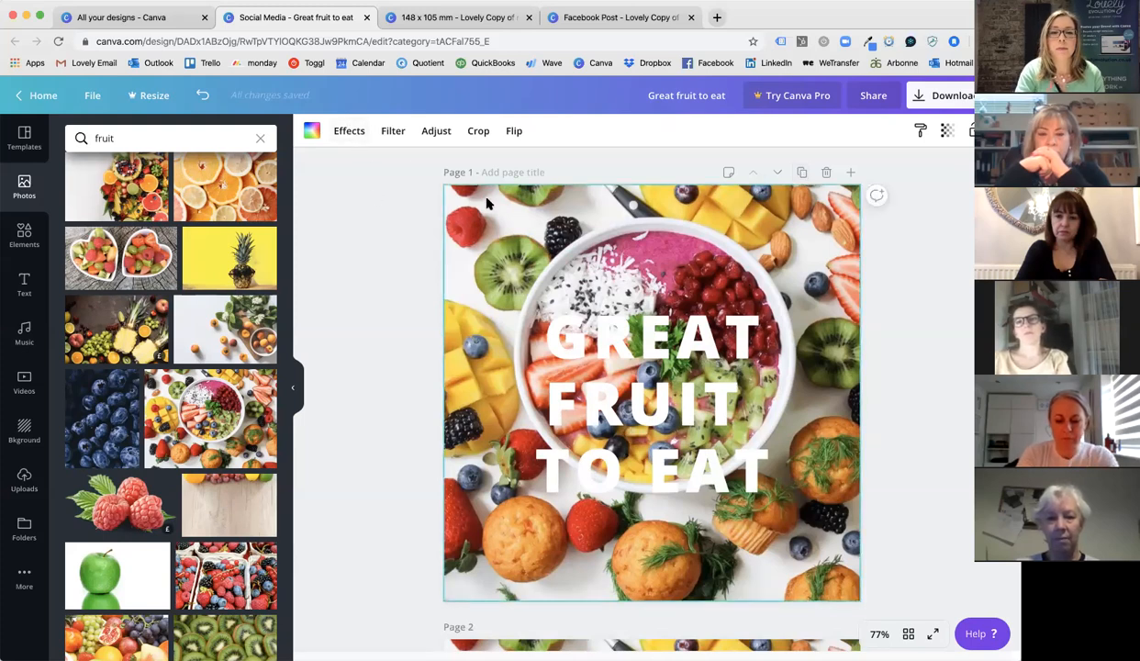
Give the background photo on page 1 the Rainbow effect from the full Color Mix collection
{"action": "scroll", "coordinate": [817, 312], "scroll_direction": "down", "scroll_amount": 5}
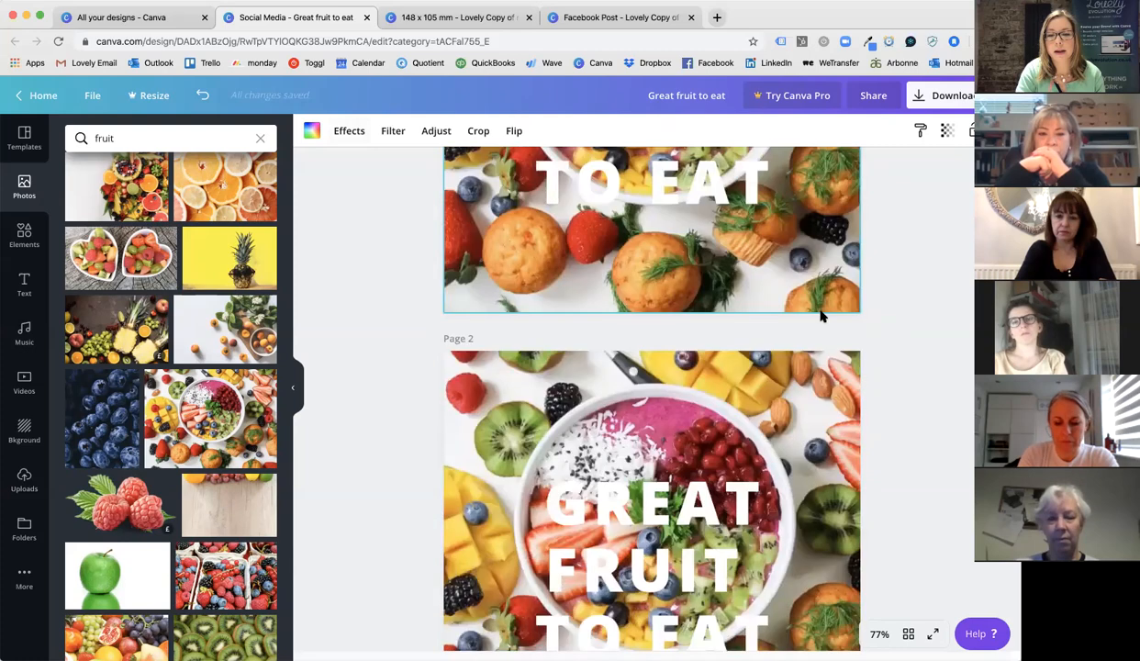
{"action": "scroll", "coordinate": [820, 313], "scroll_direction": "up", "scroll_amount": 5}
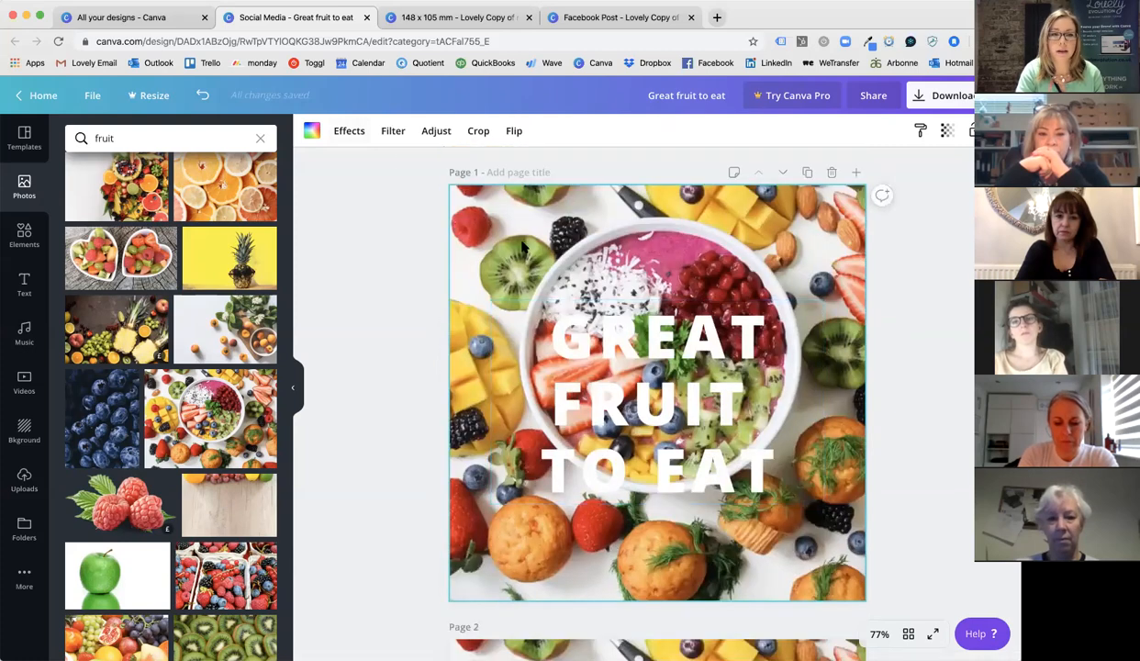
{"action": "left_click", "coordinate": [350, 135]}
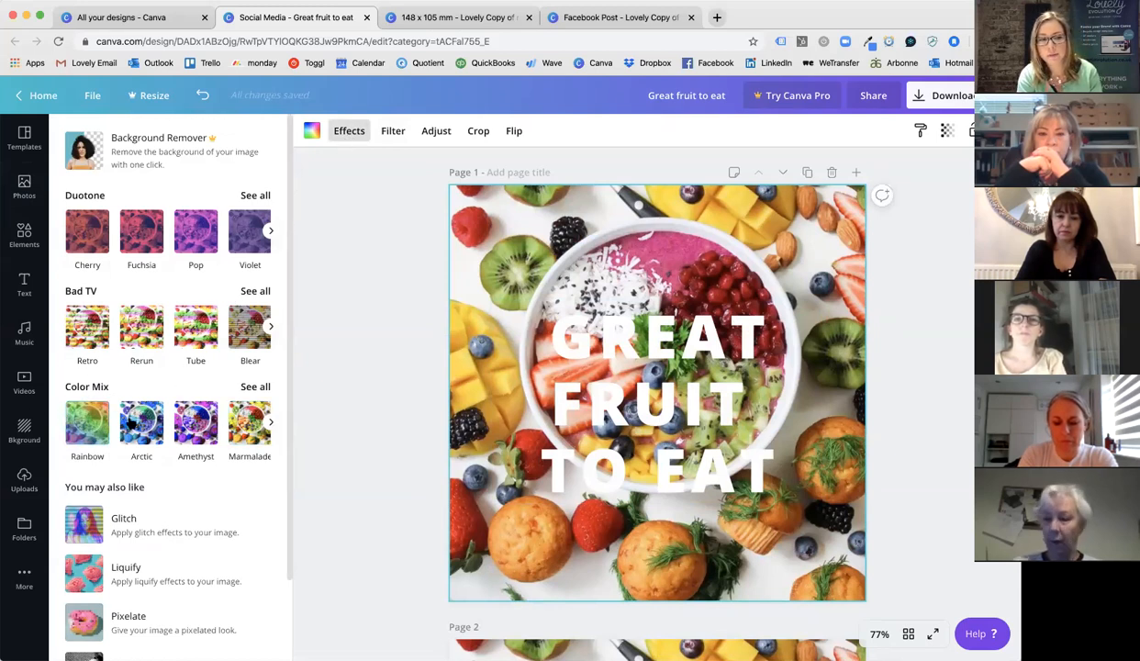
{"action": "left_click", "coordinate": [256, 387]}
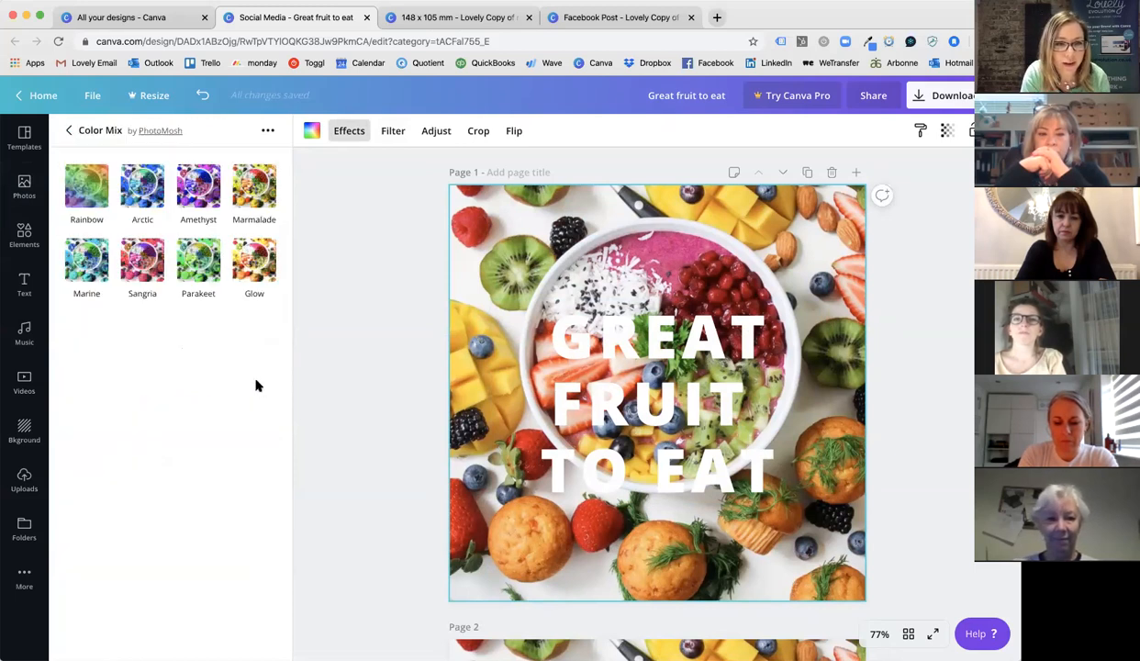
{"action": "left_click", "coordinate": [80, 190]}
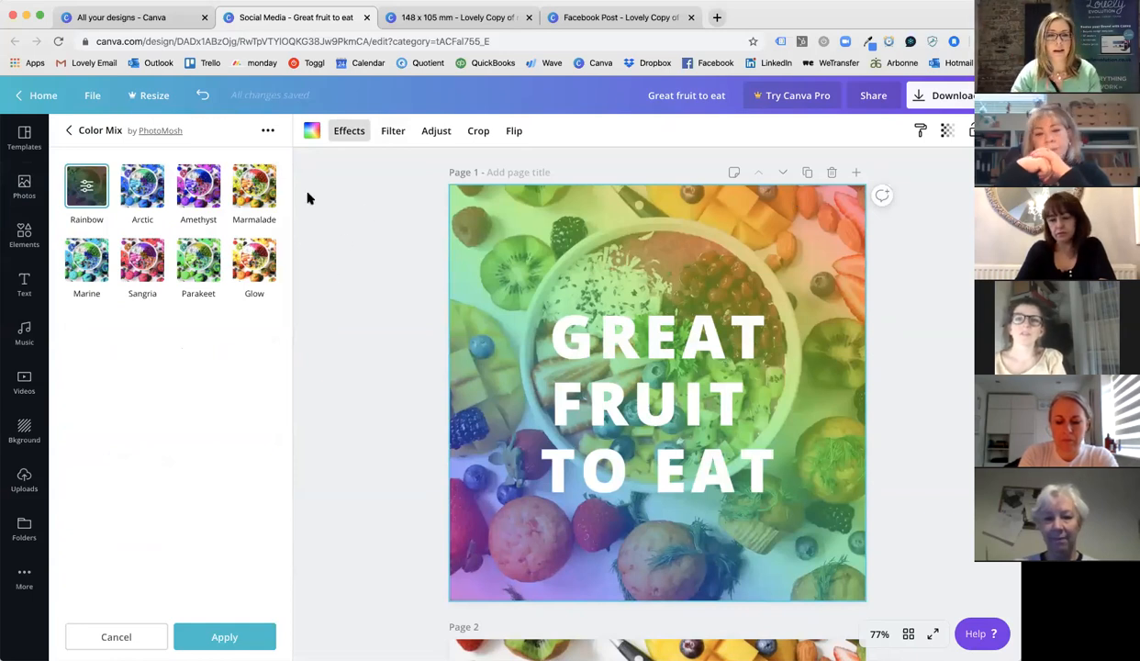
Apply the Peony filter to the full-colour background fruit photo on page 2
{"action": "left_click", "coordinate": [359, 231]}
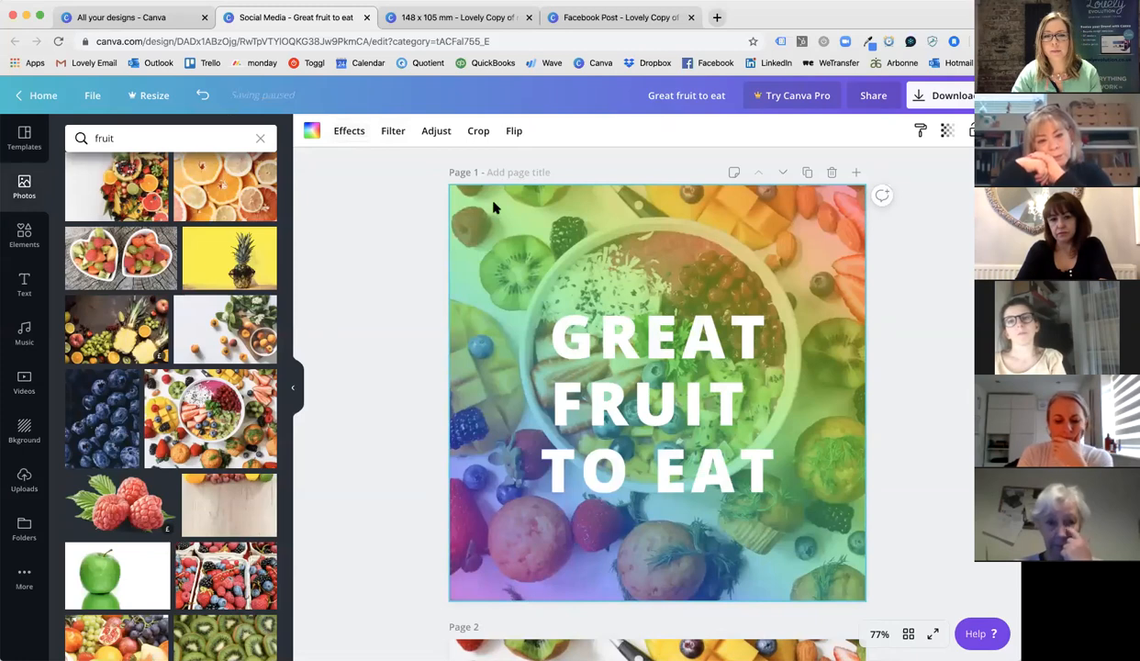
{"action": "scroll", "coordinate": [762, 404], "scroll_direction": "down", "scroll_amount": 3}
{"action": "scroll", "coordinate": [760, 407], "scroll_direction": "up", "scroll_amount": 3}
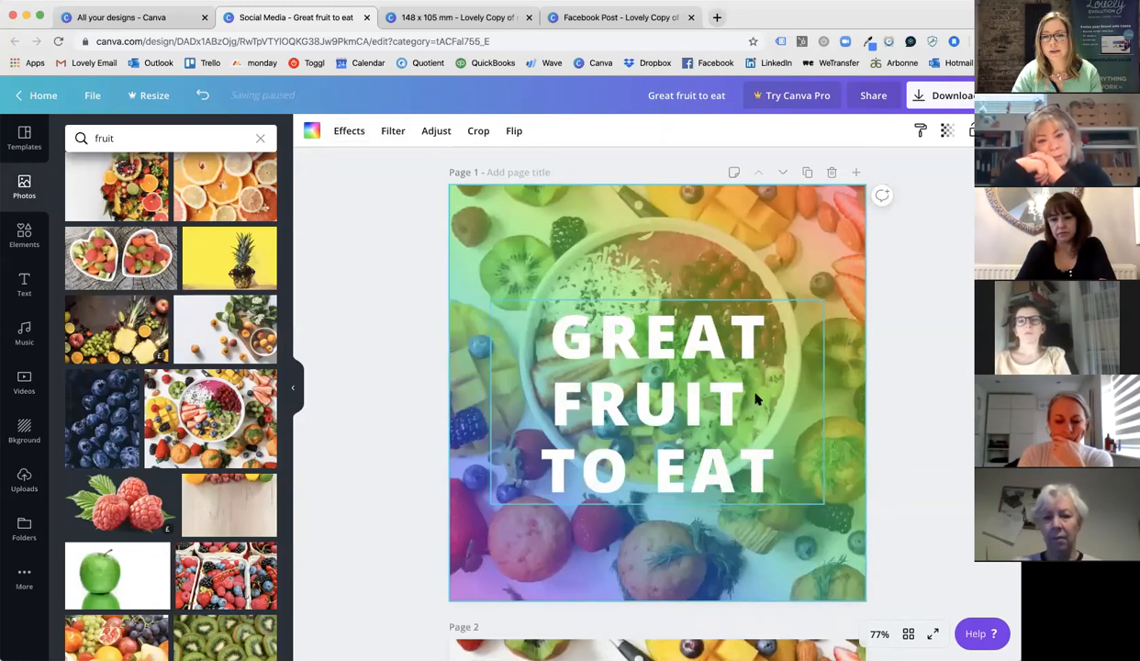
{"action": "scroll", "coordinate": [802, 453], "scroll_direction": "down", "scroll_amount": 7}
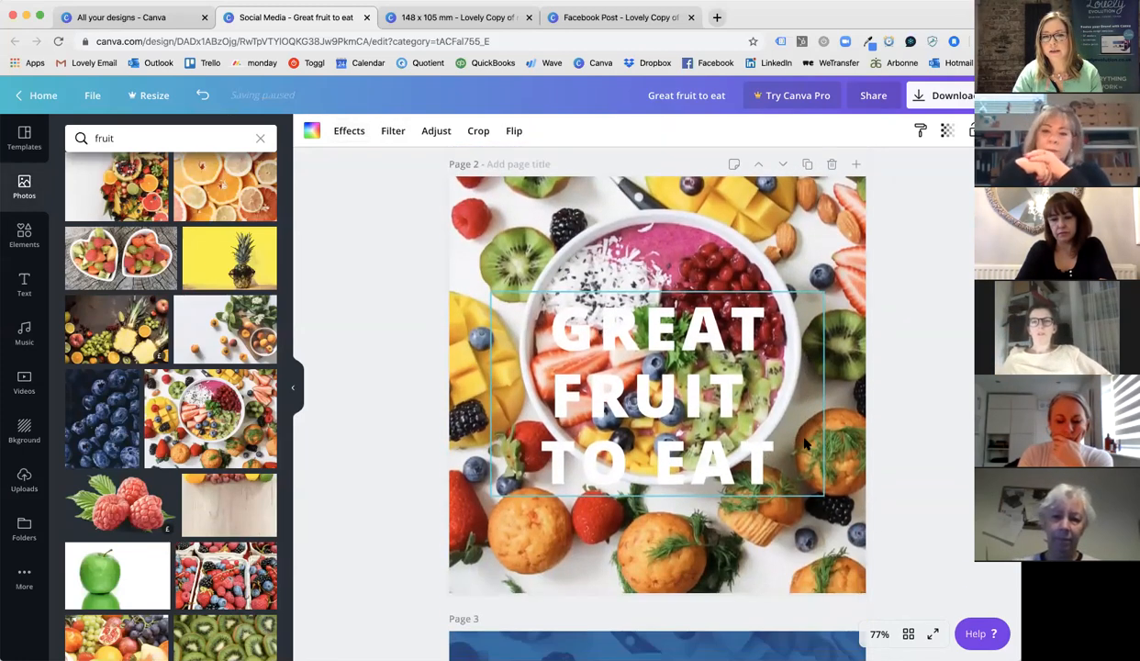
{"action": "scroll", "coordinate": [804, 443], "scroll_direction": "up", "scroll_amount": 1}
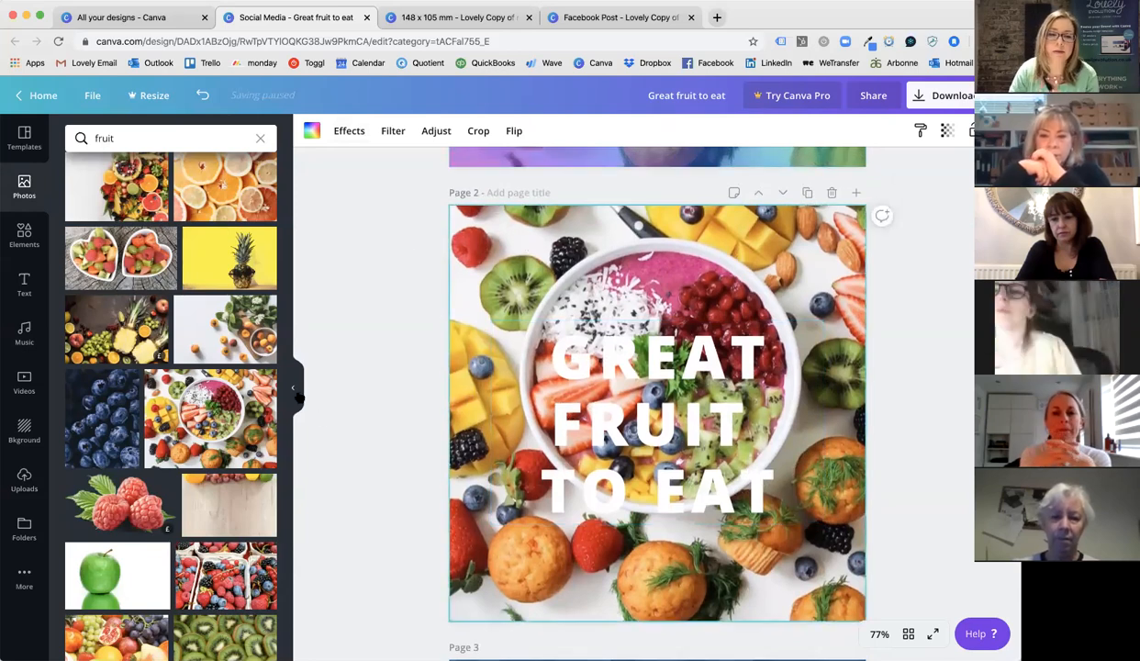
{"action": "left_click", "coordinate": [293, 387]}
{"action": "left_click", "coordinate": [150, 133]}
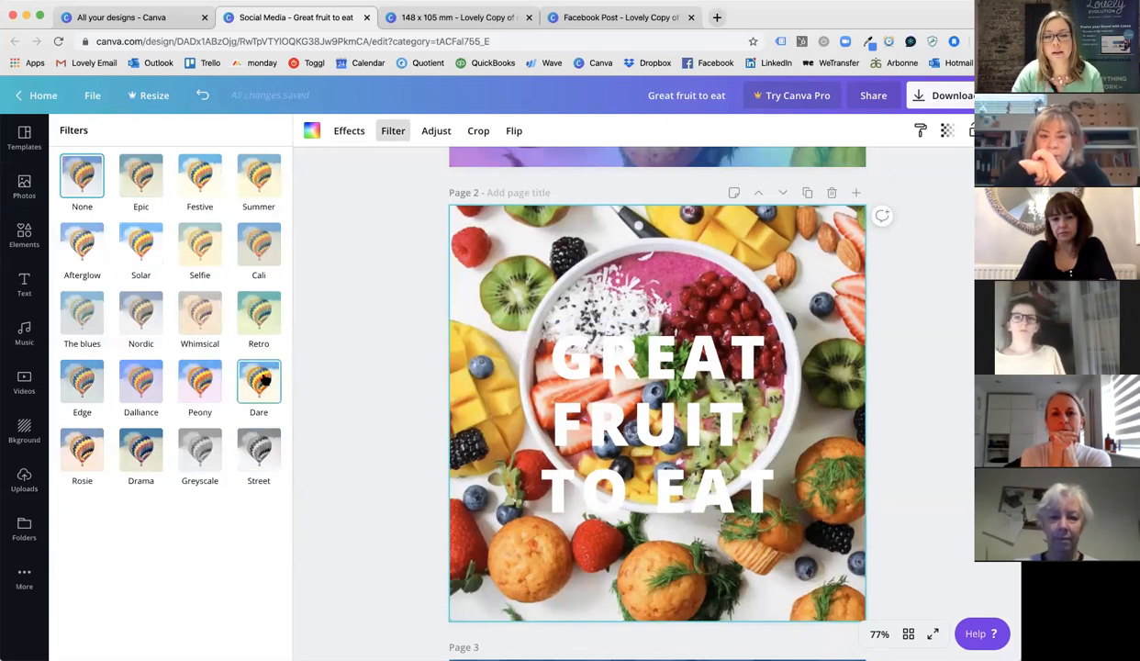
{"action": "left_click", "coordinate": [210, 378]}
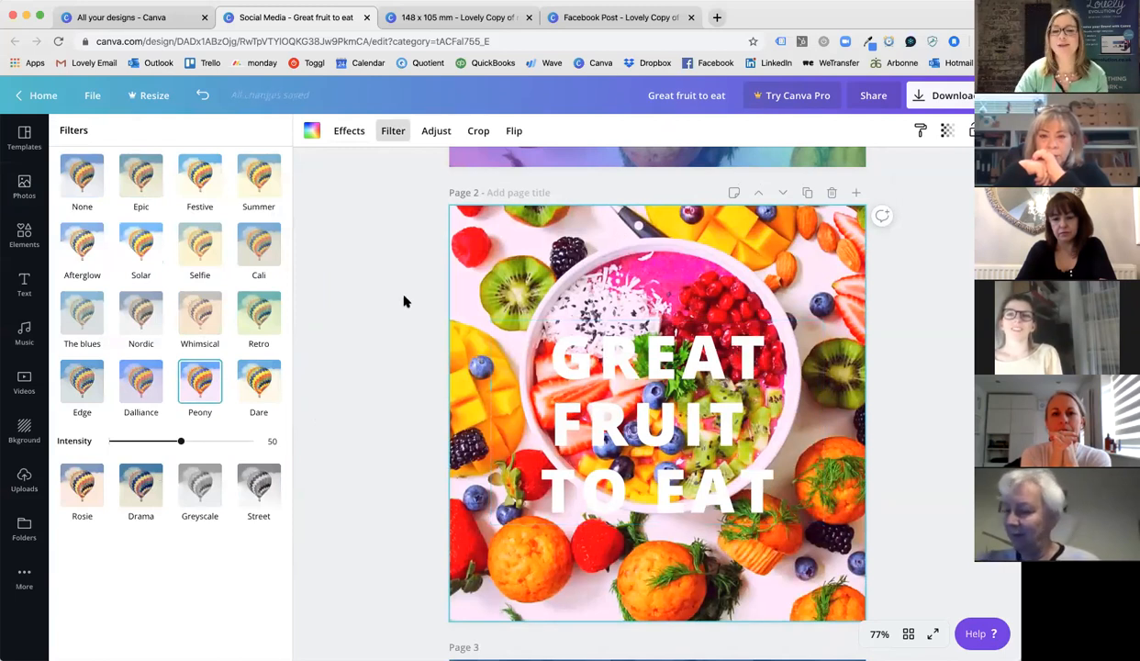
{"action": "left_click", "coordinate": [393, 130]}
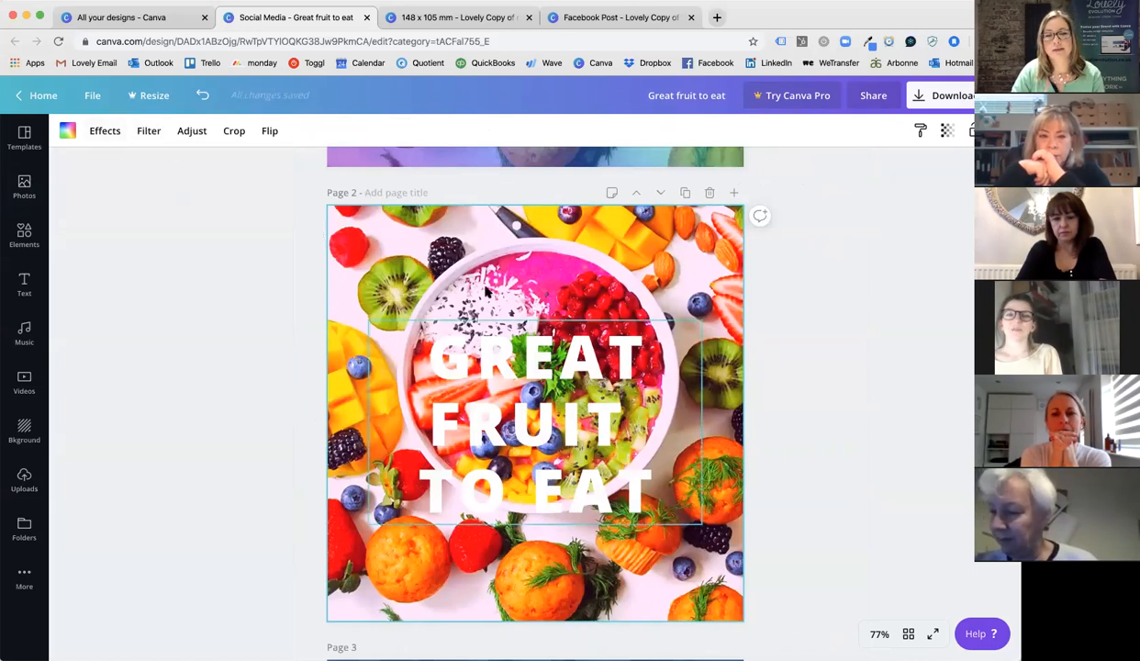
Add a square shape over the heading on page 2 and fill it with black
{"action": "left_click", "coordinate": [23, 234]}
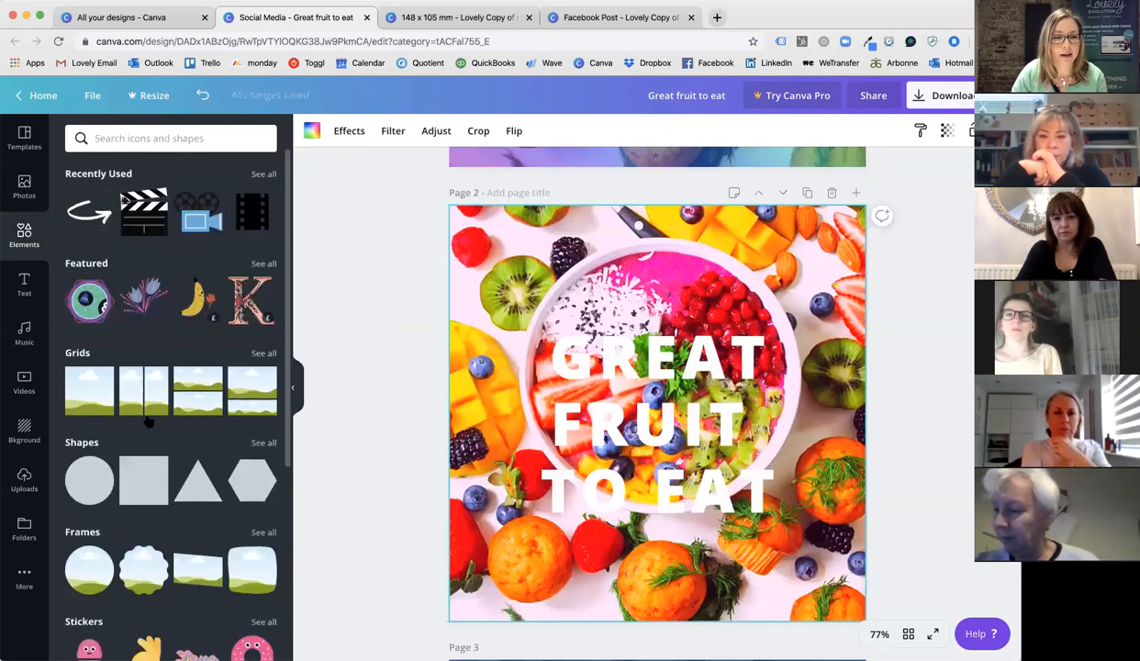
{"action": "left_click", "coordinate": [143, 480]}
{"action": "left_click", "coordinate": [312, 130]}
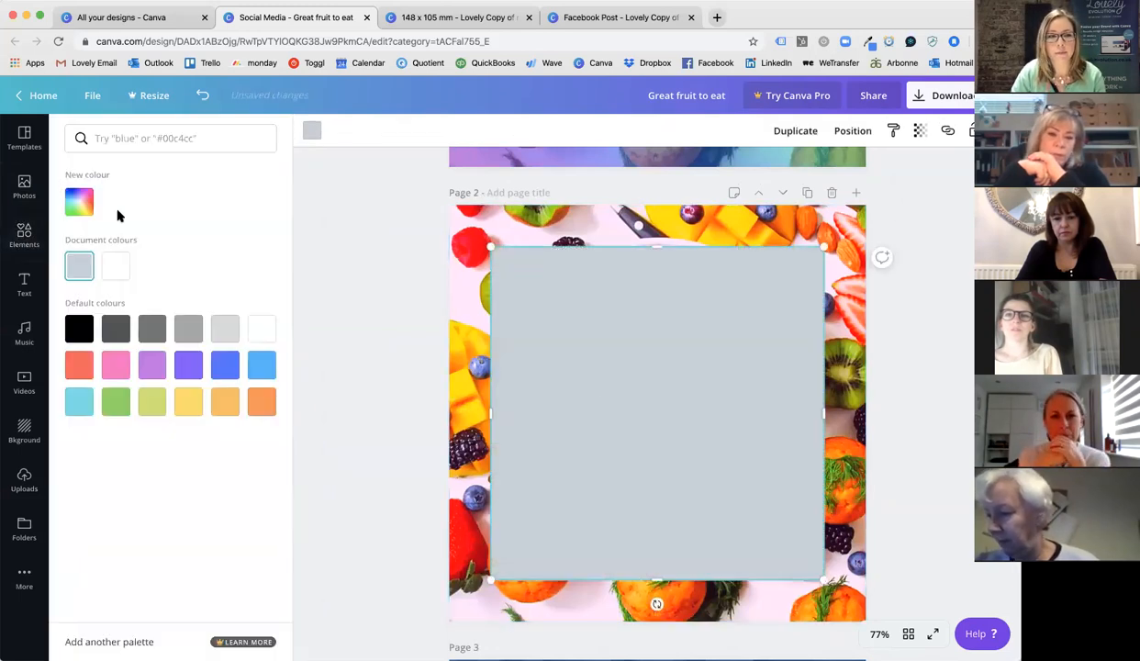
{"action": "left_click", "coordinate": [116, 266]}
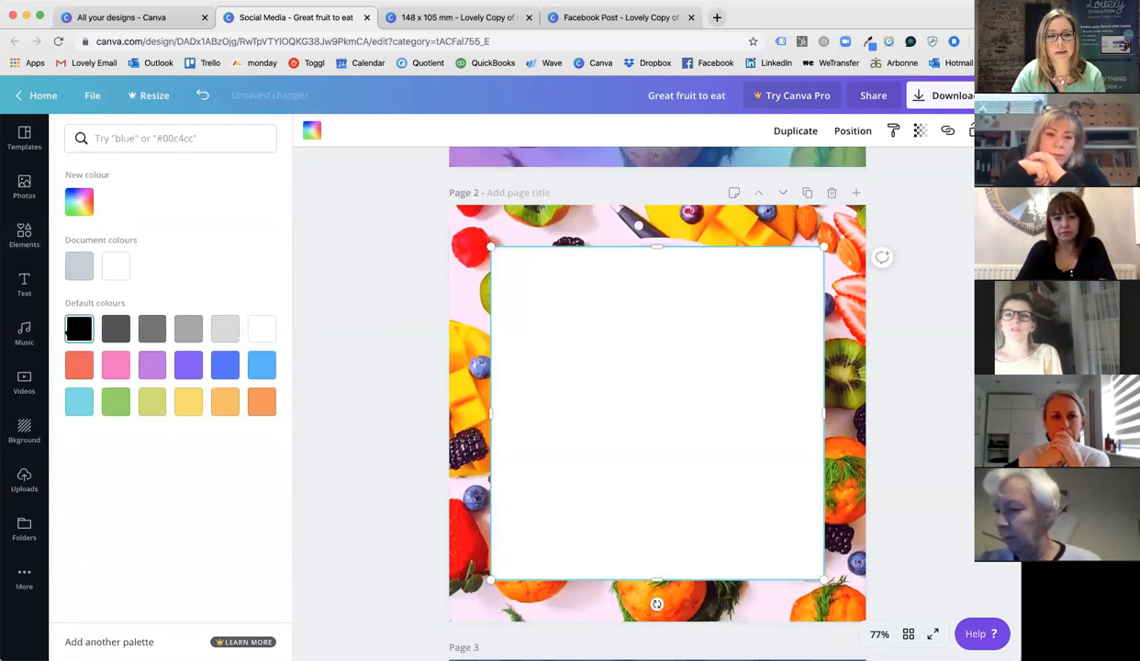
{"action": "left_click", "coordinate": [79, 328]}
Set the black square's transparency to 56 and send it backwards behind the white heading
{"action": "left_click", "coordinate": [919, 131]}
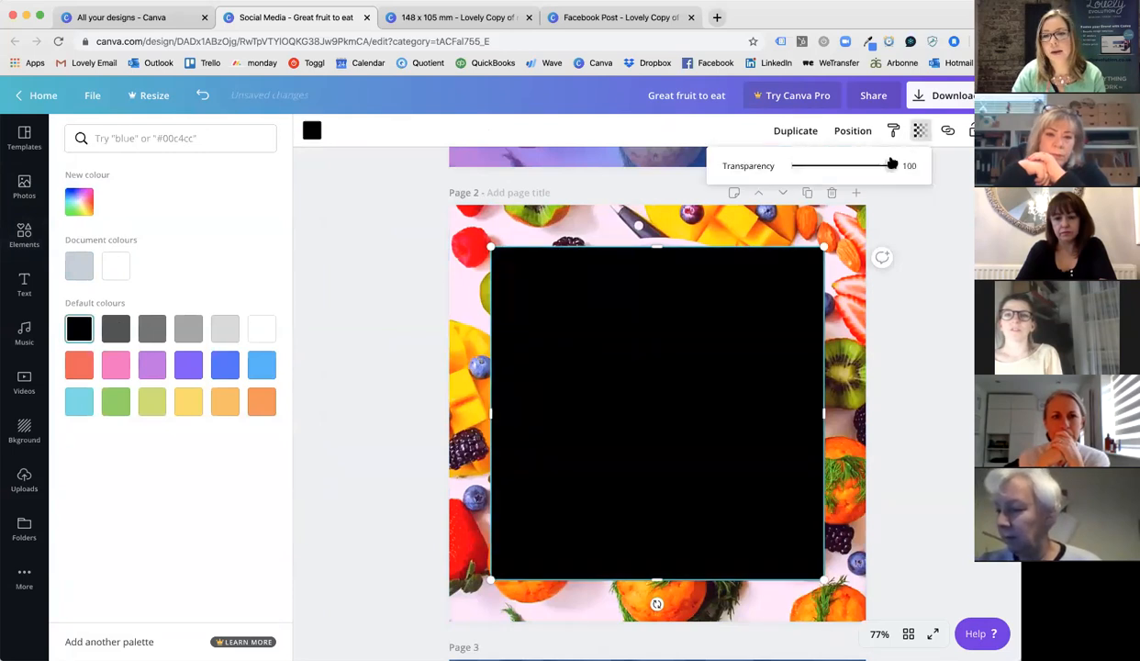
{"action": "left_click_drag", "start_coordinate": [884, 165], "coordinate": [848, 166]}
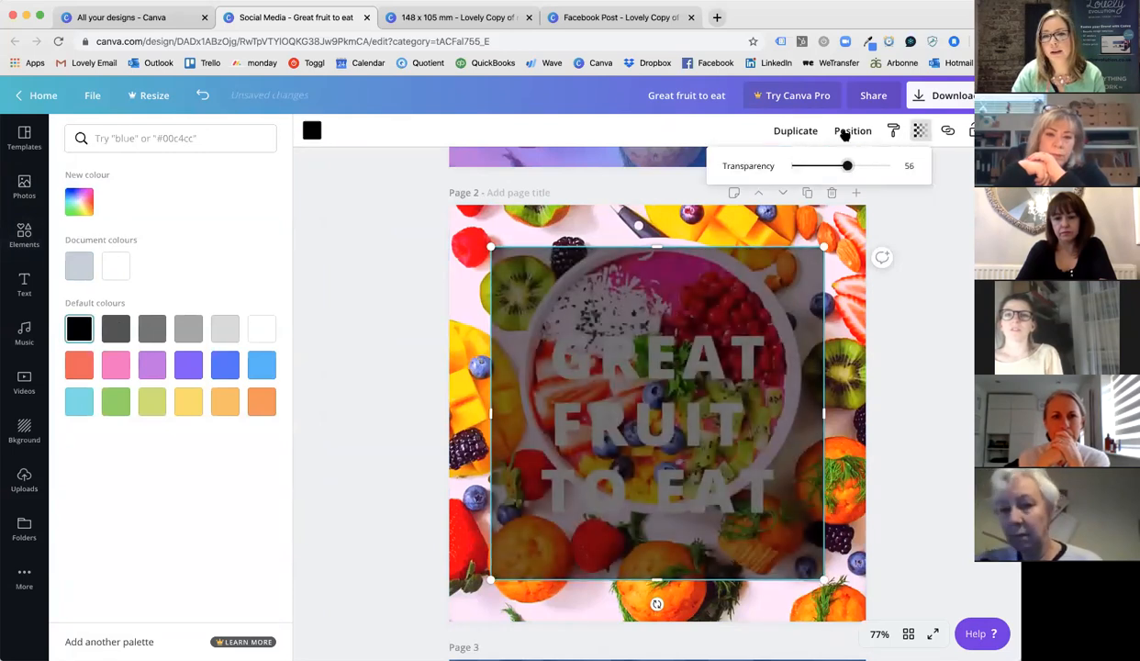
{"action": "left_click", "coordinate": [850, 132]}
{"action": "left_click", "coordinate": [810, 170]}
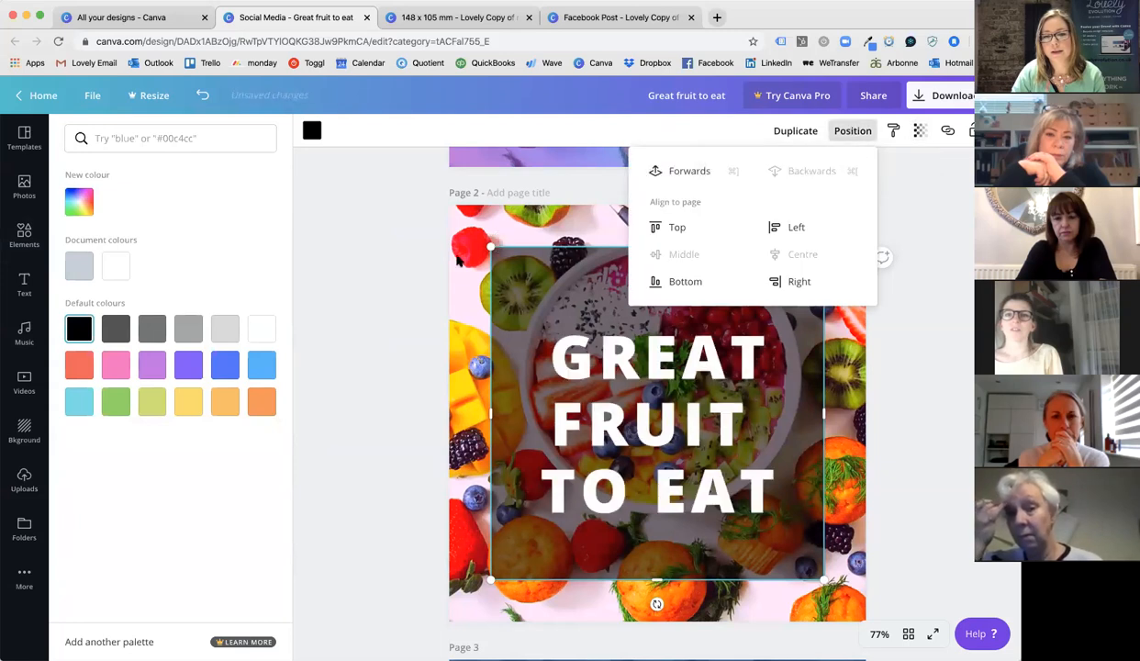
Shrink the semi-transparent black square on all four sides into a panel that closely frames the heading
{"action": "left_click", "coordinate": [418, 272]}
{"action": "left_click", "coordinate": [662, 255]}
{"action": "left_click_drag", "start_coordinate": [649, 248], "coordinate": [654, 309]}
{"action": "left_click_drag", "start_coordinate": [657, 580], "coordinate": [657, 542]}
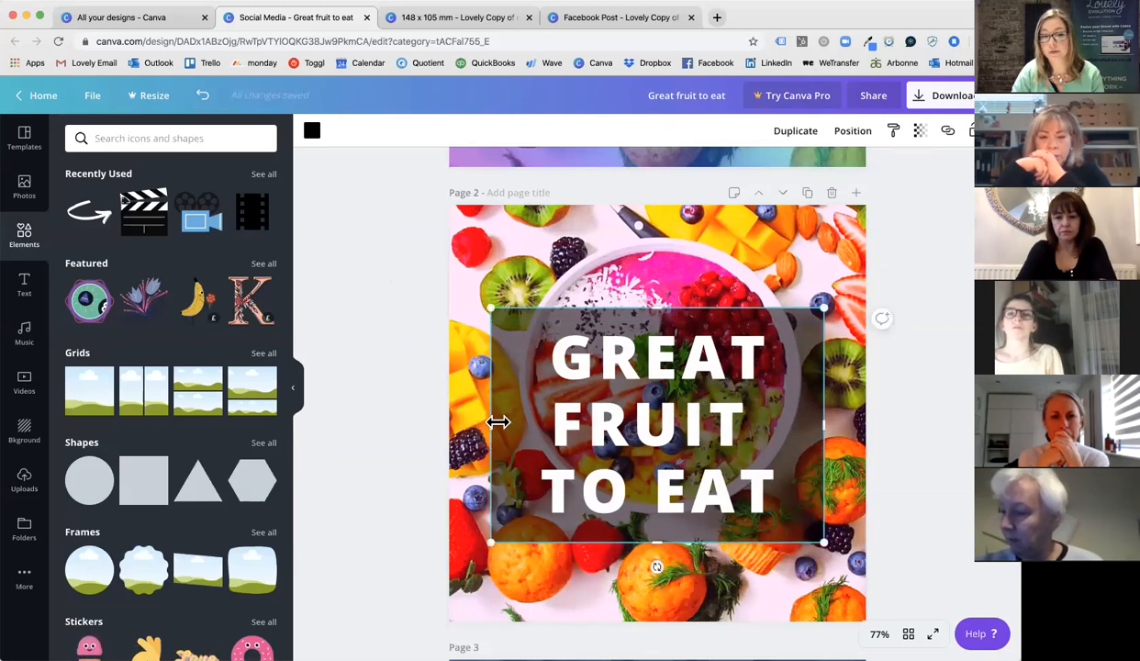
{"action": "left_click_drag", "start_coordinate": [499, 421], "coordinate": [512, 421]}
{"action": "left_click_drag", "start_coordinate": [822, 422], "coordinate": [808, 421]}
{"action": "left_click", "coordinate": [441, 267]}
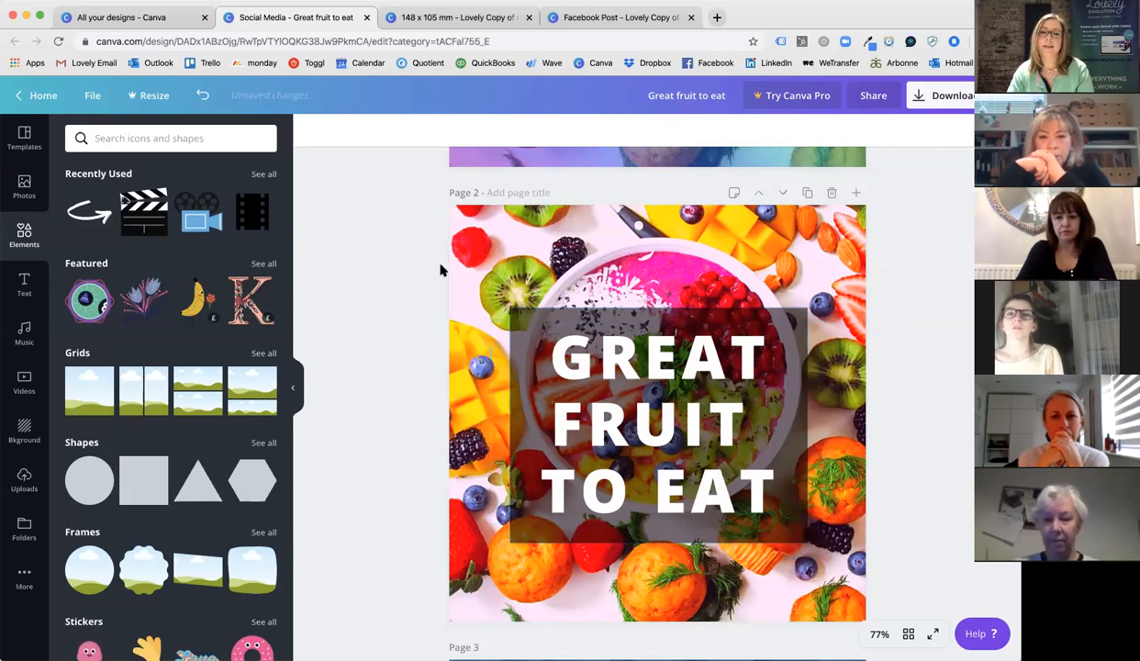
Try no filter, Cali and Solar on the page 2 background photo, ending on Peony again
{"action": "left_click", "coordinate": [602, 221]}
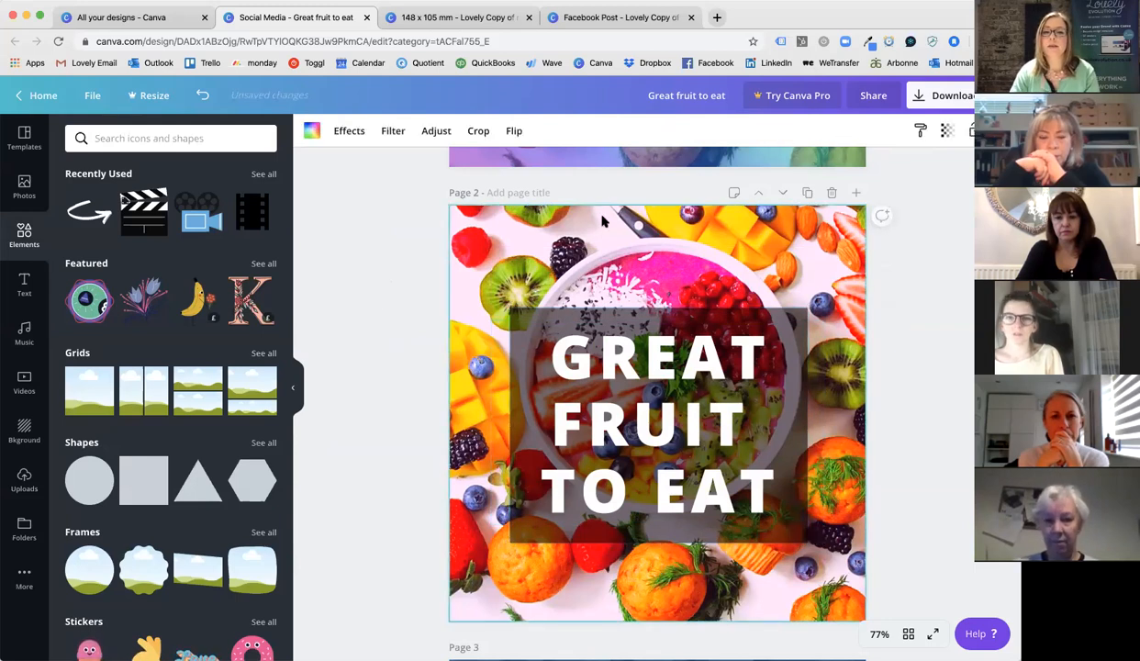
{"action": "left_click", "coordinate": [391, 132]}
{"action": "left_click", "coordinate": [82, 177]}
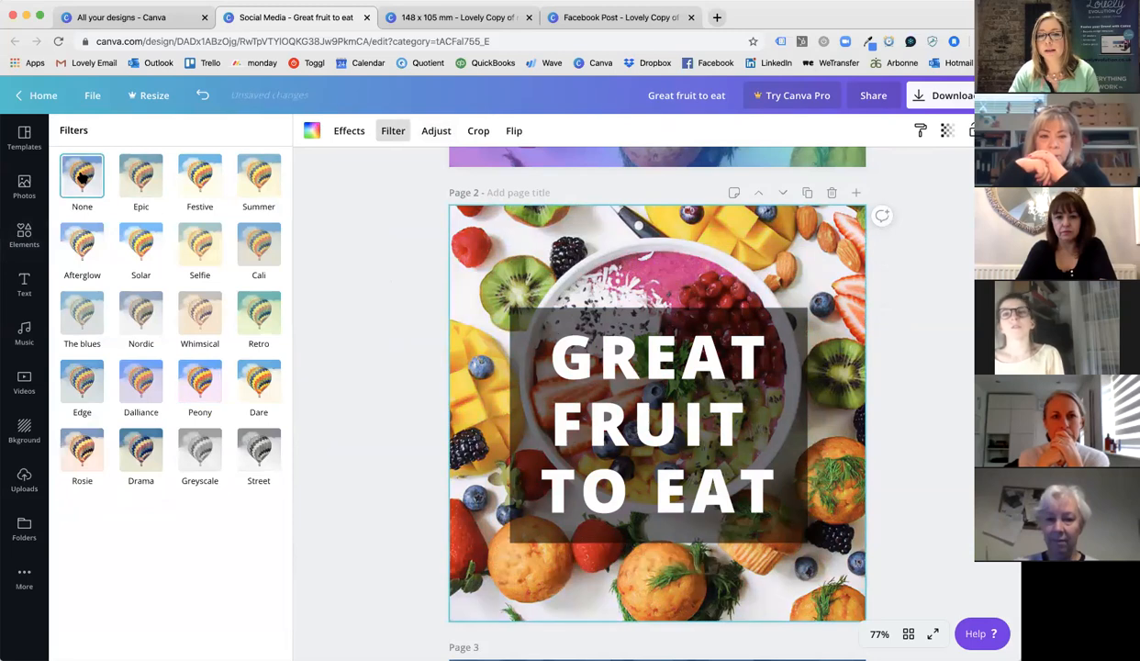
{"action": "left_click", "coordinate": [253, 250]}
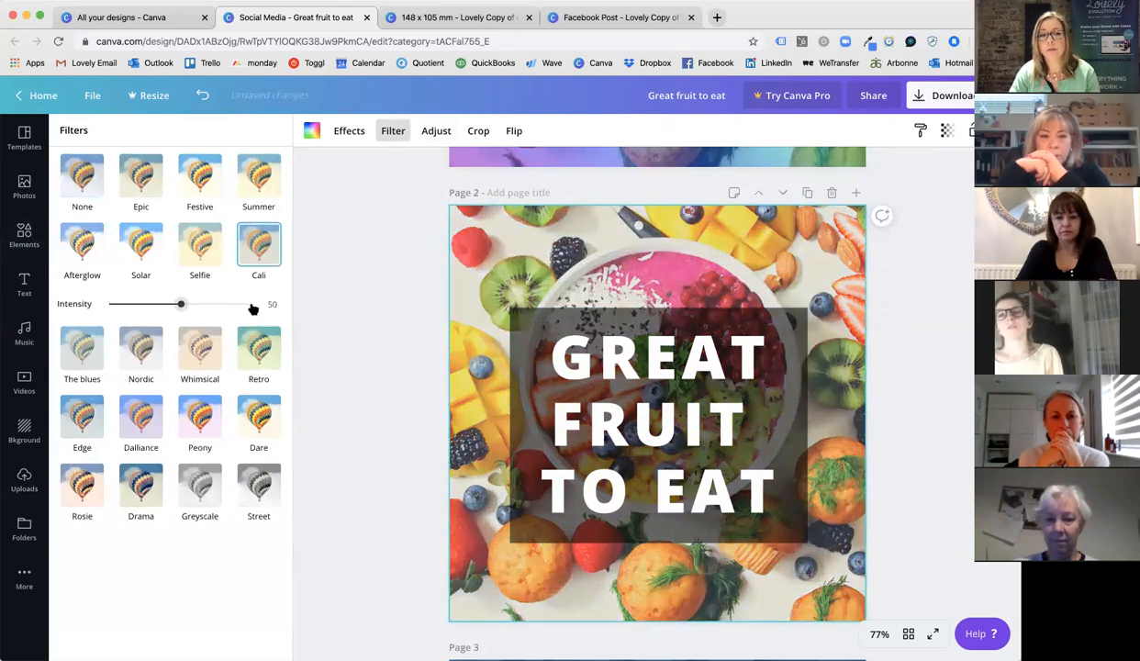
{"action": "left_click", "coordinate": [253, 358]}
{"action": "left_click", "coordinate": [141, 246]}
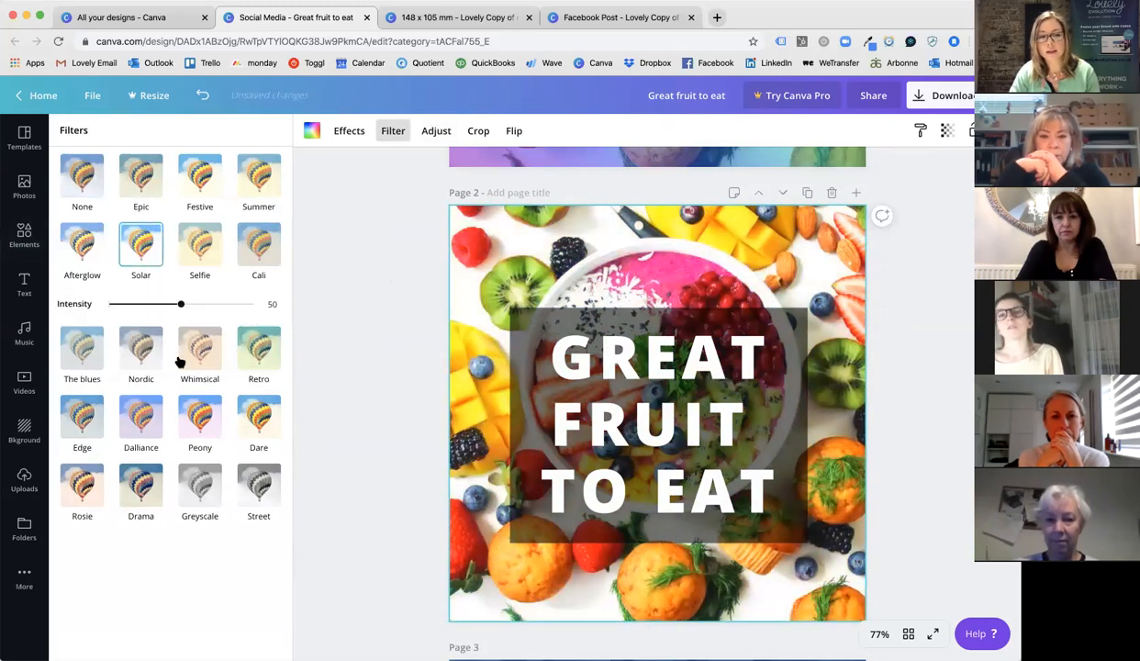
{"action": "left_click", "coordinate": [197, 422]}
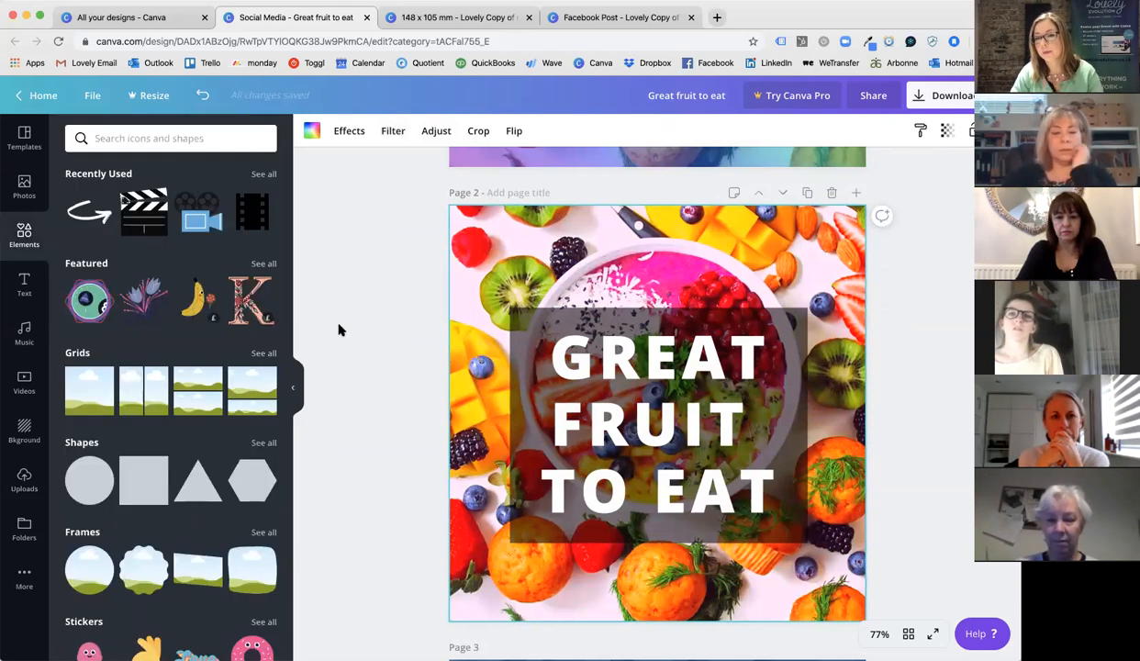
View the available photo effects for the Rainbow background photo on page 1
{"action": "scroll", "coordinate": [530, 380], "scroll_direction": "up", "scroll_amount": 3}
{"action": "scroll", "coordinate": [529, 379], "scroll_direction": "up", "scroll_amount": 5}
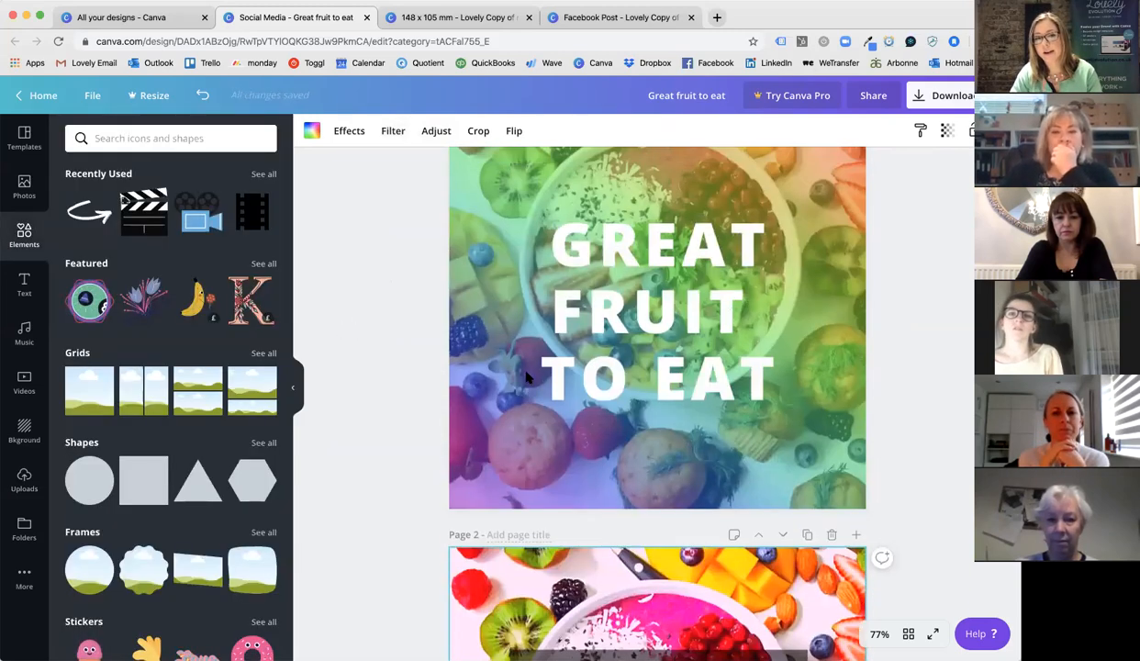
{"action": "left_click", "coordinate": [344, 131]}
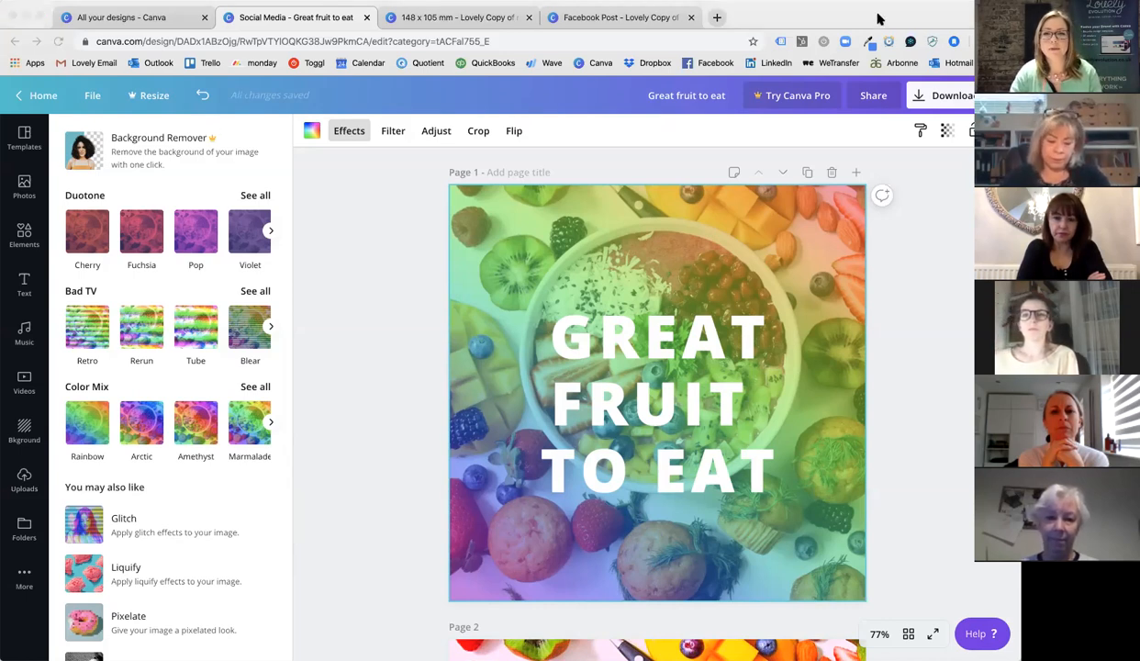
Switch to the Facebook Post design, hide the side panel, and duplicate its testimonial page as page 2
{"action": "left_click", "coordinate": [435, 18]}
{"action": "left_click", "coordinate": [642, 18]}
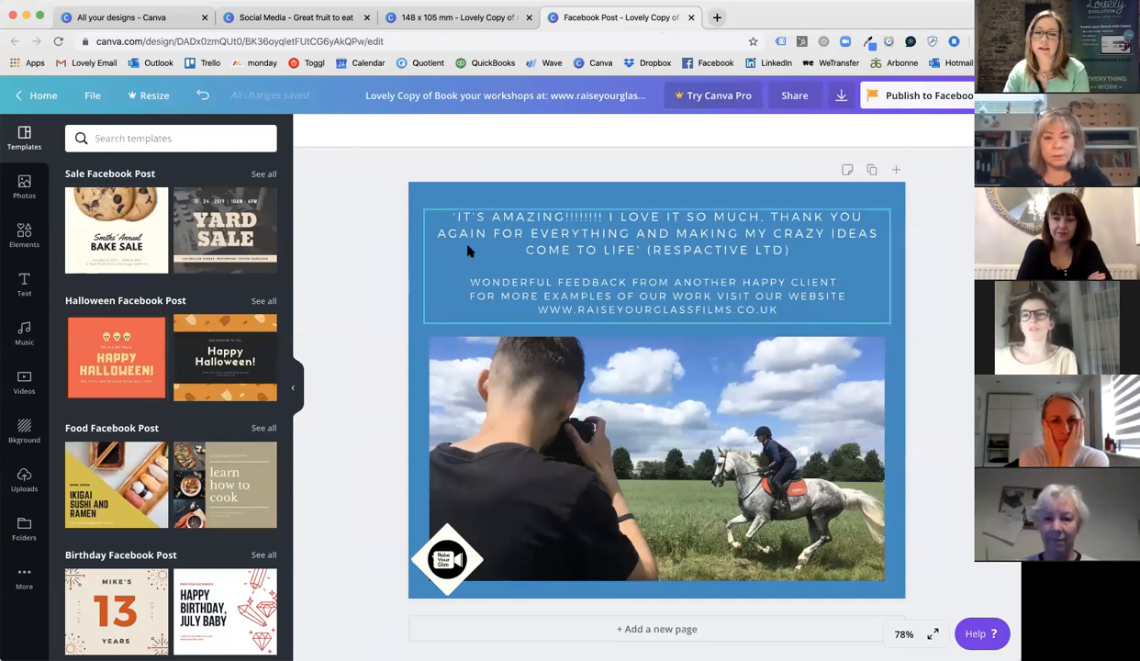
{"action": "left_click", "coordinate": [286, 386]}
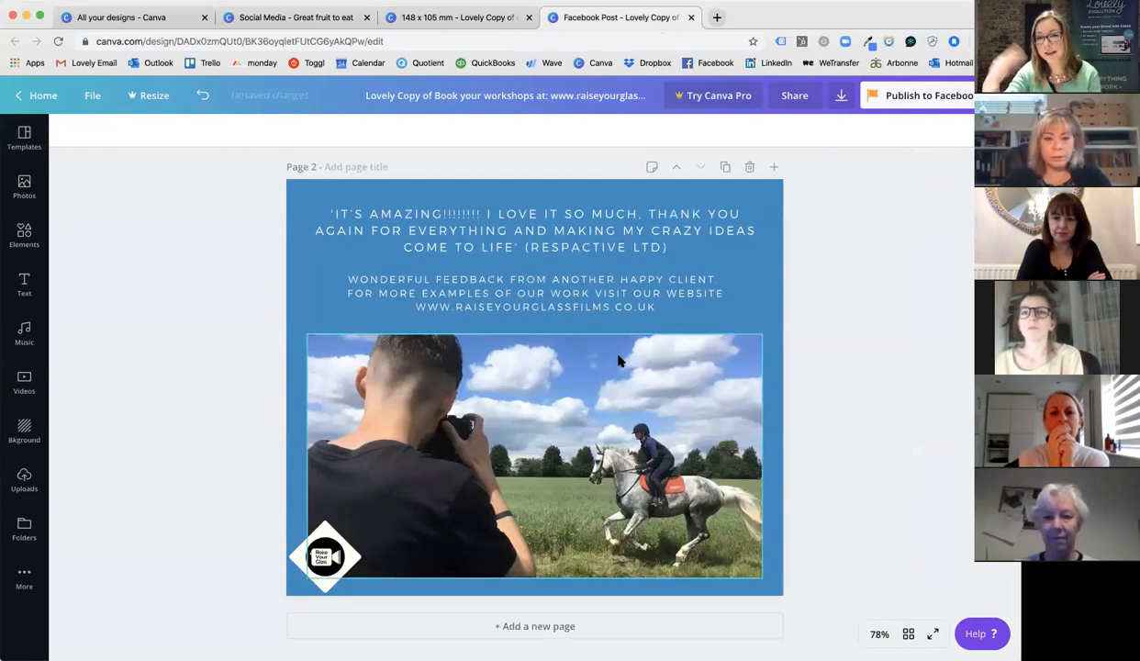
{"action": "scroll", "coordinate": [602, 394], "scroll_direction": "up", "scroll_amount": 5}
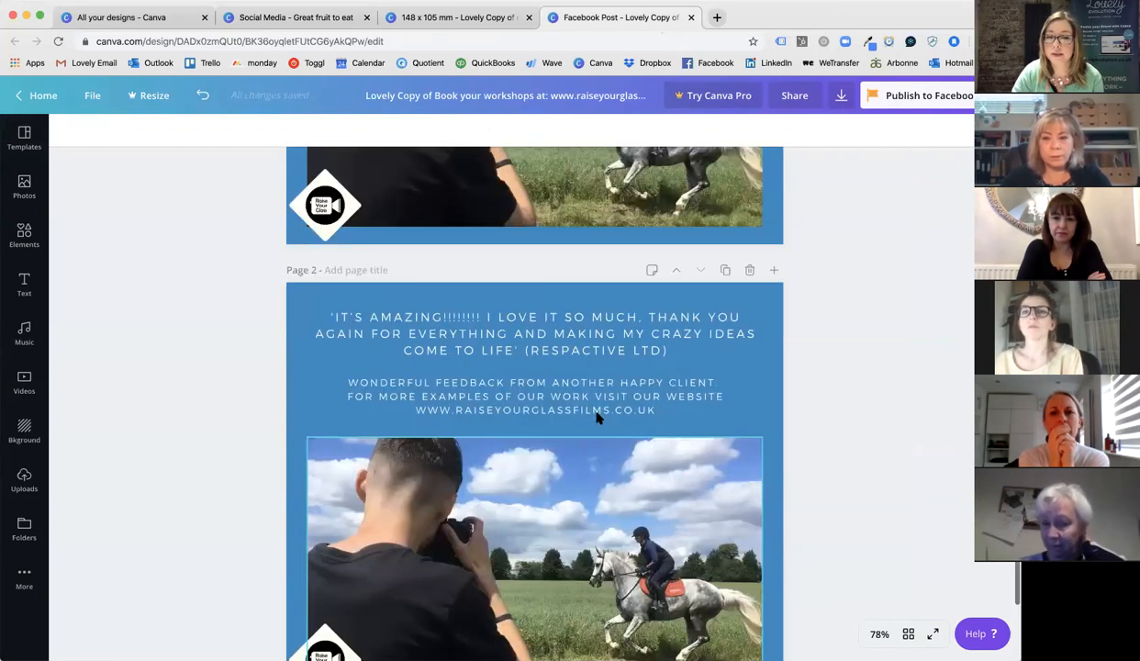
{"action": "scroll", "coordinate": [598, 418], "scroll_direction": "up", "scroll_amount": 3}
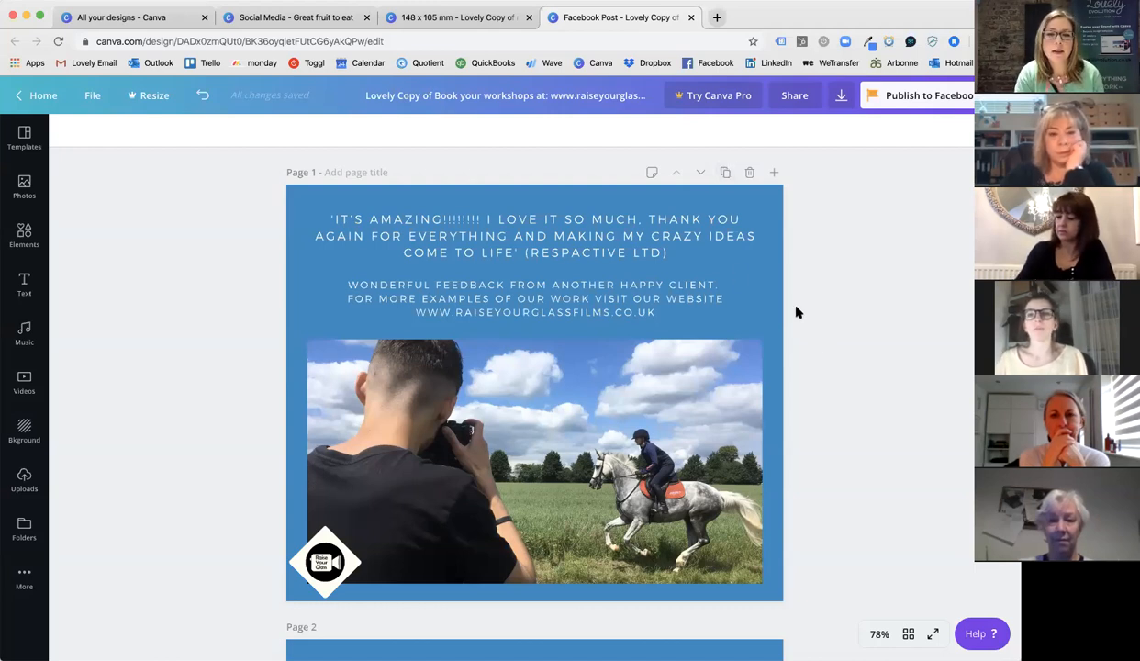
Duplicate the testimonial text box on page 1 and place the copy over the horse photo
{"action": "left_click", "coordinate": [456, 239]}
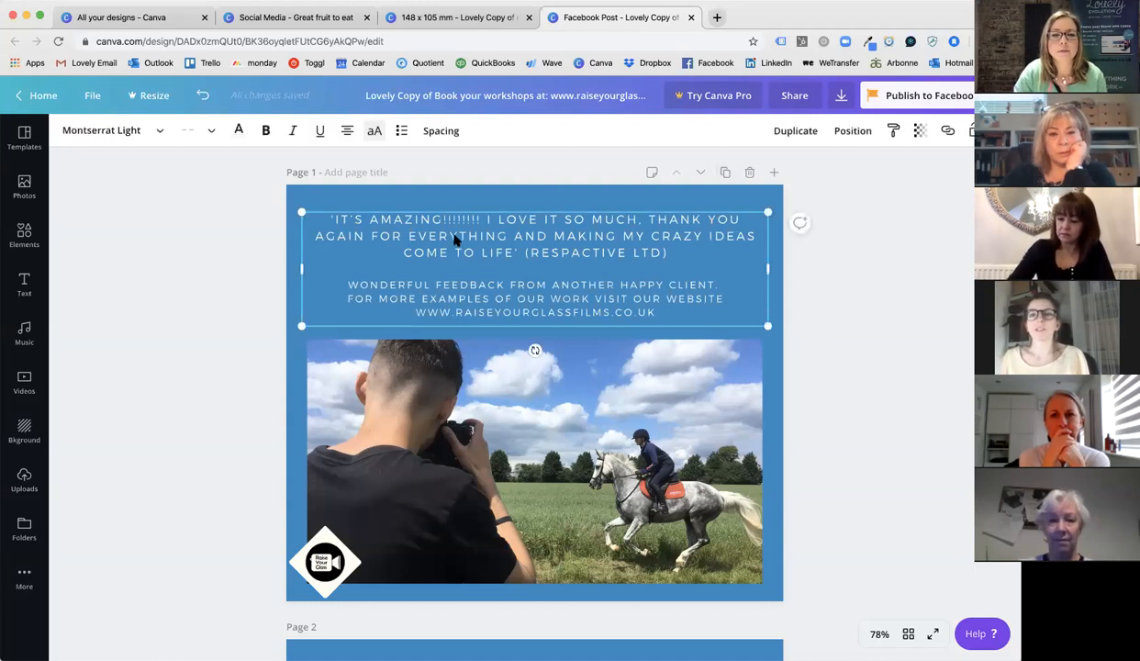
{"action": "double_click", "coordinate": [455, 239]}
{"action": "left_click_drag", "start_coordinate": [328, 220], "coordinate": [679, 251]}
{"action": "left_click", "coordinate": [551, 216]}
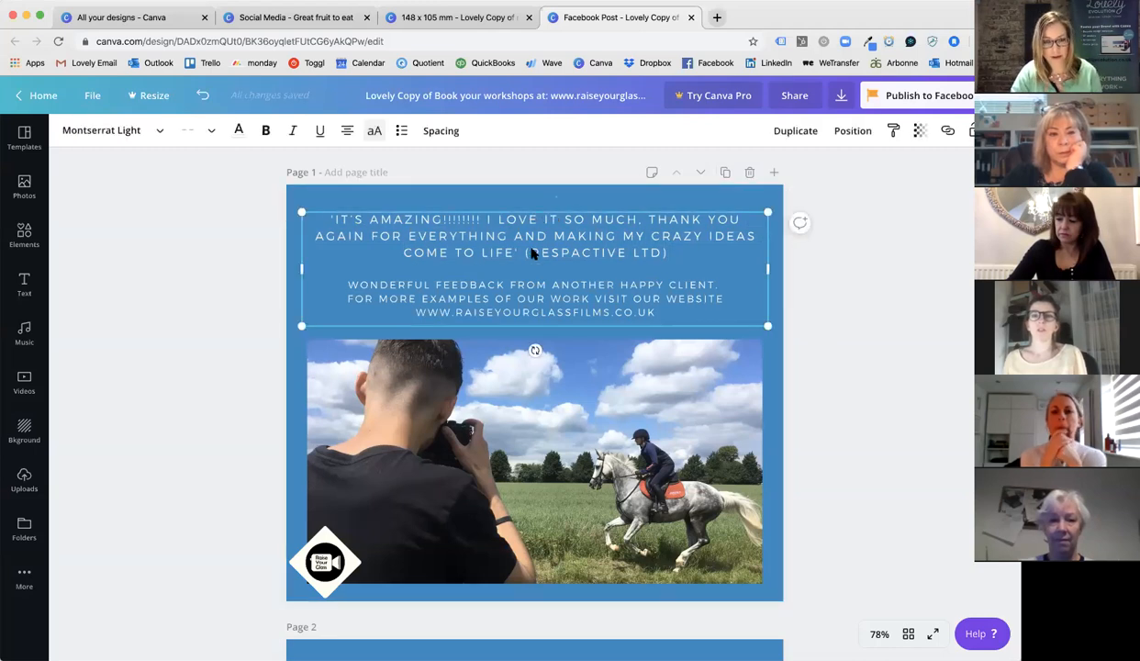
{"action": "key", "text": "super+d"}
{"action": "left_click_drag", "start_coordinate": [540, 254], "coordinate": [537, 381]}
Delete everything after the closing quote in the original text box, from "(Respactive Ltd)" through the website address
{"action": "left_click", "coordinate": [663, 248]}
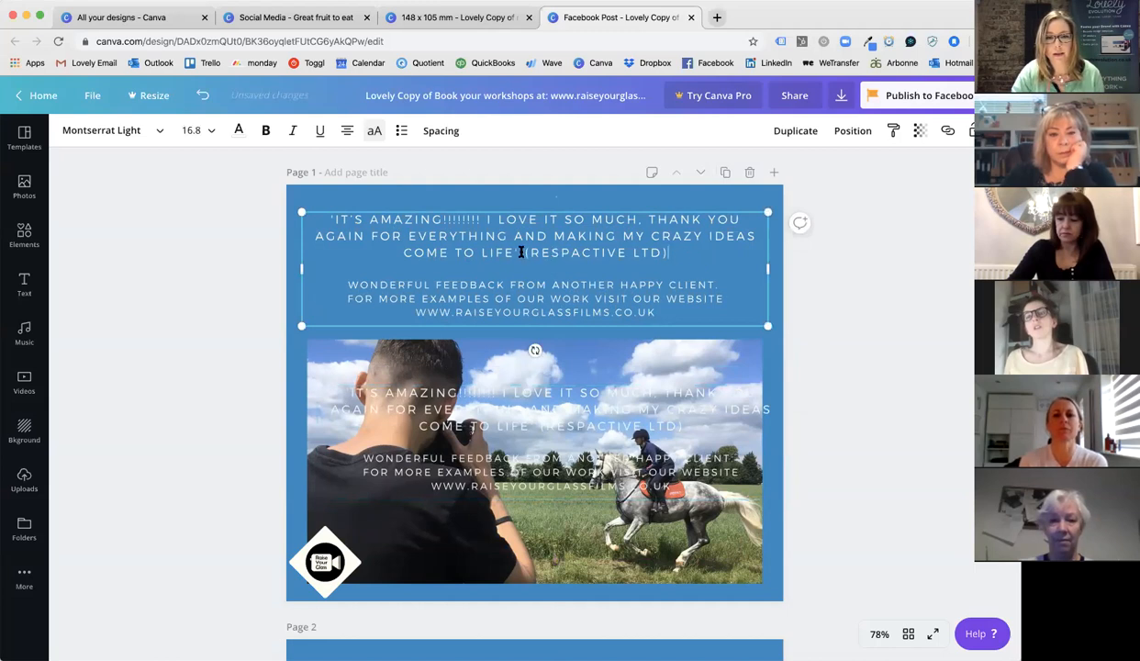
{"action": "left_click", "coordinate": [762, 308]}
{"action": "left_click", "coordinate": [519, 243], "text": "shift"}
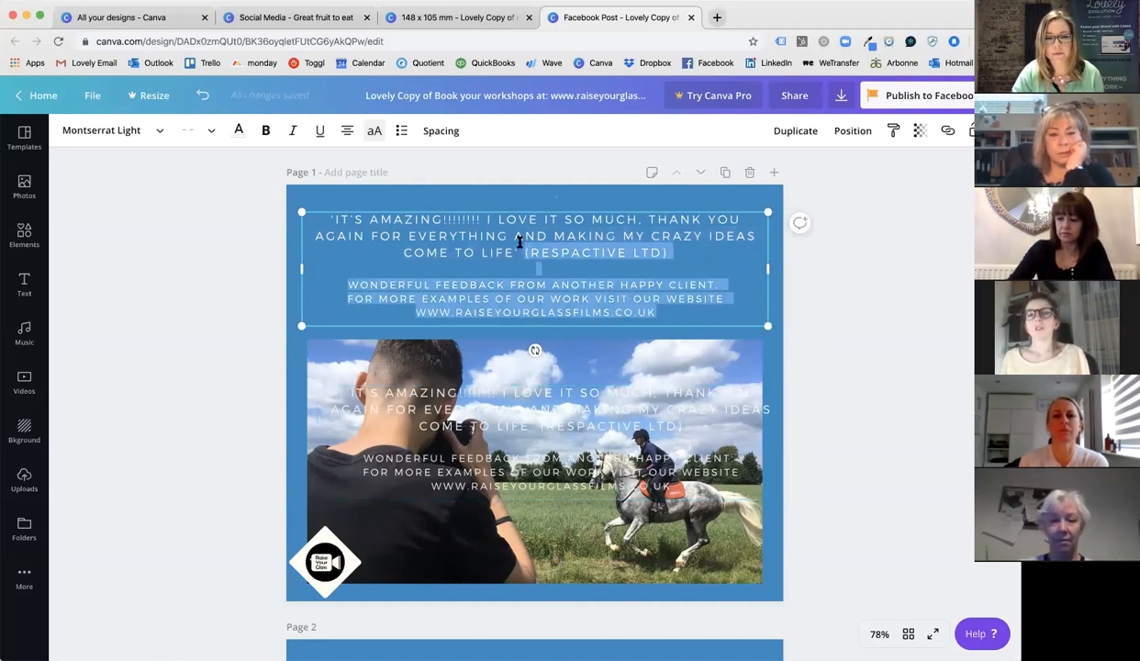
{"action": "key", "text": "BackSpace"}
{"action": "key", "text": "BackSpace"}
Turn off uppercase for the remaining client quote at the head of page 1
{"action": "mouse_move", "coordinate": [598, 281]}
{"action": "left_mouse_down"}
{"action": "mouse_move", "coordinate": [339, 234]}
{"action": "mouse_move", "coordinate": [578, 278]}
{"action": "left_mouse_up"}
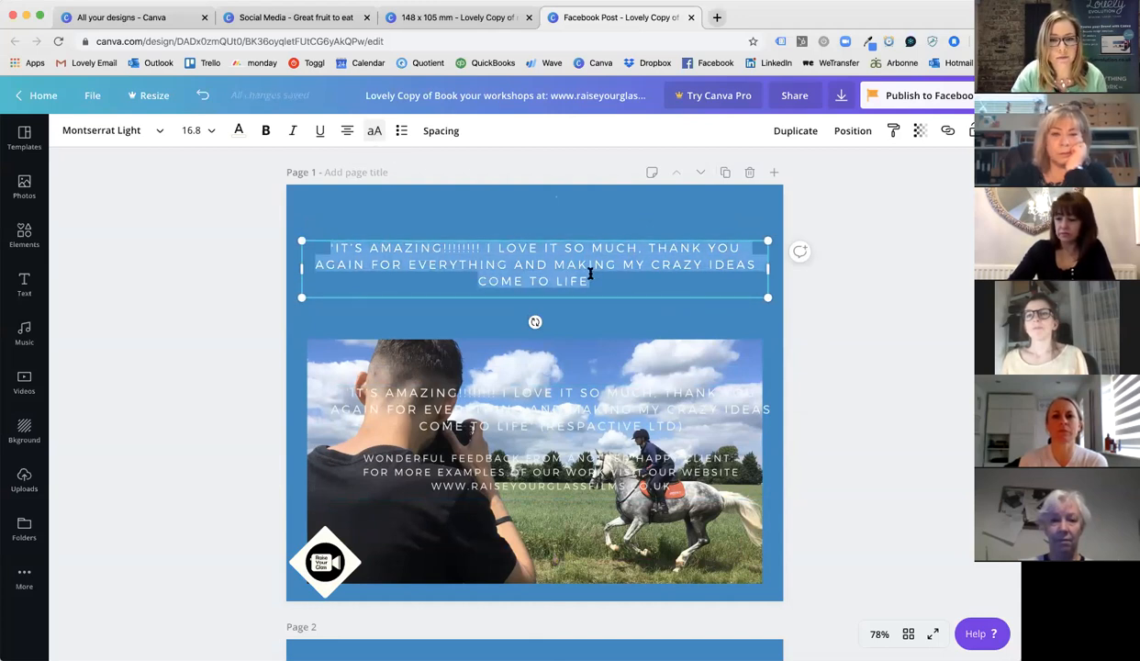
{"action": "left_click", "coordinate": [374, 131]}
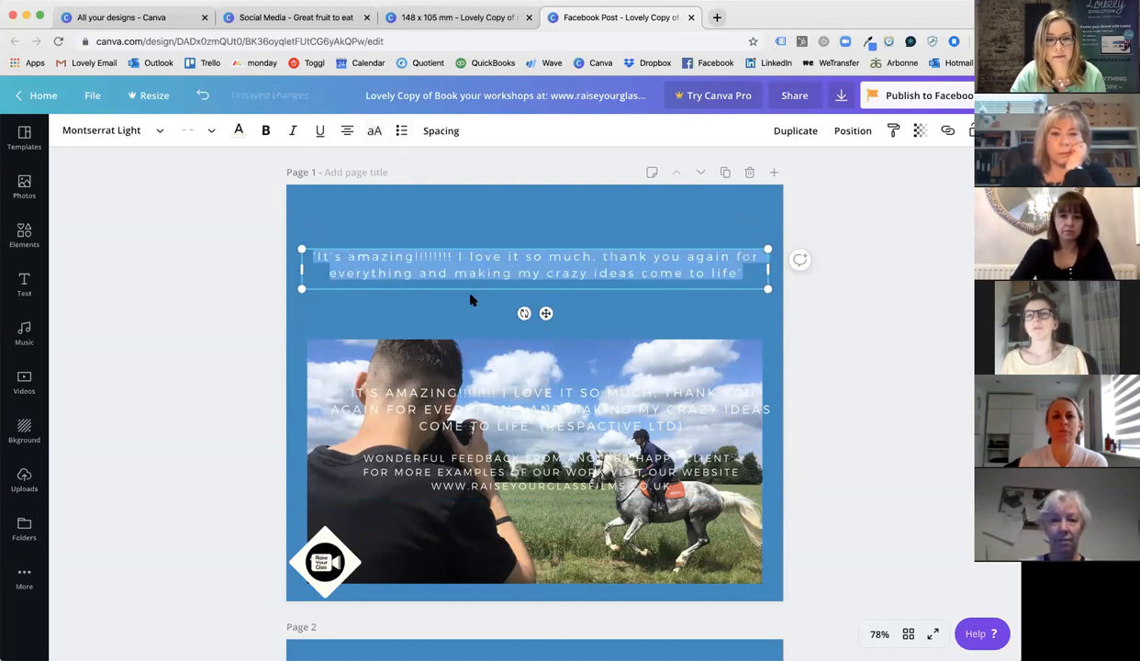
{"action": "left_click", "coordinate": [223, 219]}
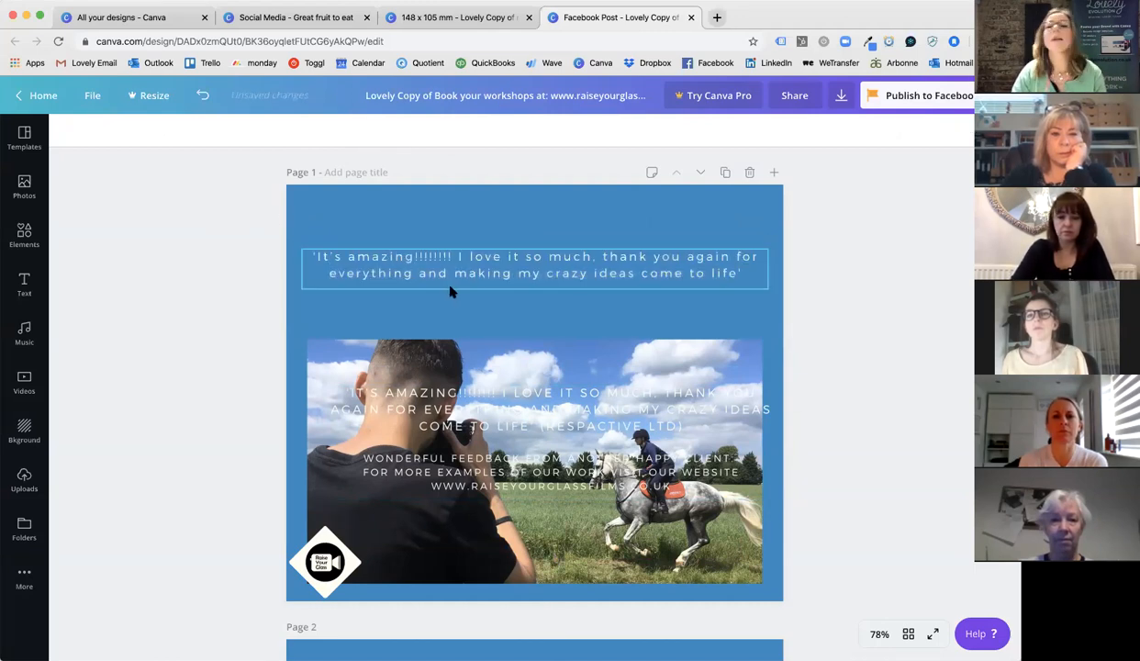
Reduce the letter spacing of the client quote on page 1 to about 146 and move it down closer to the photo
{"action": "left_click", "coordinate": [534, 277]}
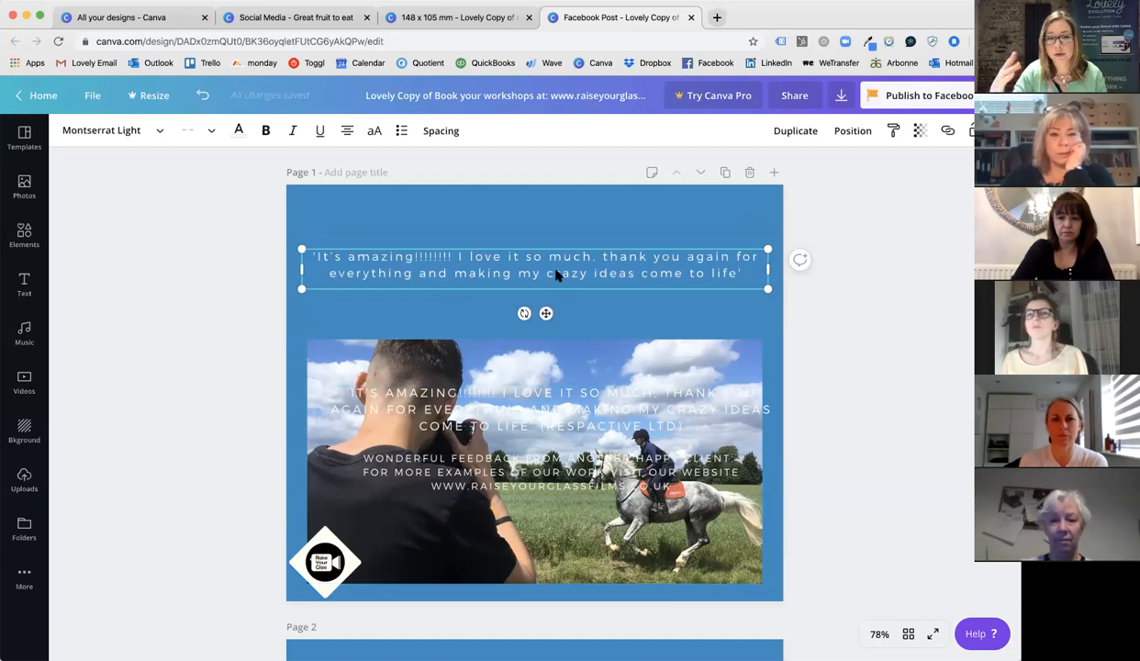
{"action": "left_click", "coordinate": [450, 131]}
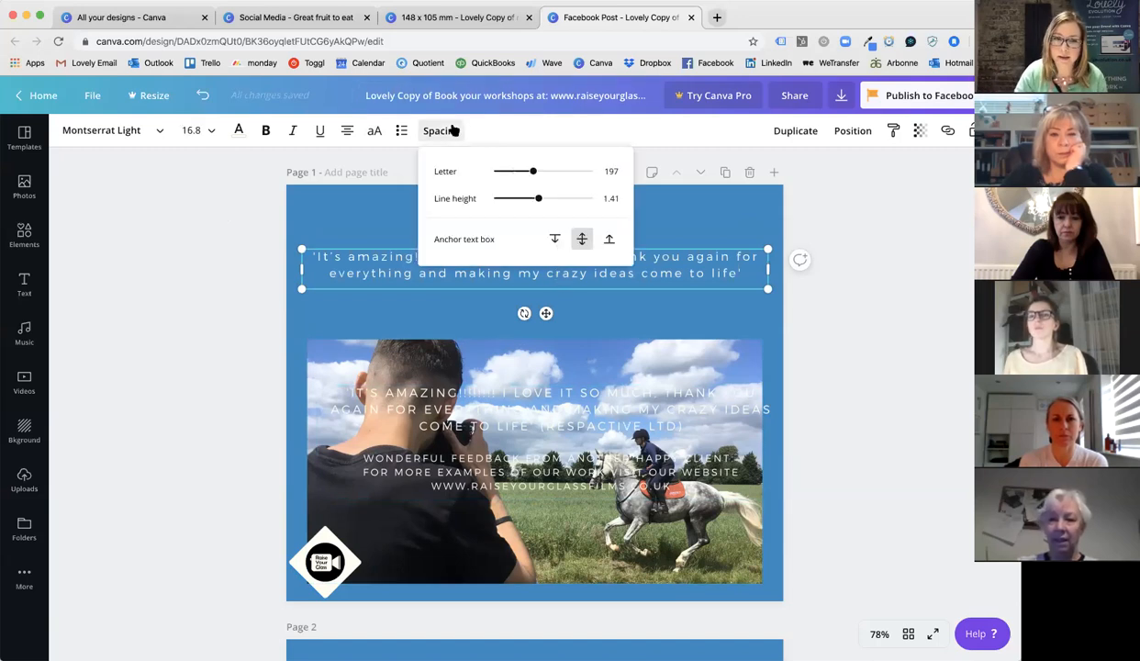
{"action": "left_click", "coordinate": [451, 130]}
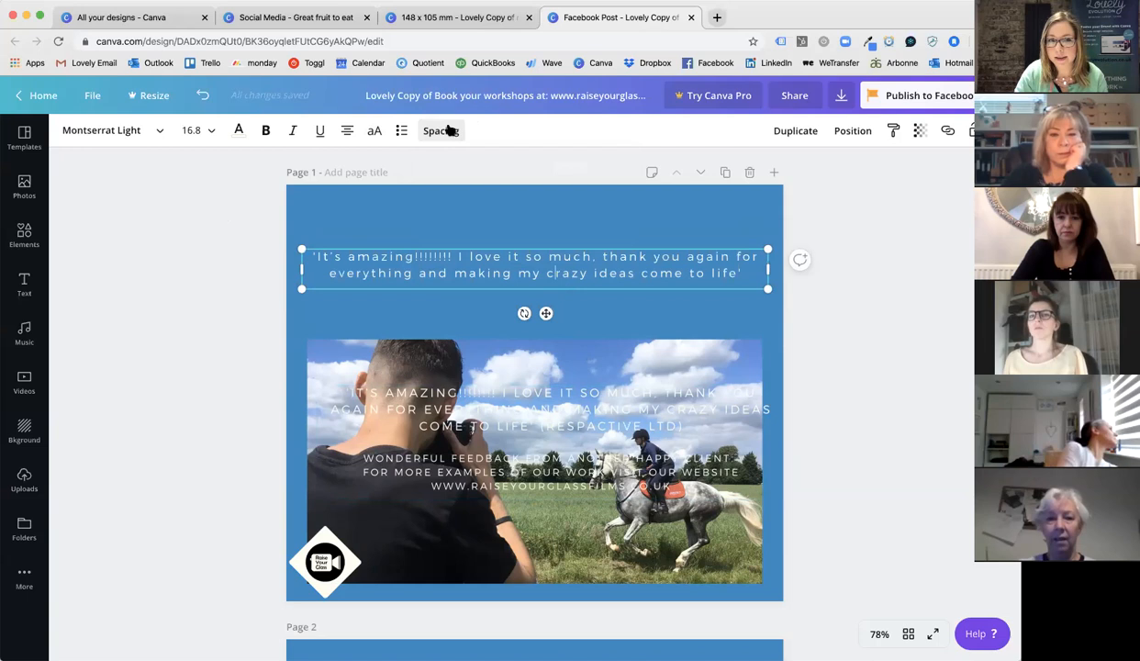
{"action": "left_click", "coordinate": [451, 130]}
{"action": "left_click_drag", "start_coordinate": [534, 171], "coordinate": [528, 171]}
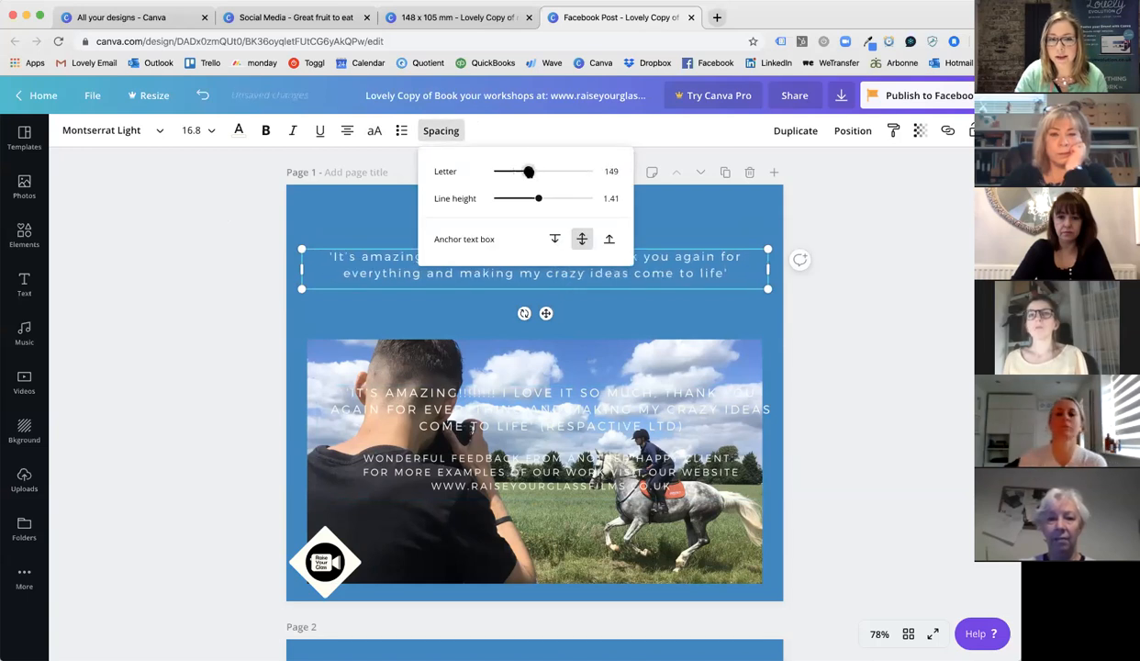
{"action": "left_click", "coordinate": [692, 253]}
{"action": "left_click_drag", "start_coordinate": [692, 247], "coordinate": [690, 277]}
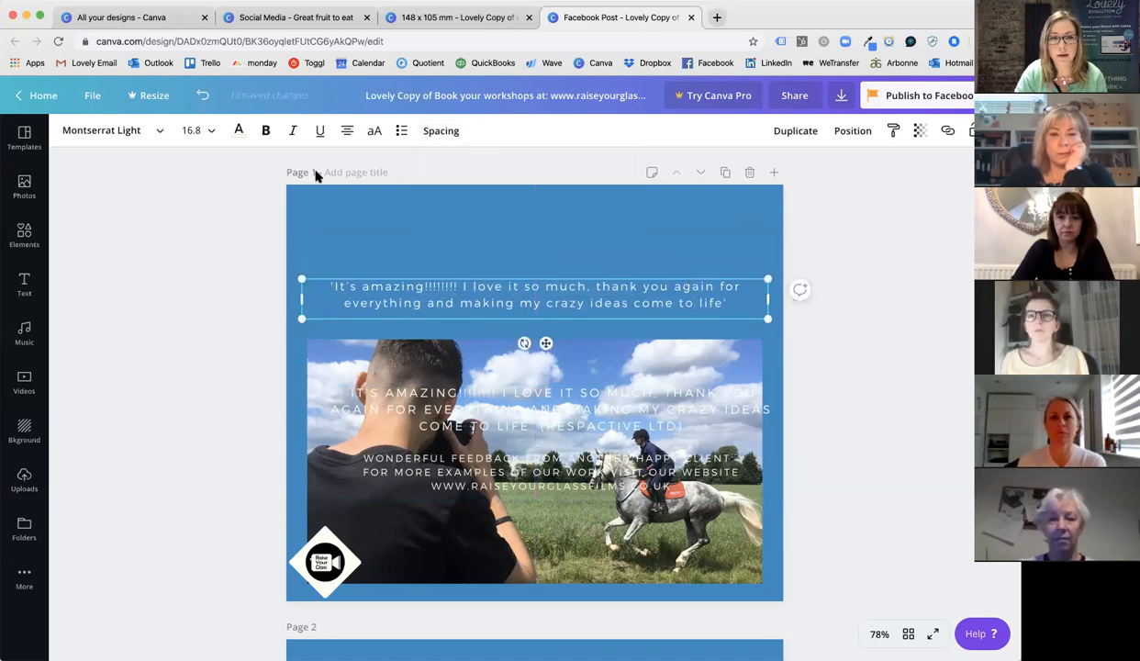
Set the client quote's font size to 24 and tighten its letter spacing to about 9
{"action": "left_click", "coordinate": [193, 130]}
{"action": "left_click", "coordinate": [198, 385]}
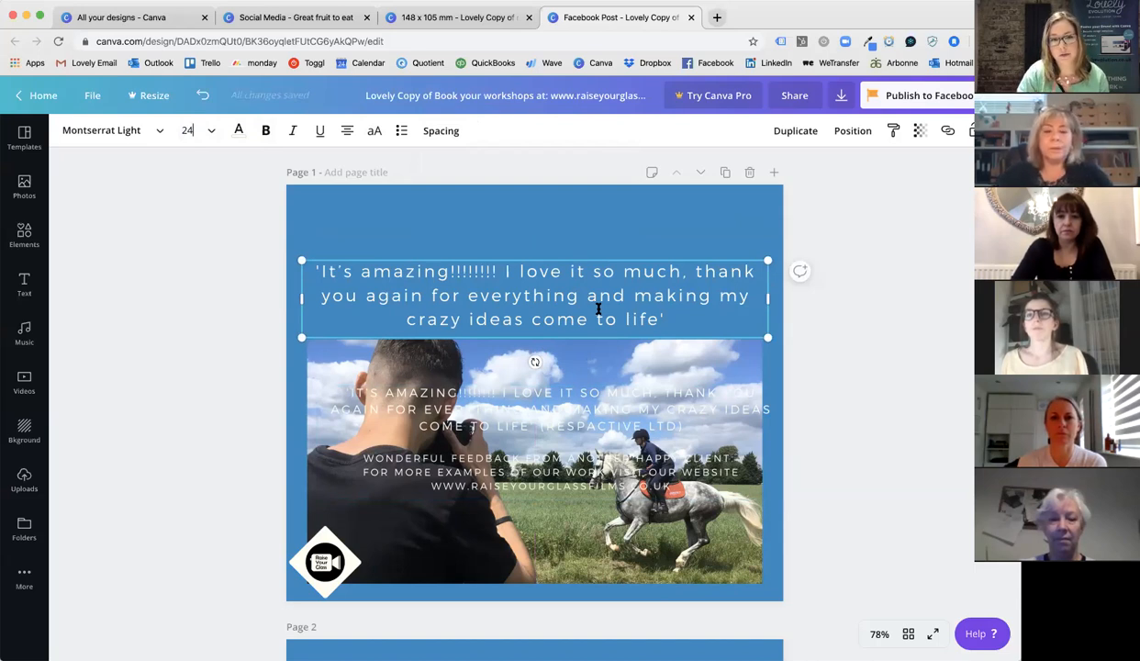
{"action": "left_click", "coordinate": [437, 132]}
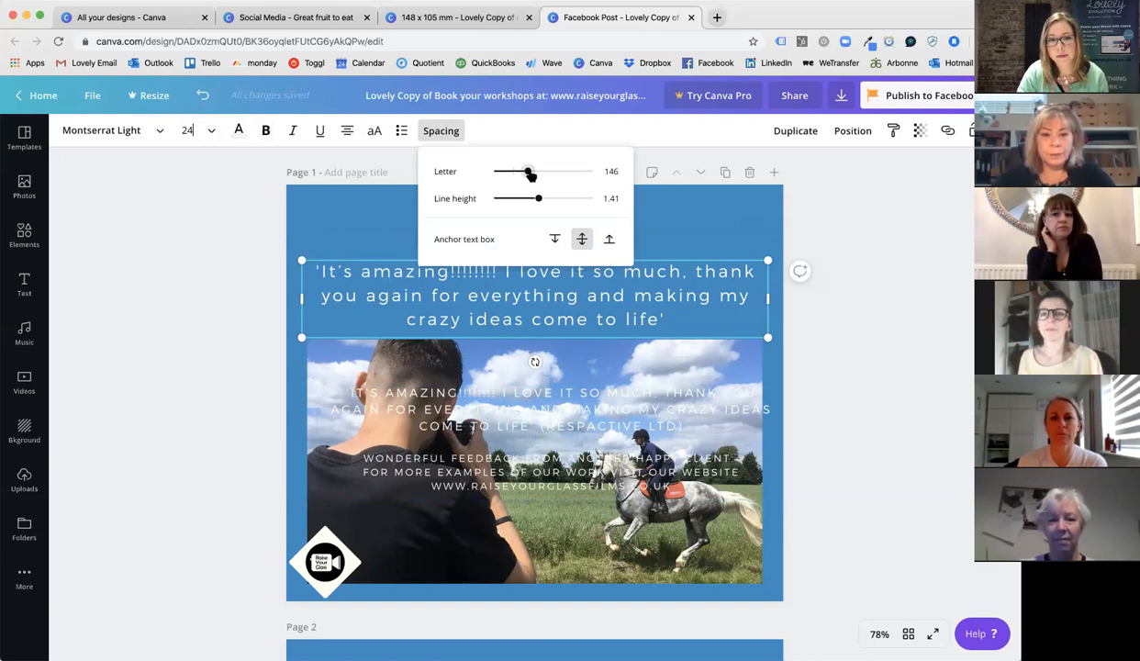
{"action": "left_click_drag", "start_coordinate": [529, 174], "coordinate": [512, 172]}
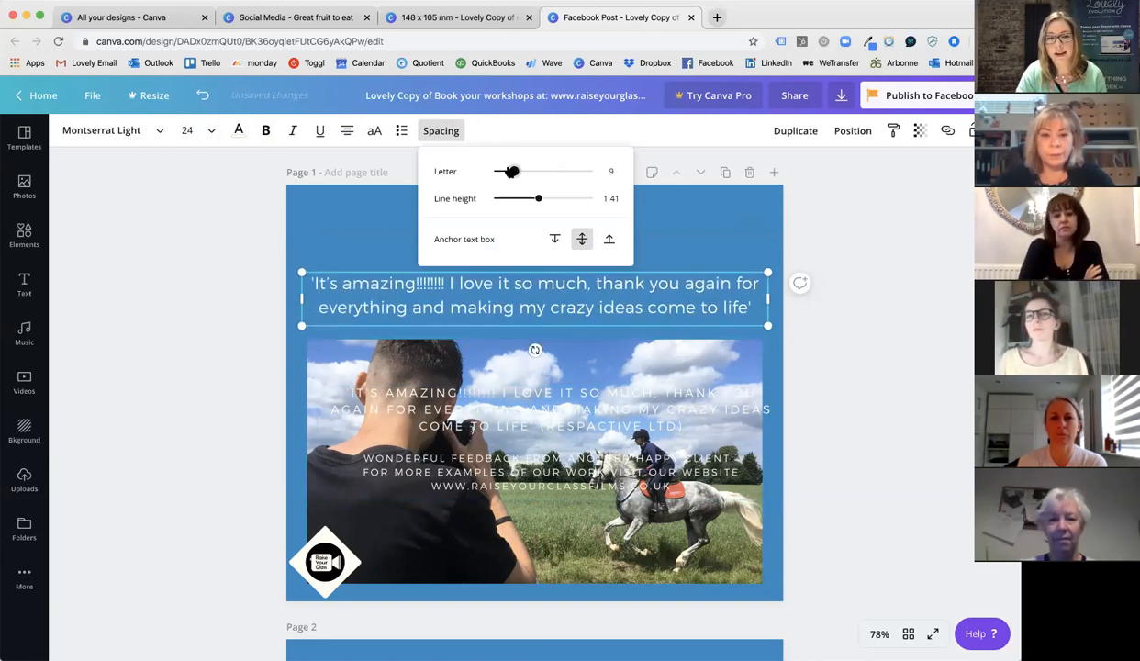
{"action": "left_click", "coordinate": [188, 266]}
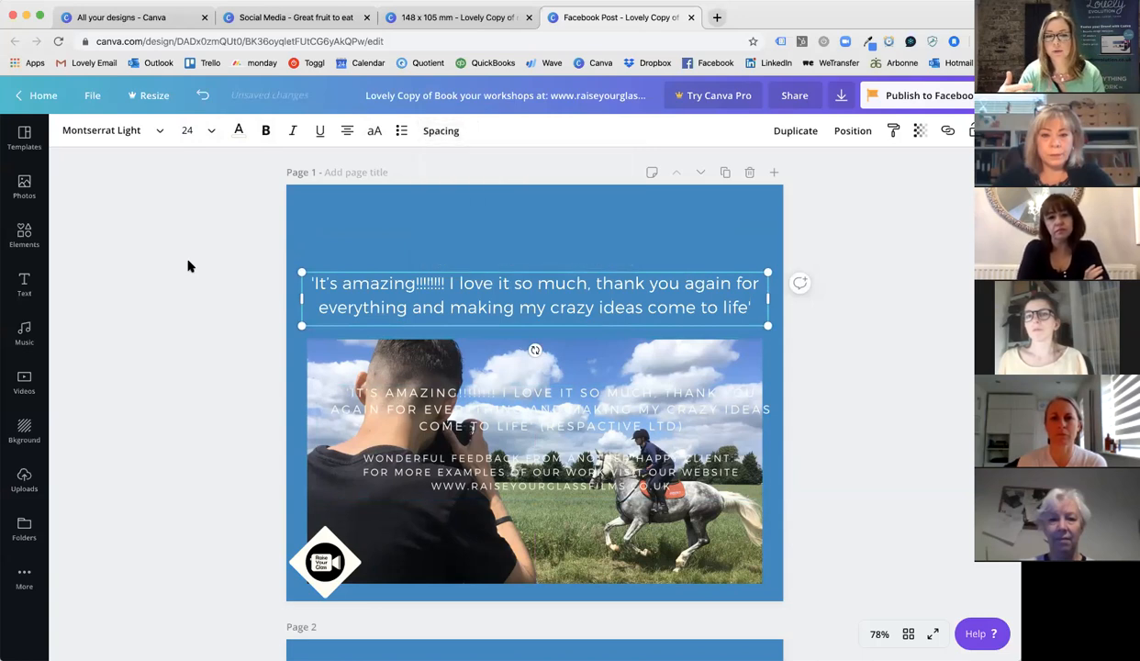
Try italic formatting on the whole client quote, and remove it again
{"action": "double_click", "coordinate": [372, 291]}
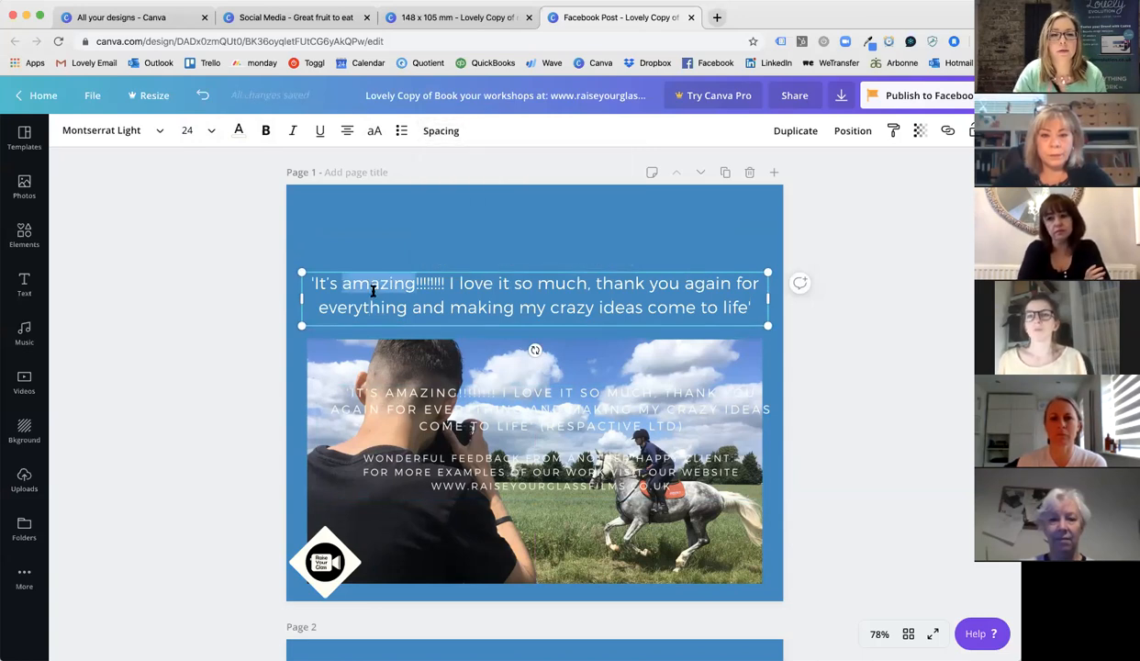
{"action": "left_click_drag", "start_coordinate": [308, 280], "coordinate": [762, 310]}
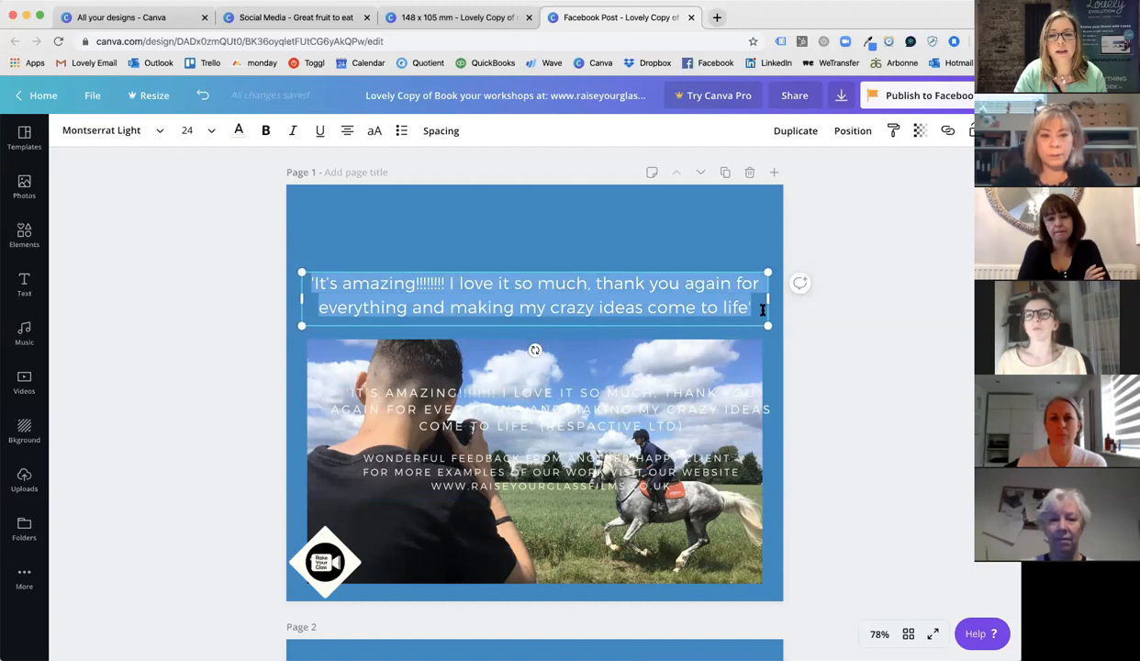
{"action": "left_click", "coordinate": [295, 132]}
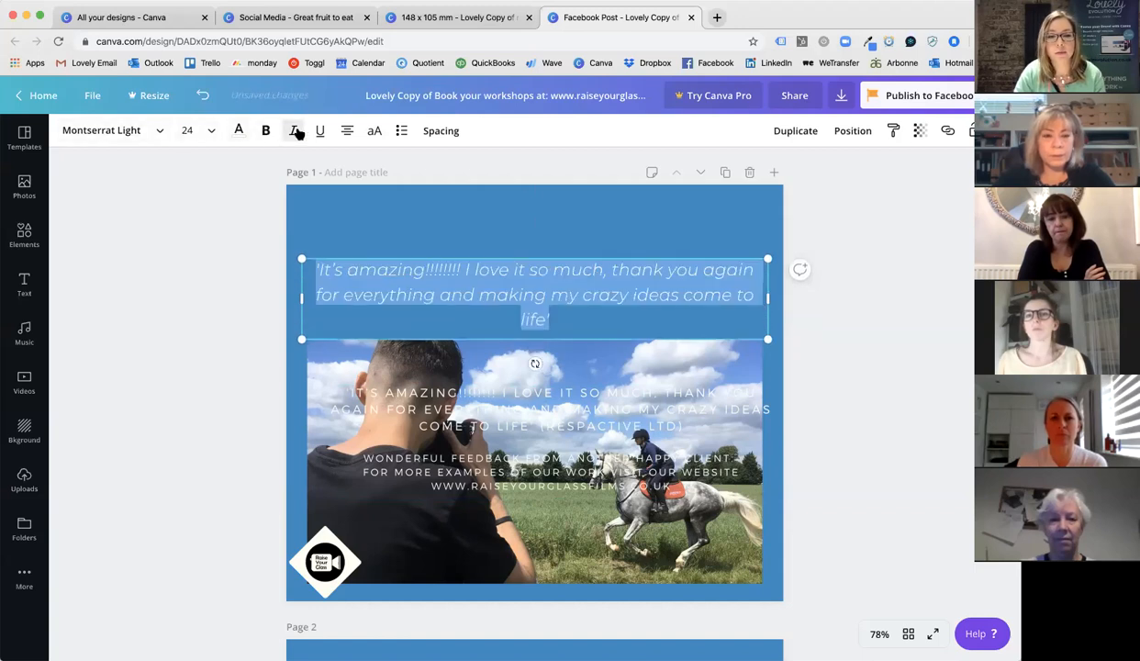
{"action": "left_click", "coordinate": [641, 329]}
{"action": "left_click_drag", "start_coordinate": [544, 310], "coordinate": [318, 254]}
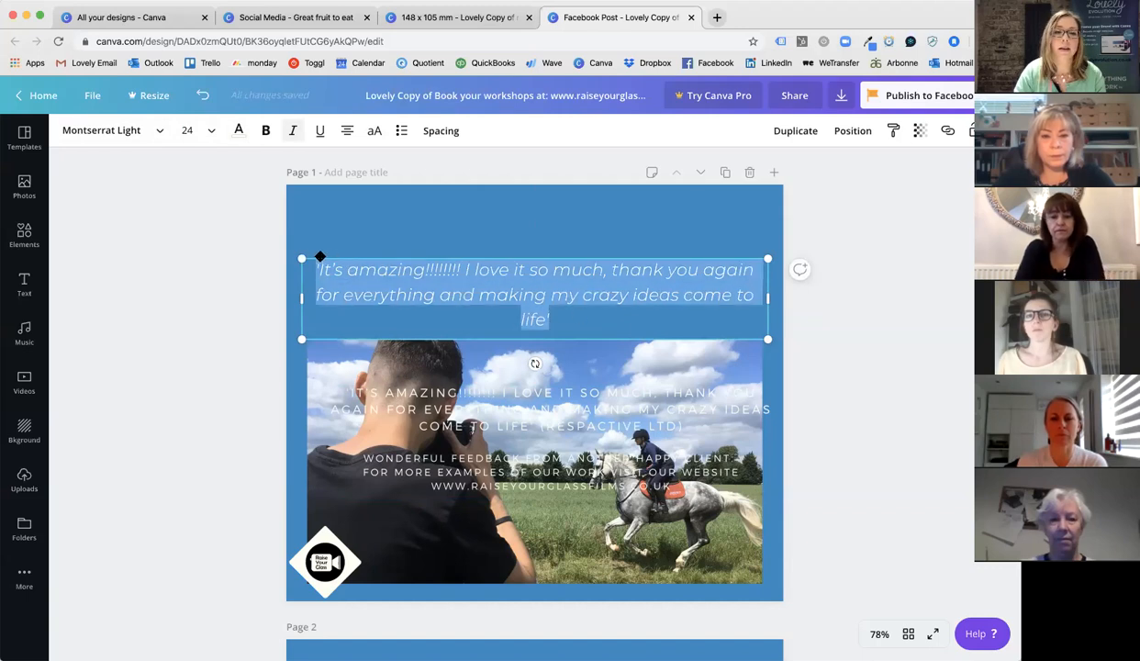
{"action": "left_click", "coordinate": [290, 131]}
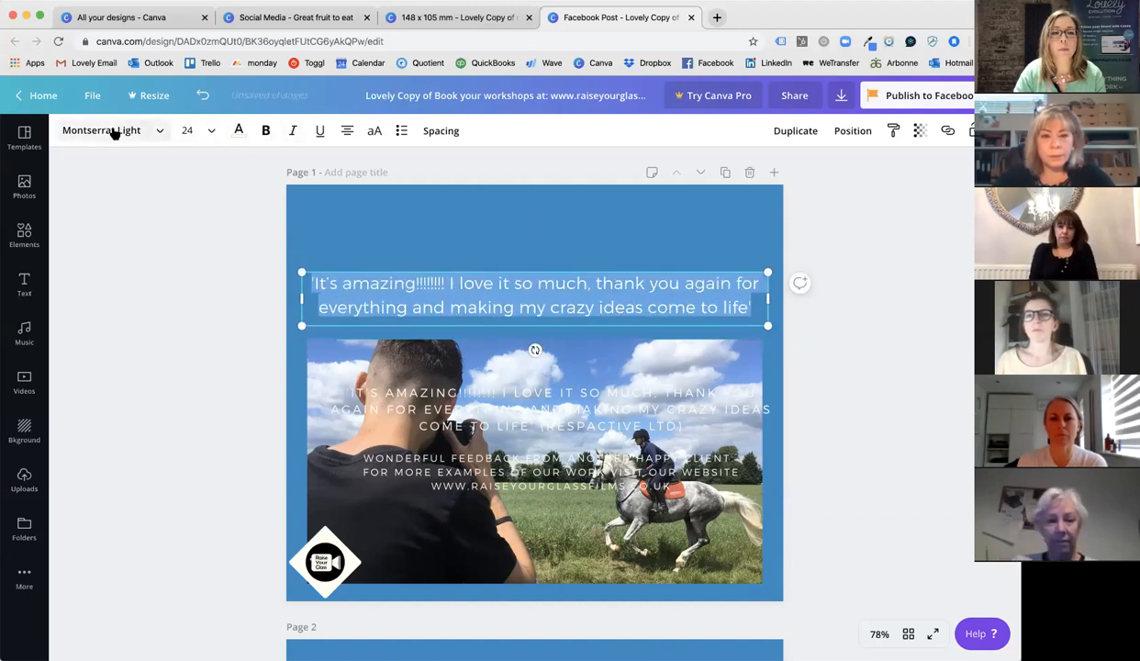
Browse the available fonts for the client quote and close the list without choosing one
{"action": "left_click", "coordinate": [112, 131]}
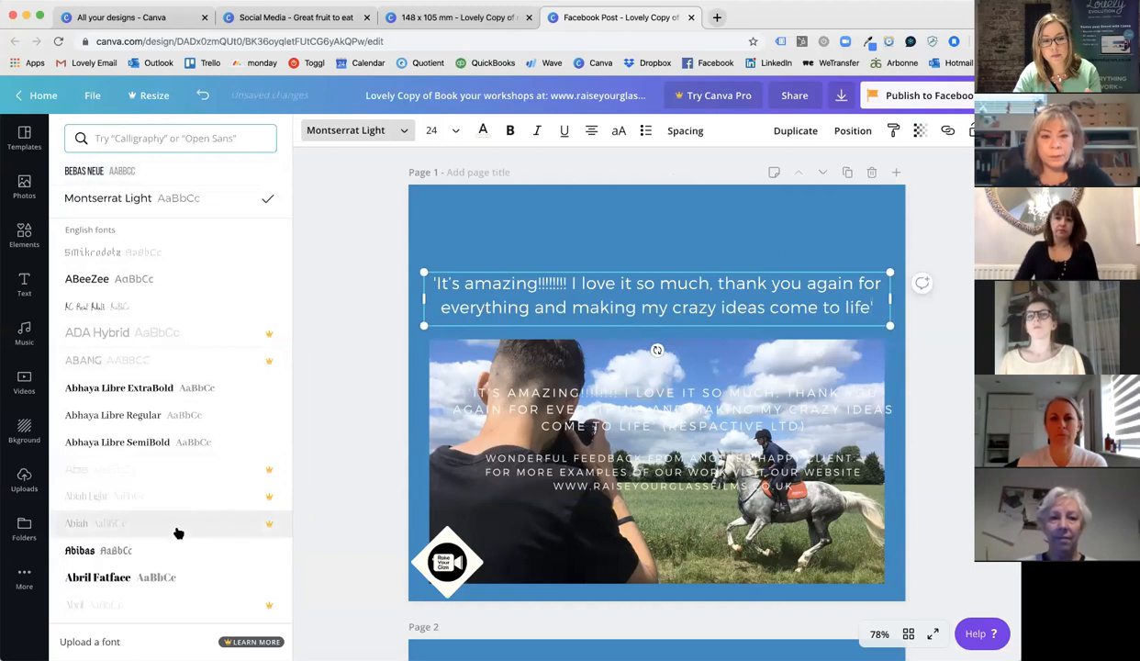
{"action": "scroll", "coordinate": [181, 453], "scroll_direction": "down", "scroll_amount": 2}
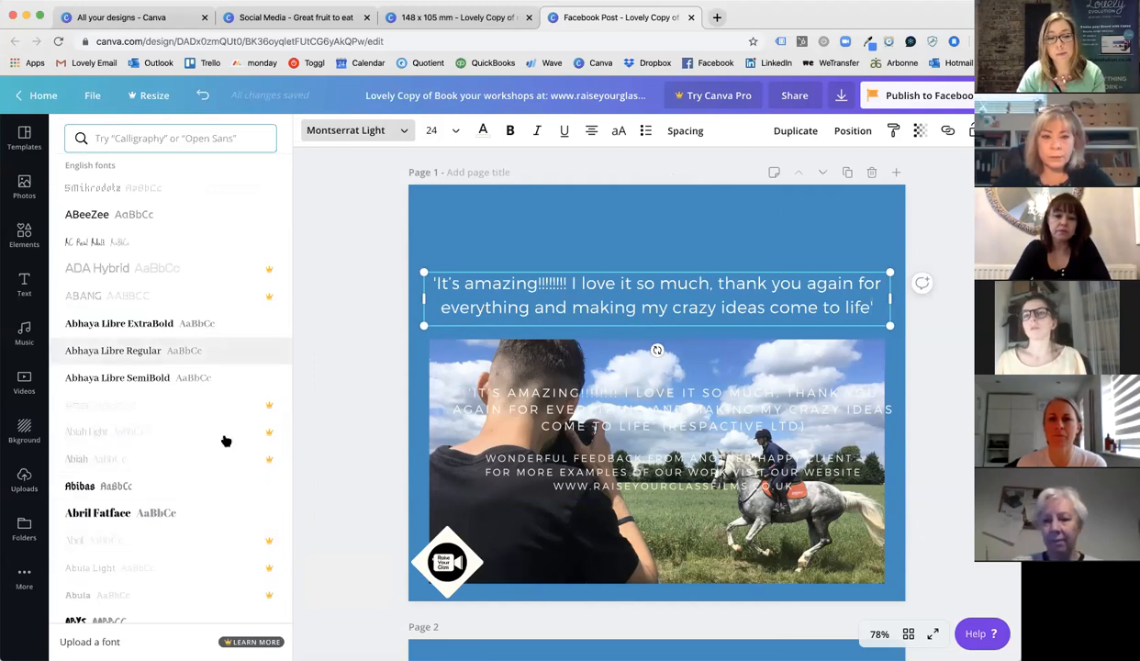
{"action": "scroll", "coordinate": [230, 486], "scroll_direction": "down", "scroll_amount": 2}
{"action": "scroll", "coordinate": [229, 501], "scroll_direction": "up", "scroll_amount": 3}
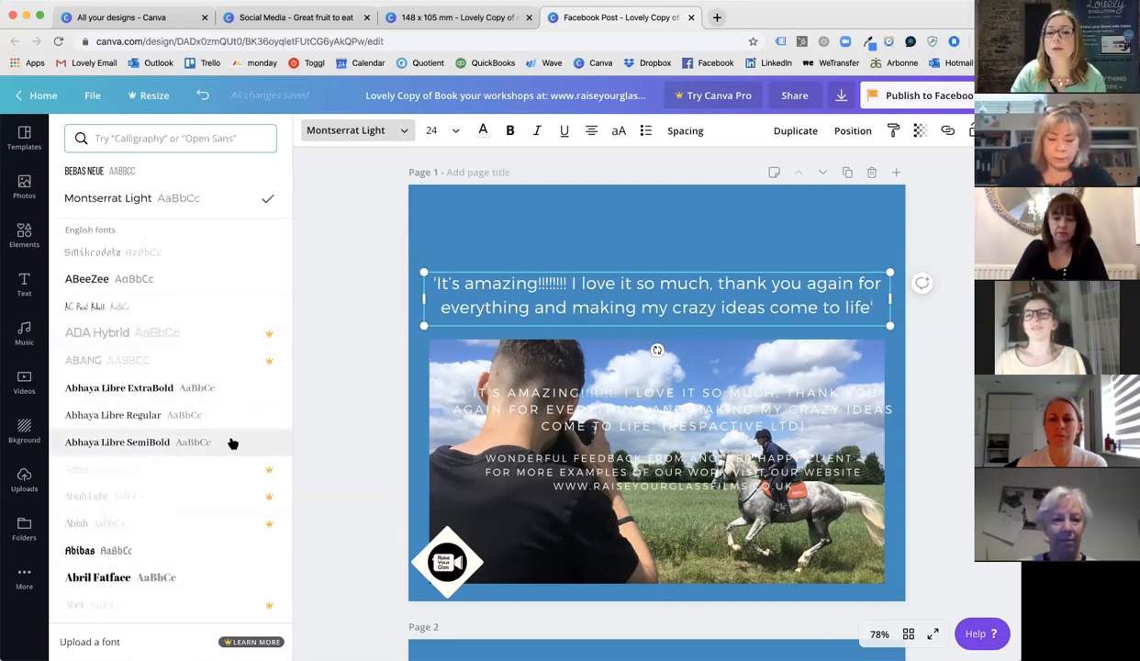
{"action": "left_click", "coordinate": [427, 268]}
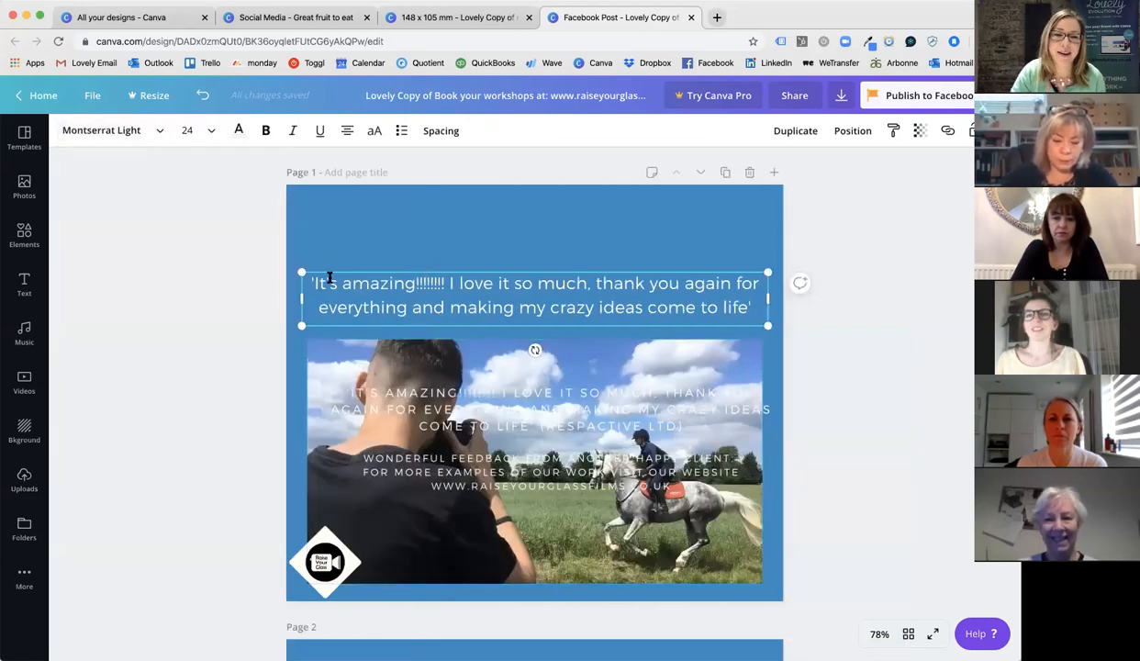
Format the whole client quote as bold italic
{"action": "left_click_drag", "start_coordinate": [309, 281], "coordinate": [754, 309]}
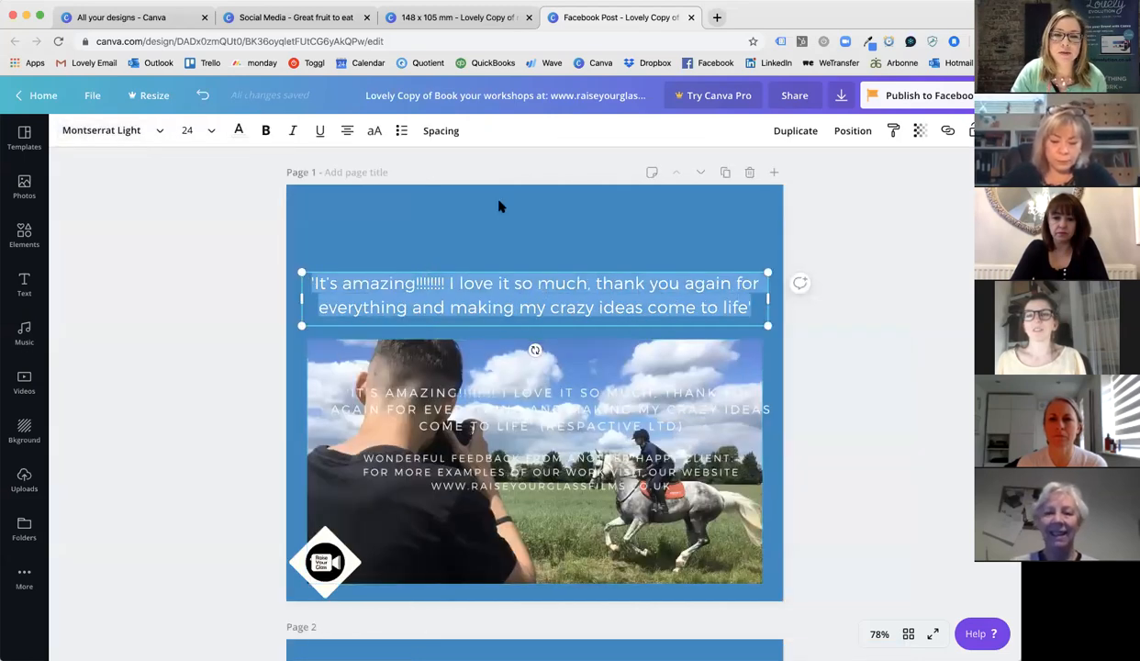
{"action": "left_click", "coordinate": [293, 130]}
{"action": "left_click", "coordinate": [264, 132]}
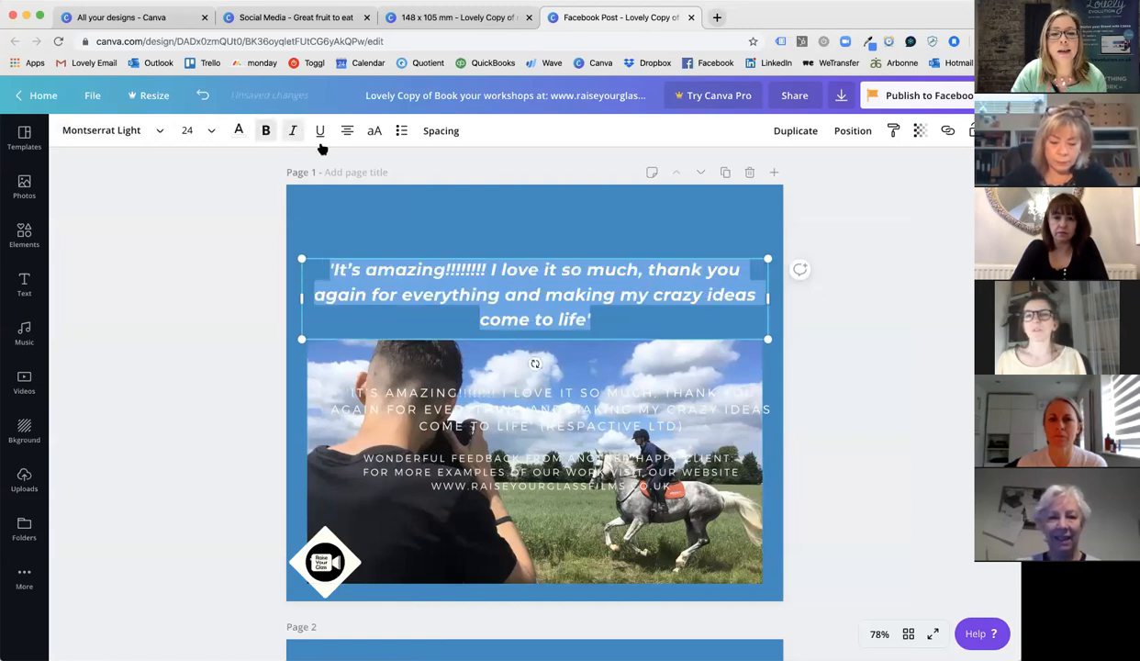
{"action": "left_click", "coordinate": [656, 293]}
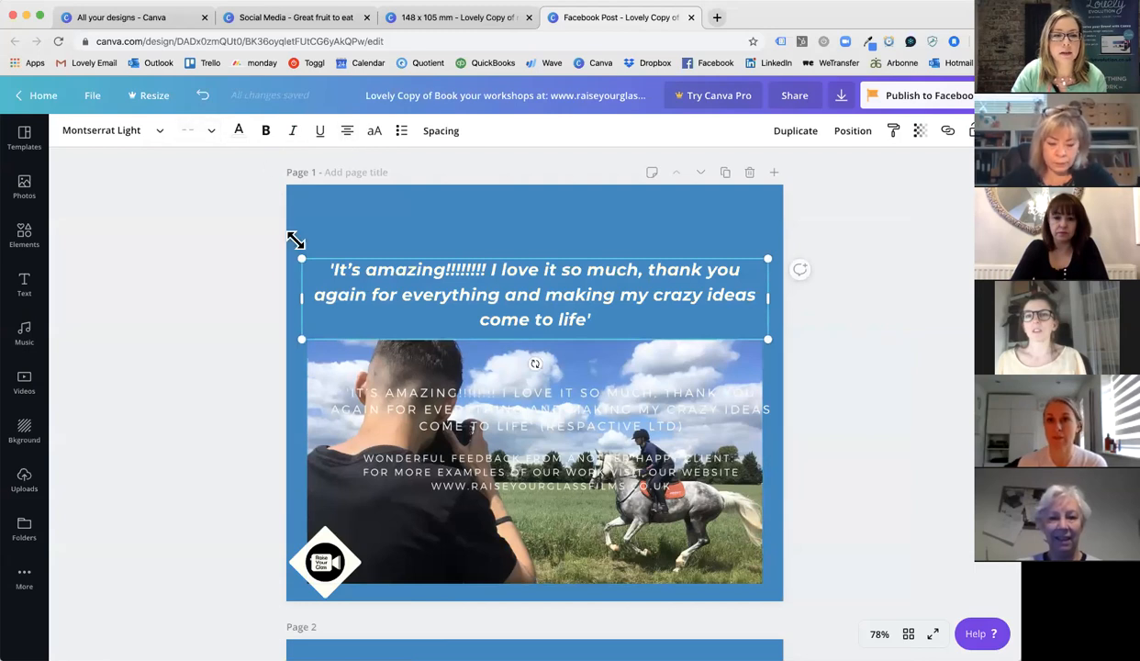
Enlarge the client quote, match its text box to the photo's width, and place it near the head of page 1
{"action": "left_click_drag", "start_coordinate": [299, 256], "coordinate": [217, 241]}
{"action": "left_click_drag", "start_coordinate": [216, 282], "coordinate": [278, 195]}
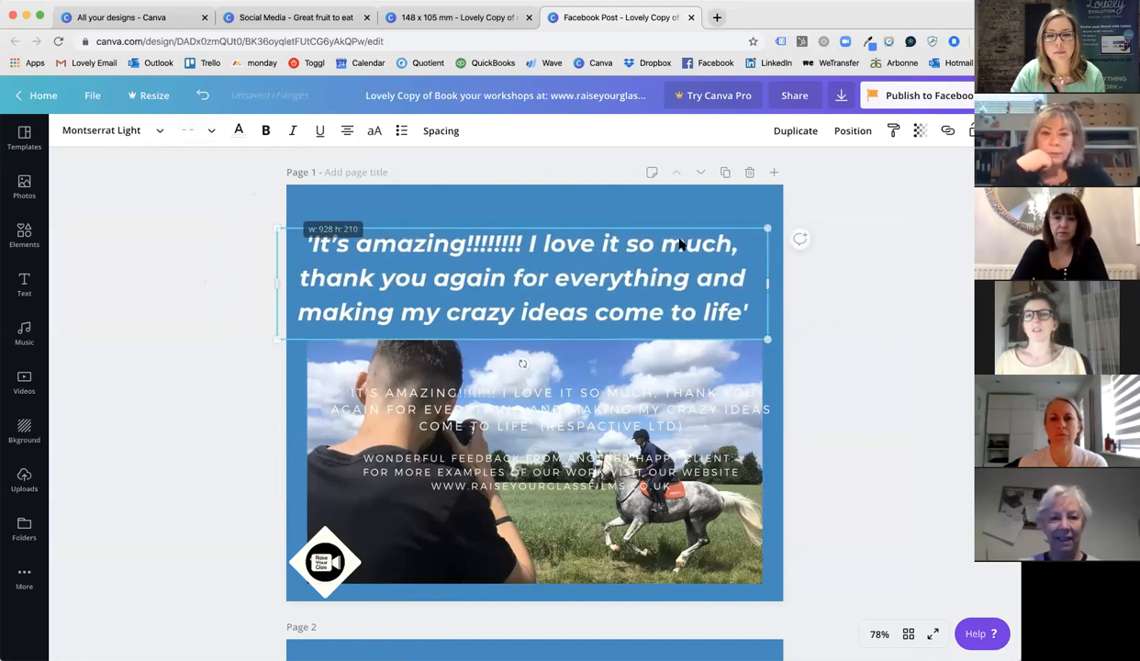
{"action": "left_click_drag", "start_coordinate": [765, 226], "coordinate": [896, 148]}
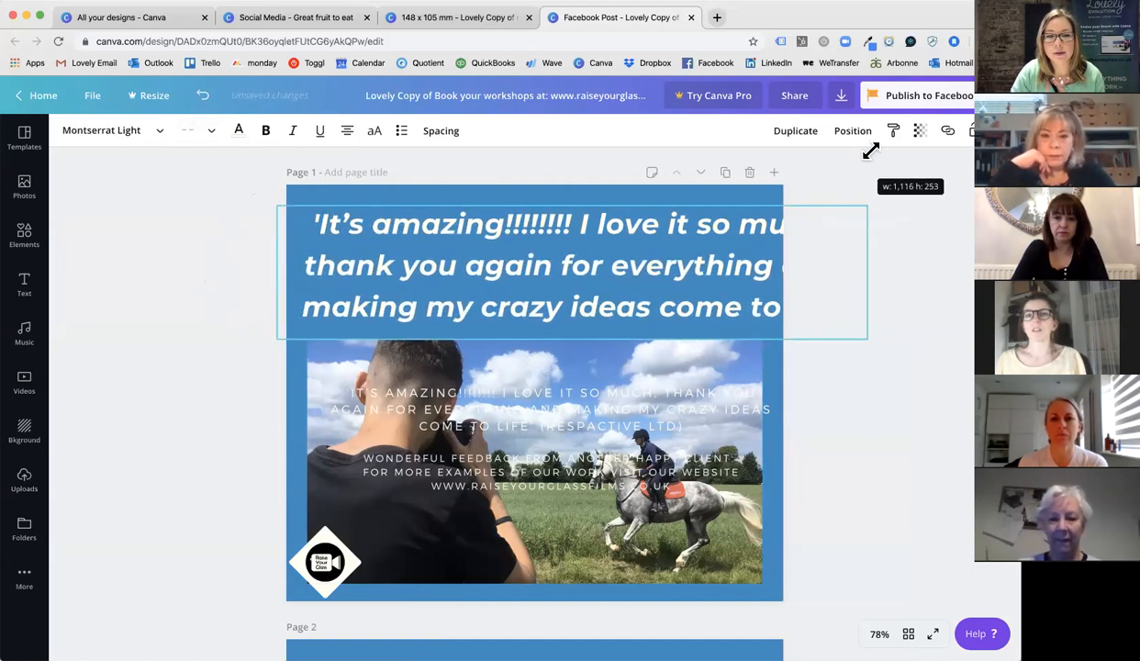
{"action": "left_click_drag", "start_coordinate": [887, 261], "coordinate": [742, 262]}
{"action": "left_click_drag", "start_coordinate": [278, 269], "coordinate": [315, 269]}
{"action": "mouse_move", "coordinate": [530, 198]}
{"action": "left_mouse_down"}
{"action": "mouse_move", "coordinate": [541, 224]}
{"action": "mouse_move", "coordinate": [546, 215]}
{"action": "left_mouse_up"}
{"action": "left_click_drag", "start_coordinate": [746, 285], "coordinate": [762, 283]}
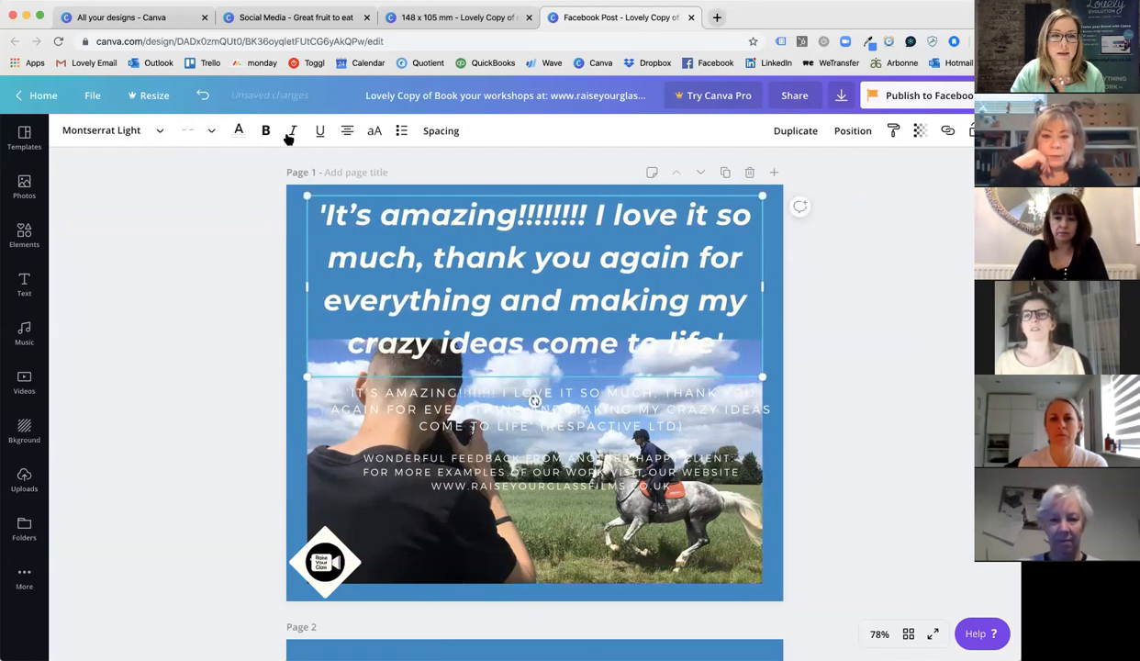
Set the whole client quote to font size 36 and insert a line break before "crazy"
{"action": "double_click", "coordinate": [414, 276]}
{"action": "left_click", "coordinate": [211, 130]}
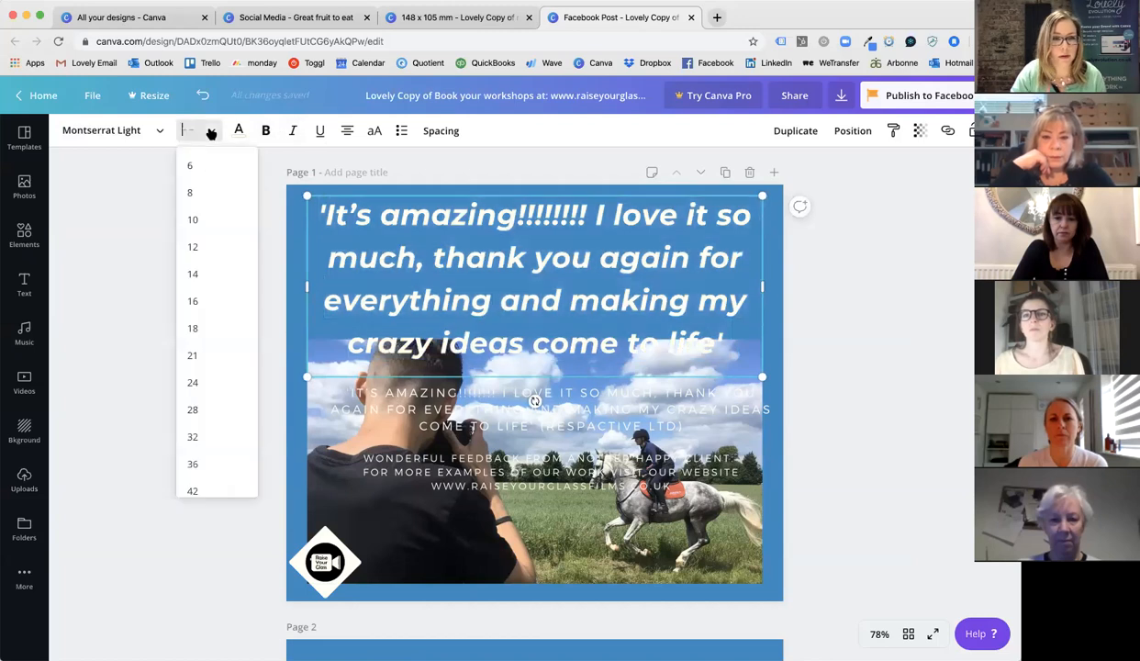
{"action": "double_click", "coordinate": [392, 291]}
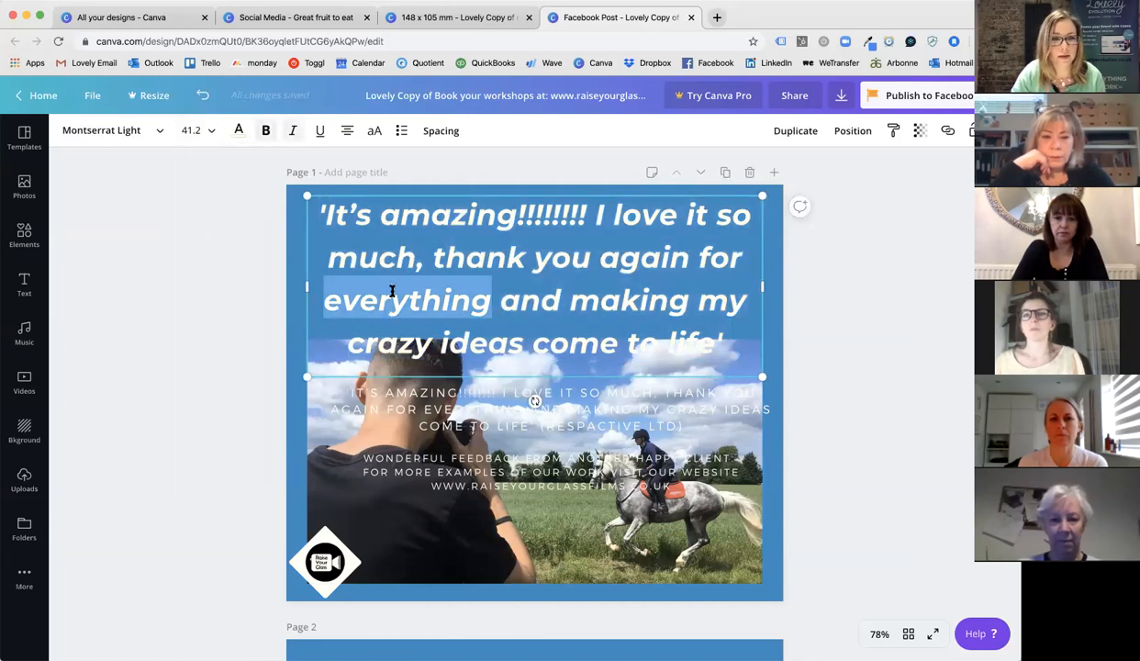
{"action": "left_click_drag", "start_coordinate": [316, 215], "coordinate": [727, 347]}
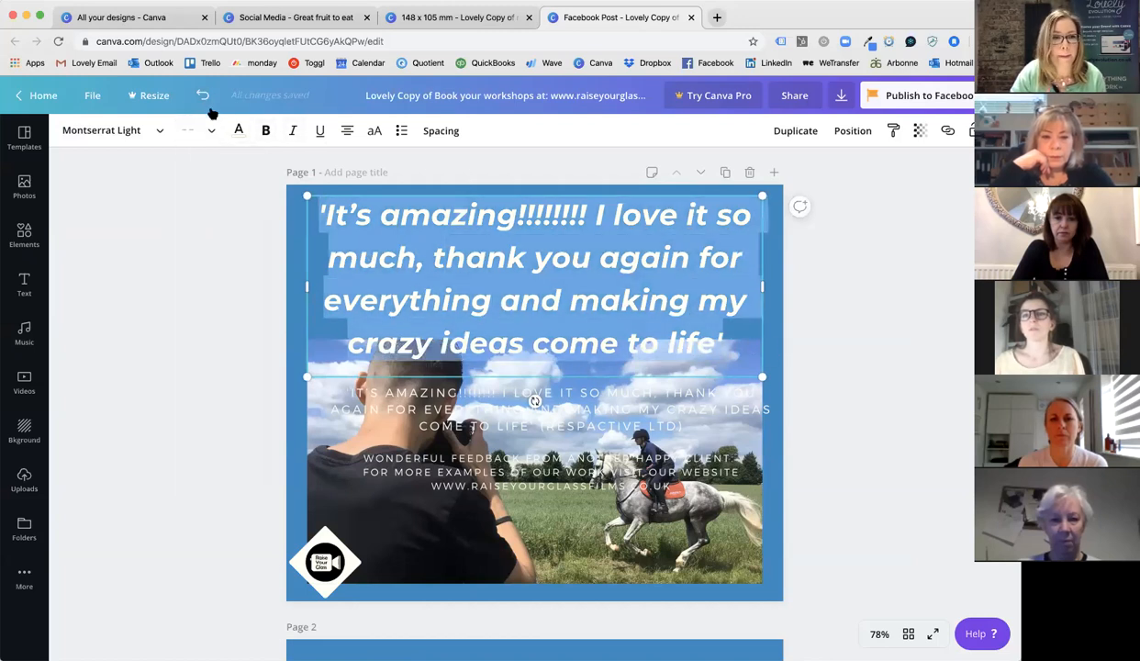
{"action": "left_click", "coordinate": [211, 129]}
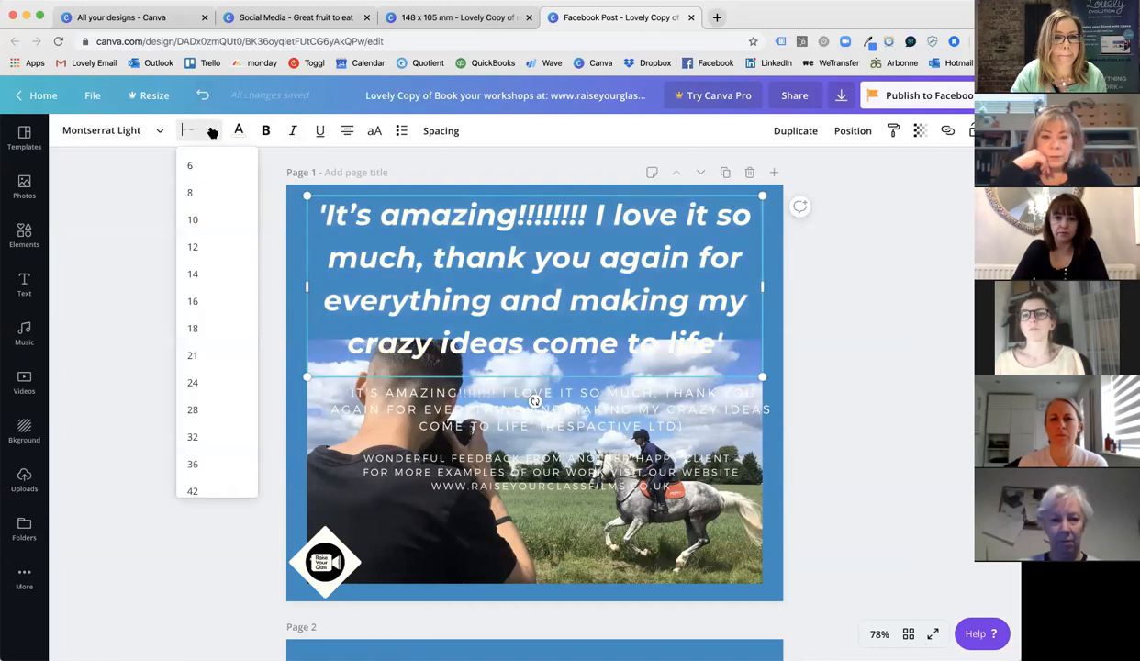
{"action": "left_click", "coordinate": [194, 464]}
{"action": "left_click", "coordinate": [688, 291]}
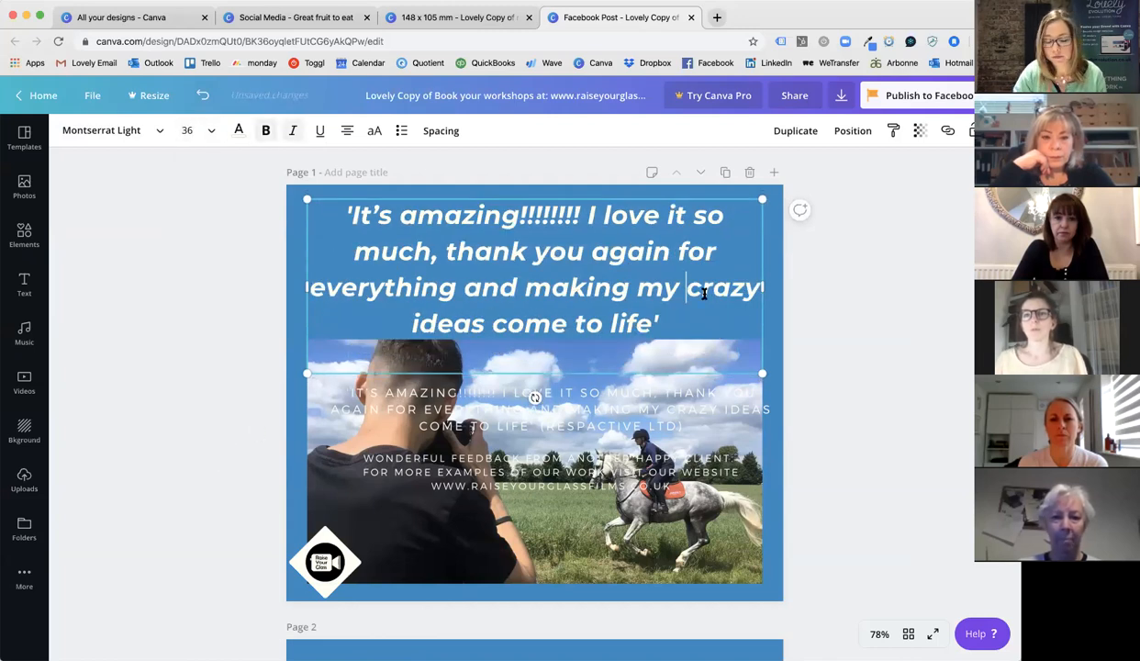
{"action": "key", "text": "Return"}
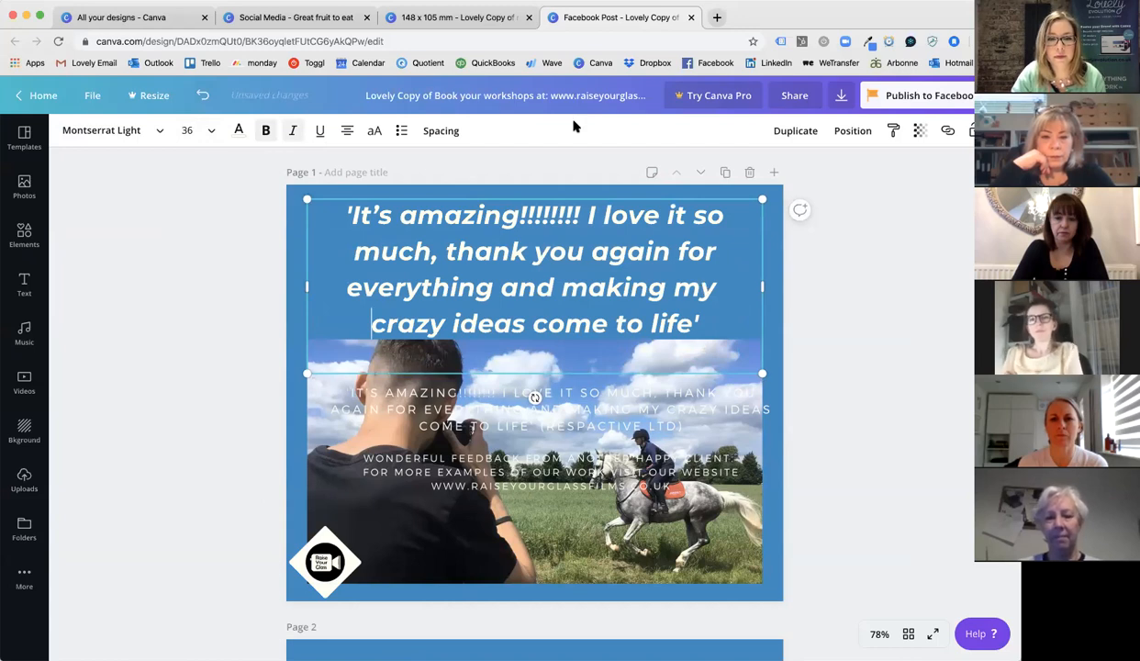
Replace the single quotation marks at the beginning and end of the client quote with double quotation marks
{"action": "left_click", "coordinate": [532, 250]}
{"action": "left_click_drag", "start_coordinate": [347, 204], "coordinate": [353, 203]}
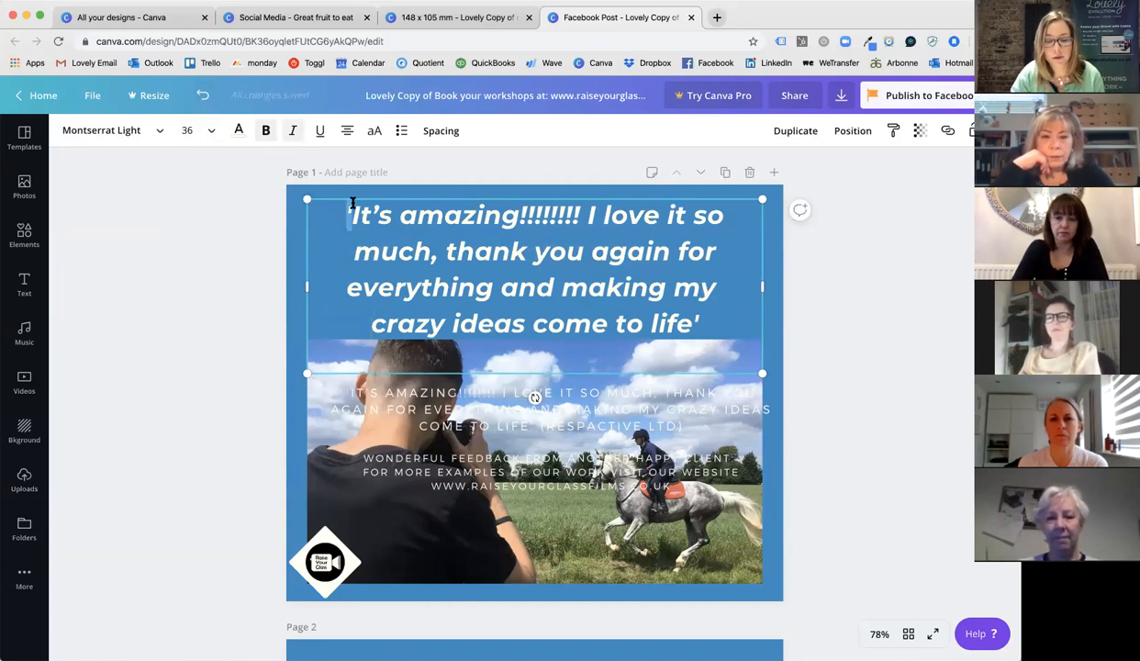
{"action": "type", "text": "\""}
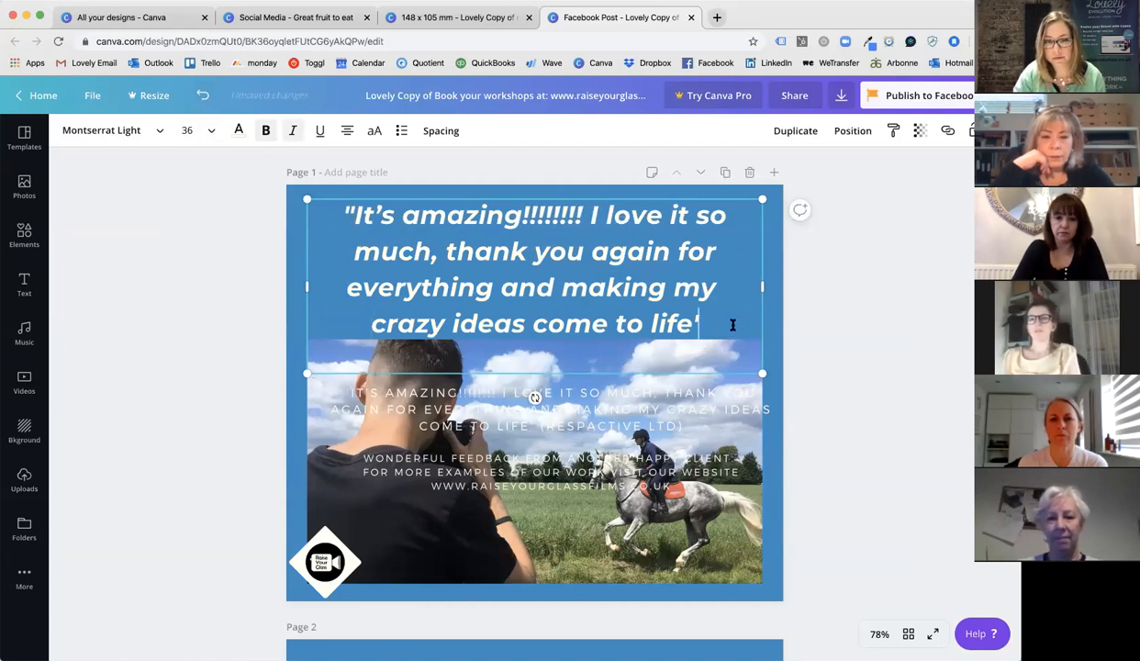
{"action": "key", "text": "BackSpace"}
{"action": "type", "text": "\""}
{"action": "left_click", "coordinate": [603, 402]}
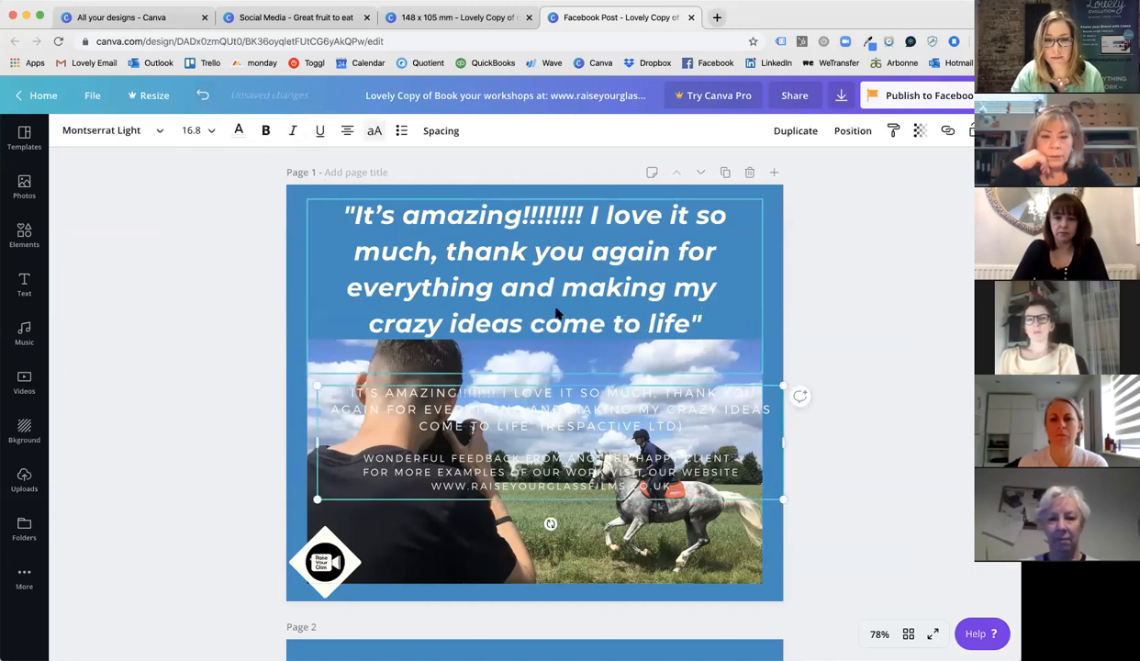
Enlarge the Raise Your Glass logo at the photo's lower-left corner to about twice its width
{"action": "left_click", "coordinate": [535, 381]}
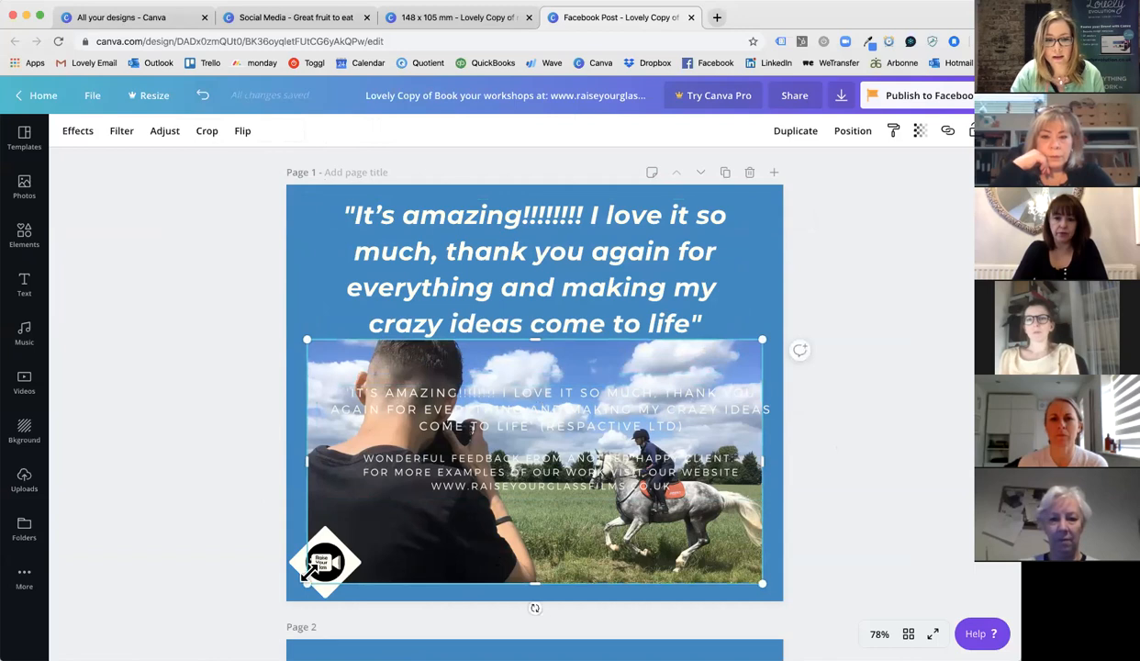
{"action": "left_click", "coordinate": [326, 555]}
{"action": "mouse_move", "coordinate": [365, 524]}
{"action": "left_mouse_down"}
{"action": "mouse_move", "coordinate": [437, 474]}
{"action": "mouse_move", "coordinate": [445, 451]}
{"action": "mouse_move", "coordinate": [360, 538]}
{"action": "left_mouse_up"}
{"action": "left_click", "coordinate": [519, 457]}
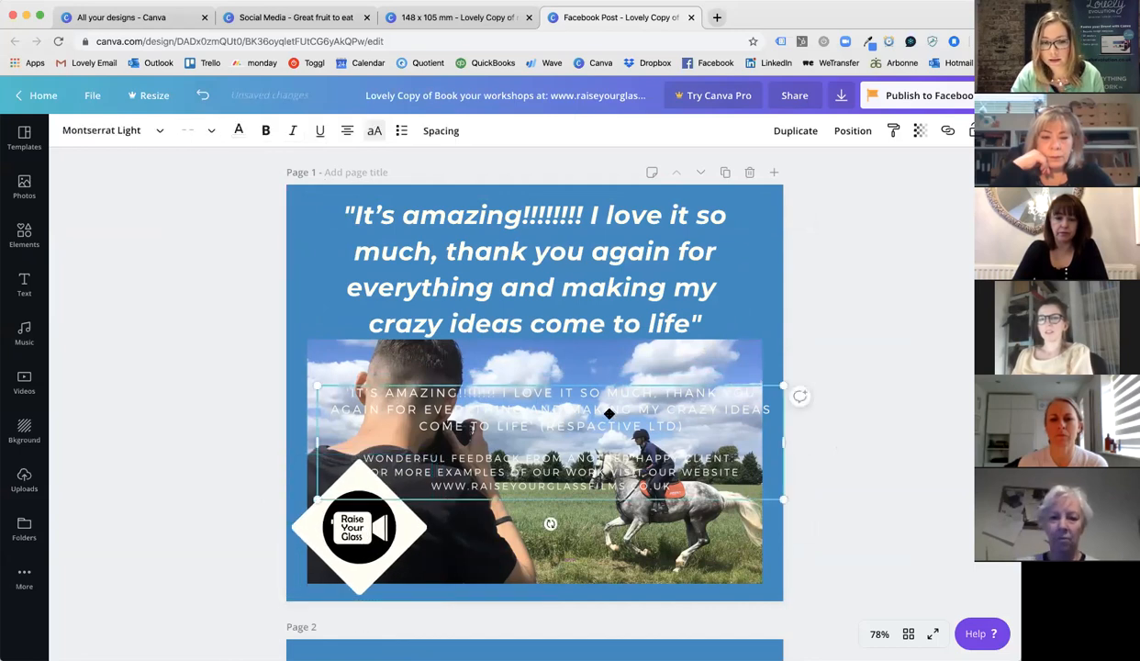
{"action": "left_click_drag", "start_coordinate": [609, 414], "coordinate": [590, 414]}
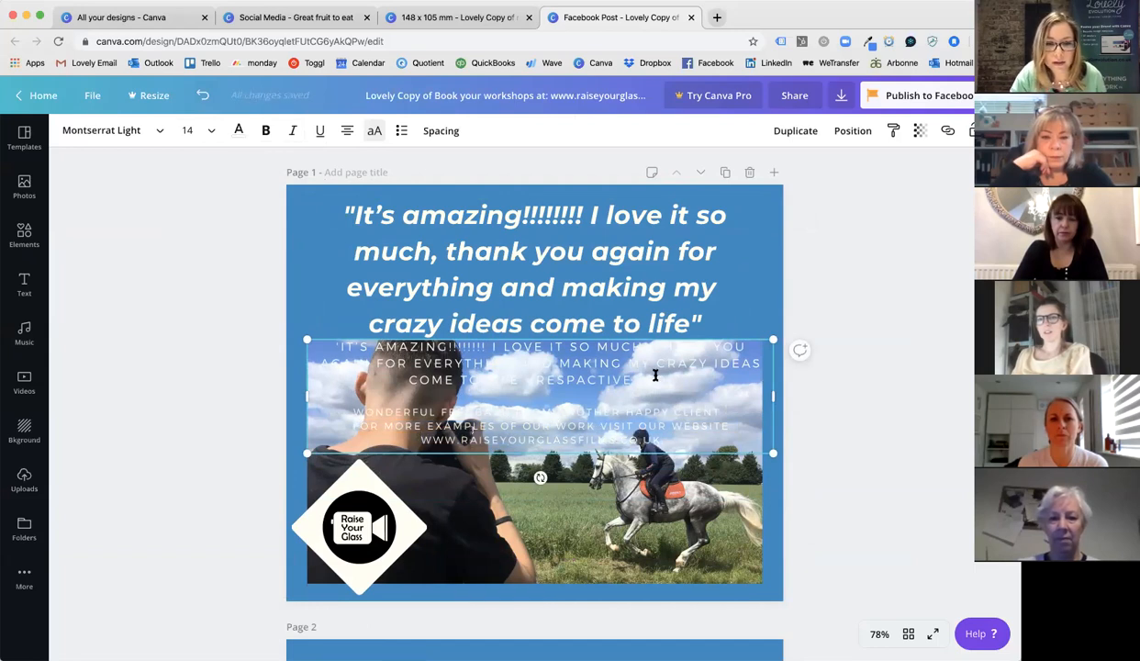
{"action": "left_click_drag", "start_coordinate": [705, 380], "coordinate": [583, 379]}
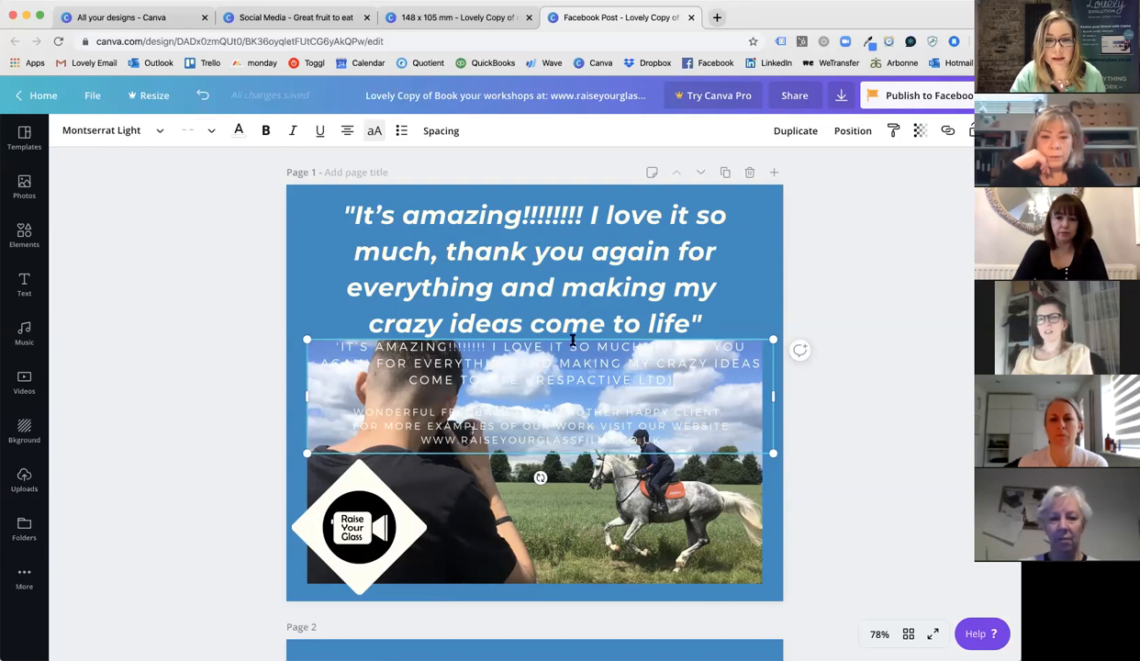
{"action": "left_click", "coordinate": [571, 340]}
{"action": "key", "text": "super+d"}
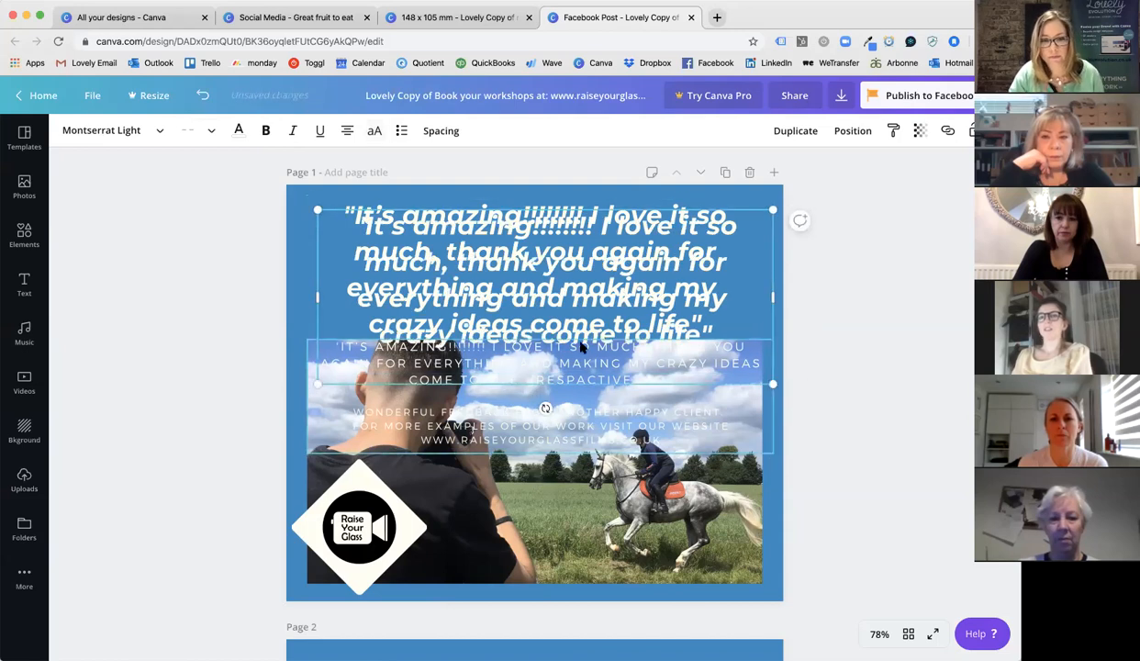
{"action": "key", "text": "Delete"}
Move the small testimonial text box lower on page 1 and delete the photo behind it
{"action": "left_click_drag", "start_coordinate": [634, 392], "coordinate": [656, 445]}
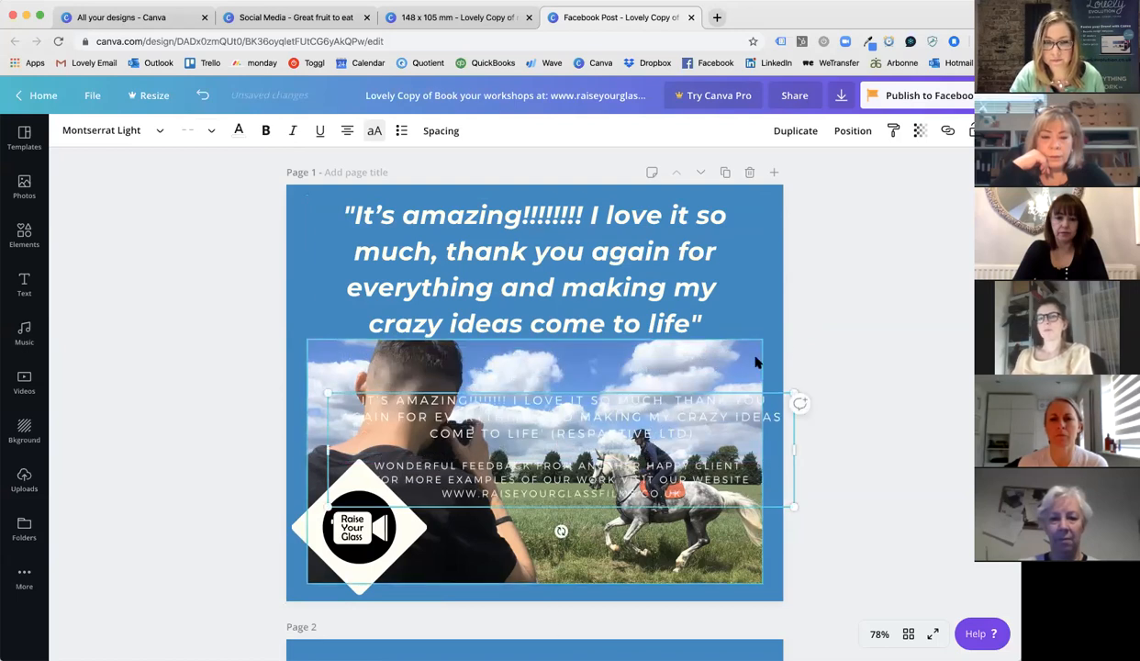
{"action": "left_click", "coordinate": [313, 380]}
{"action": "key", "text": "Delete"}
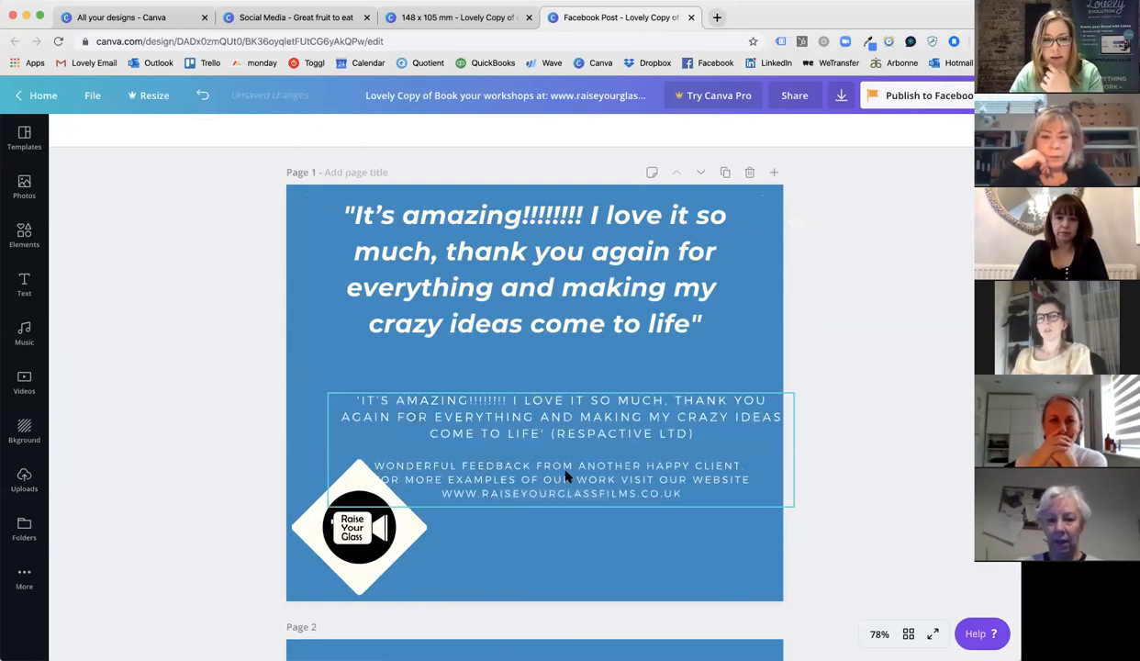
Delete the repeated quote before "(Respactive Ltd)" in the small text box and place the box directly beneath the large quote
{"action": "left_click", "coordinate": [473, 407]}
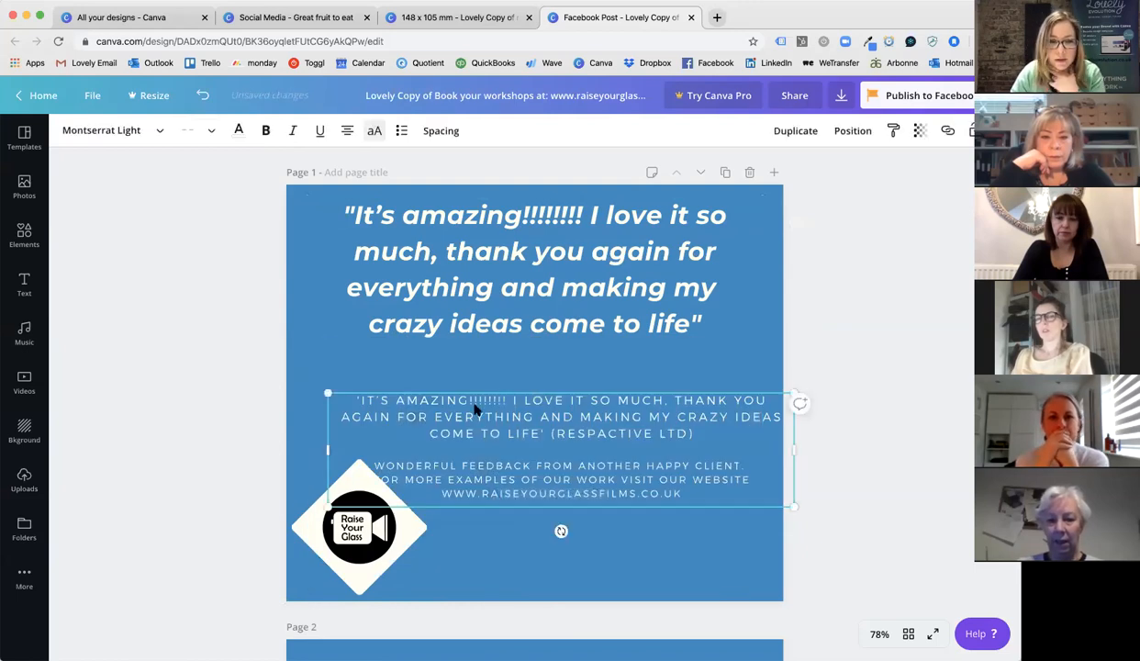
{"action": "left_click", "coordinate": [547, 432]}
{"action": "left_click", "coordinate": [547, 434]}
{"action": "left_click_drag", "start_coordinate": [547, 433], "coordinate": [329, 396]}
{"action": "key", "text": "BackSpace"}
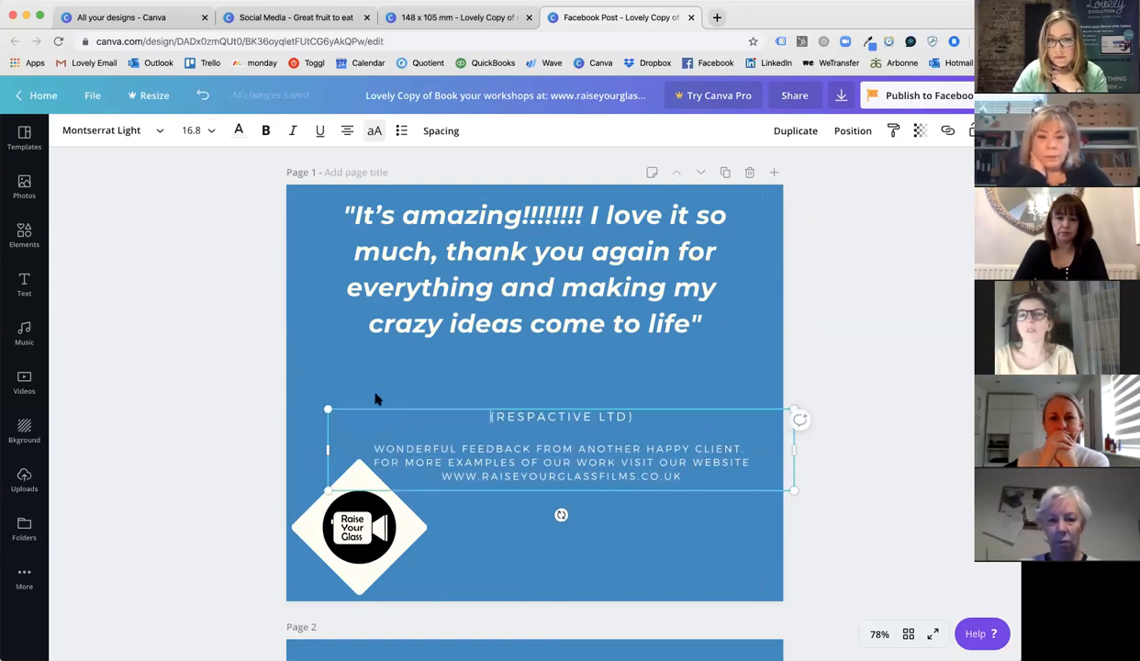
{"action": "left_click_drag", "start_coordinate": [598, 395], "coordinate": [578, 336]}
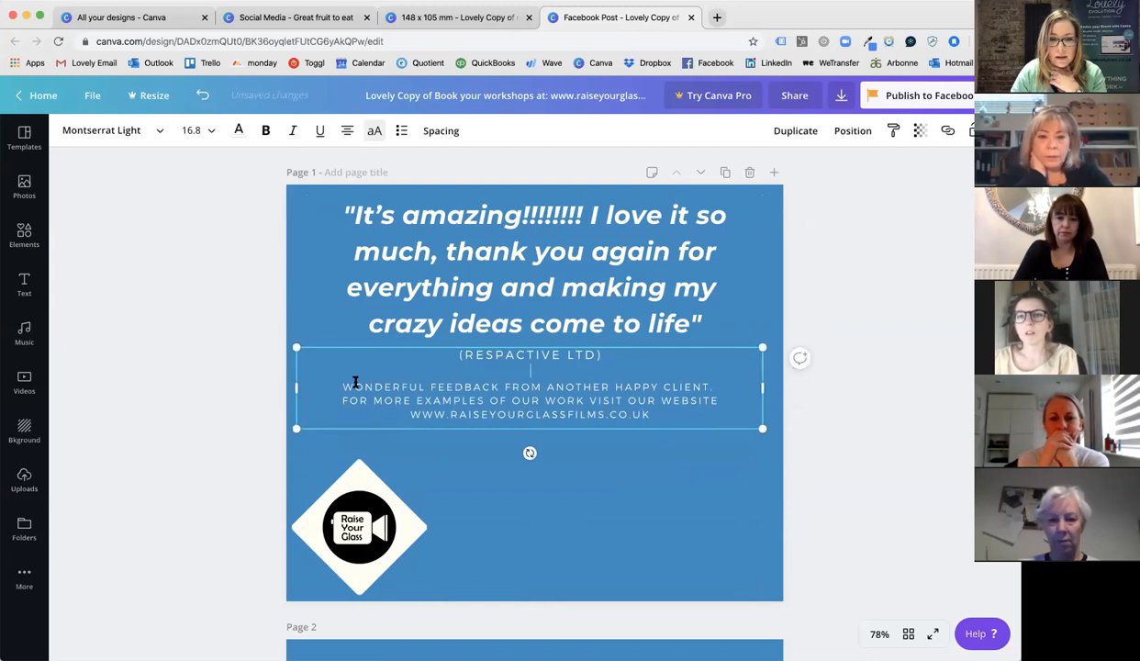
{"action": "left_click_drag", "start_coordinate": [339, 385], "coordinate": [662, 400]}
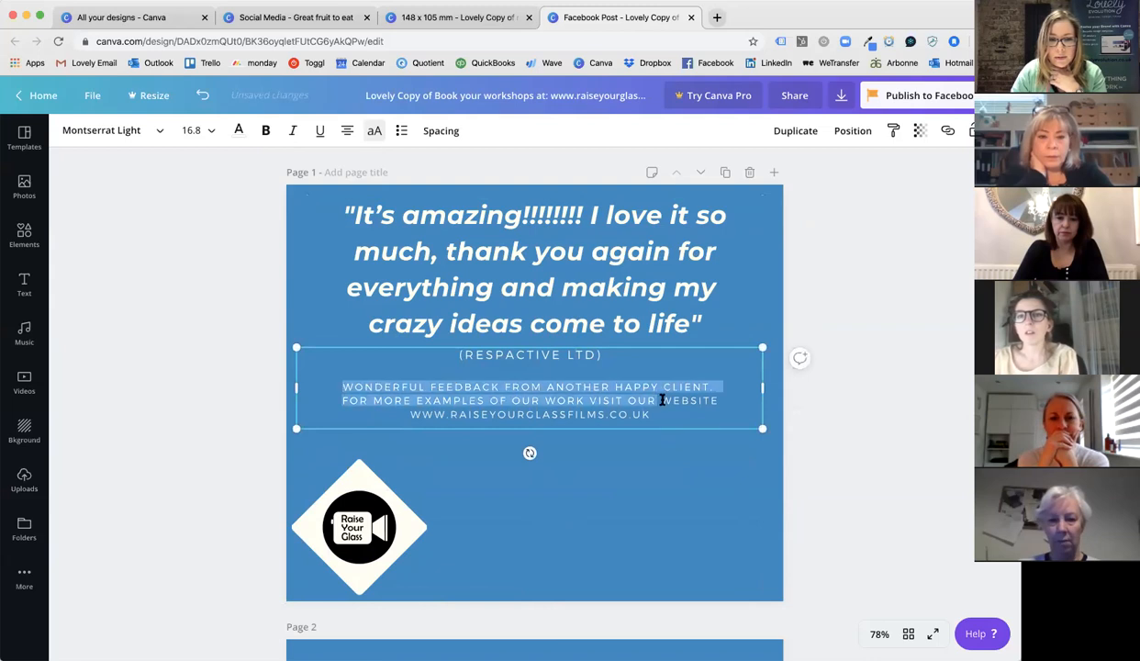
{"action": "left_click", "coordinate": [631, 347]}
{"action": "left_click_drag", "start_coordinate": [631, 348], "coordinate": [655, 432]}
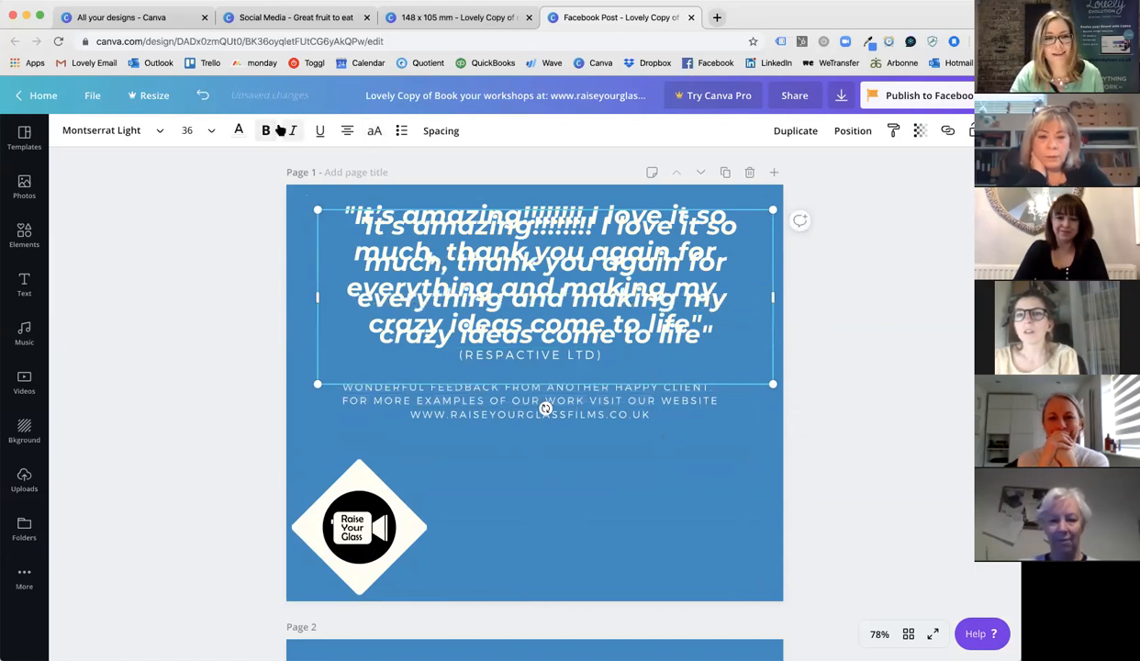
{"action": "left_click", "coordinate": [203, 94]}
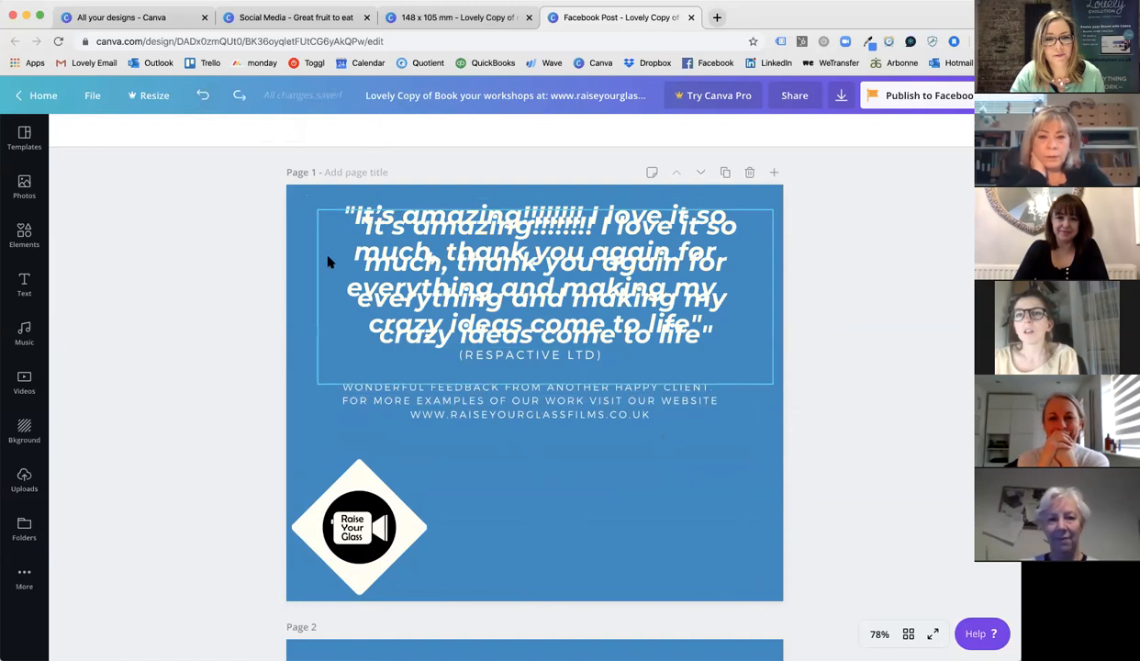
{"action": "left_click", "coordinate": [568, 406]}
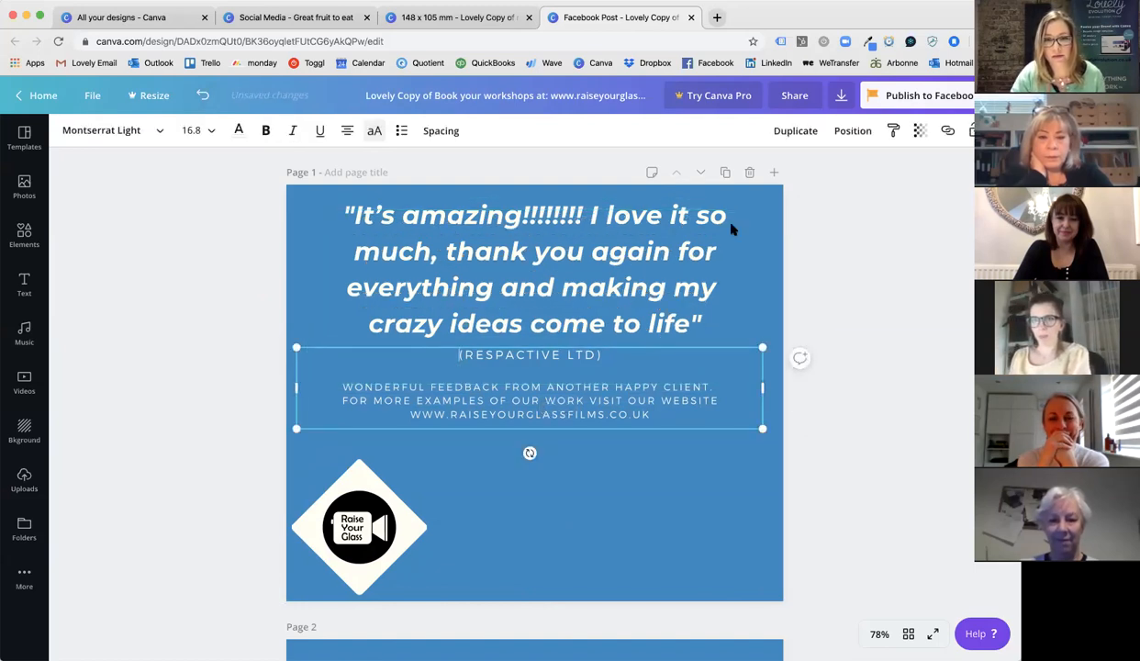
Duplicate the small text box with the copy near the foot of page 1, and trim the original to "Respactive Ltd" without brackets
{"action": "left_click", "coordinate": [806, 134]}
{"action": "left_click_drag", "start_coordinate": [696, 422], "coordinate": [705, 551]}
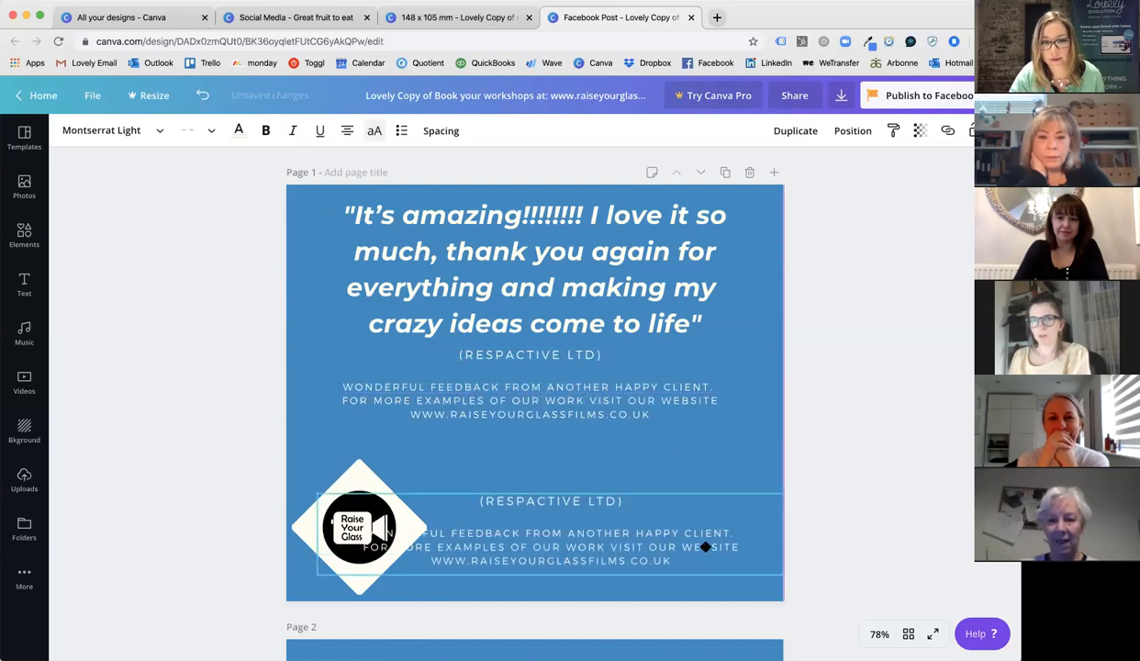
{"action": "left_click", "coordinate": [604, 355]}
{"action": "left_click_drag", "start_coordinate": [814, 439], "coordinate": [819, 454]}
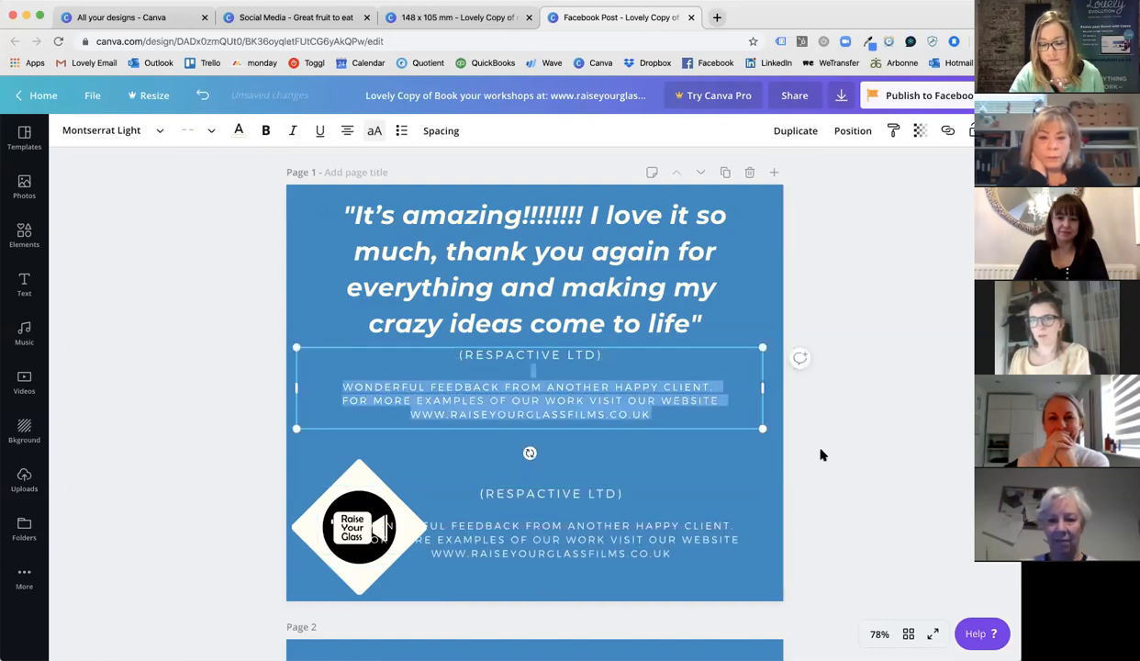
{"action": "key", "text": "BackSpace"}
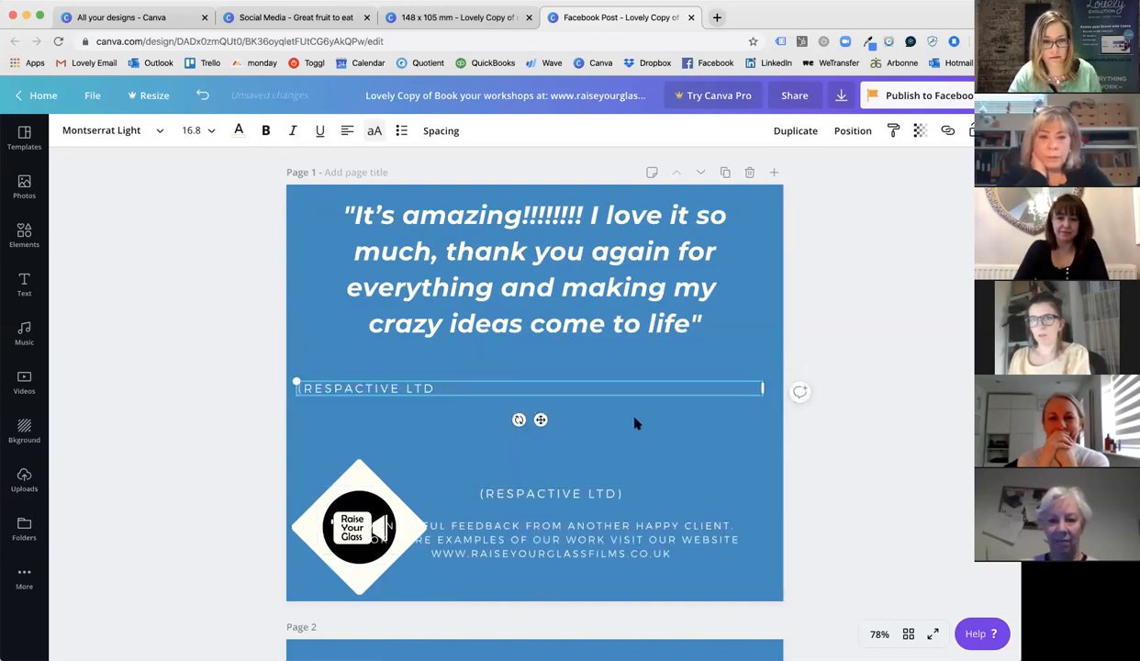
{"action": "key", "text": "BackSpace"}
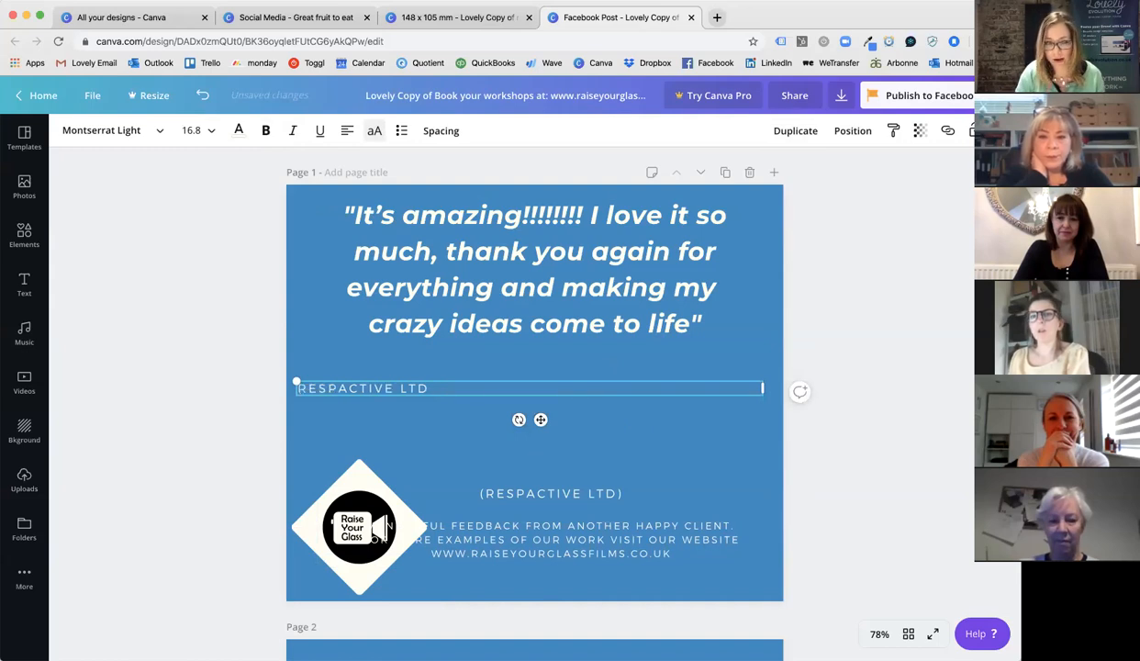
Centre-align the "Respactive Ltd" line and move it up directly beneath the client quote
{"action": "left_click", "coordinate": [347, 130]}
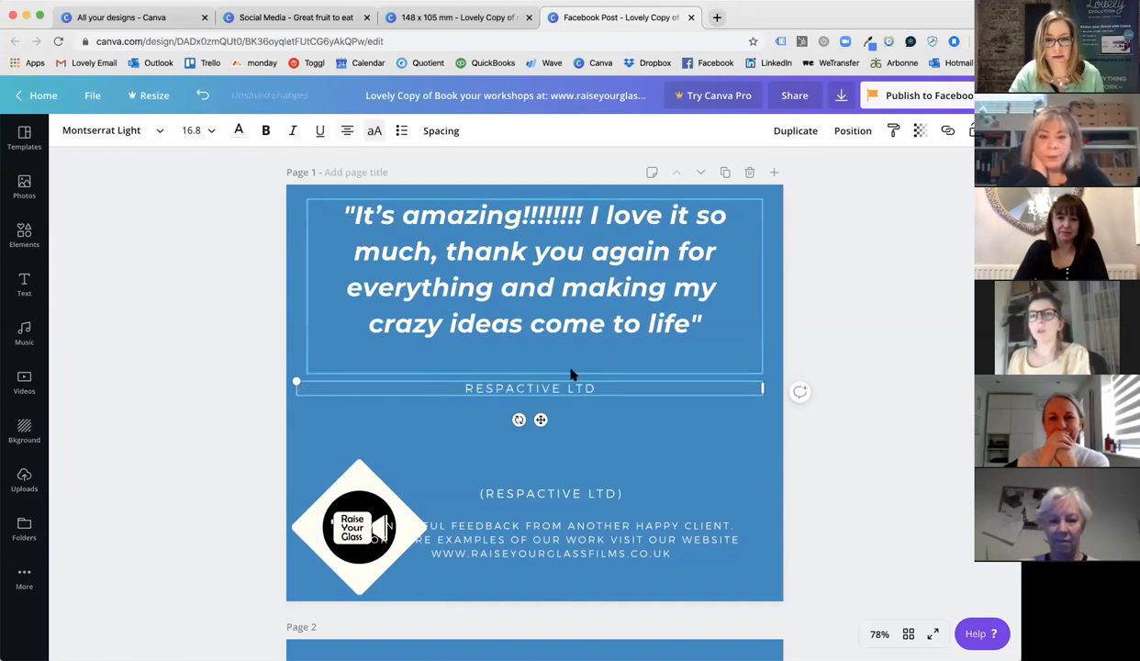
{"action": "left_click_drag", "start_coordinate": [567, 382], "coordinate": [570, 346]}
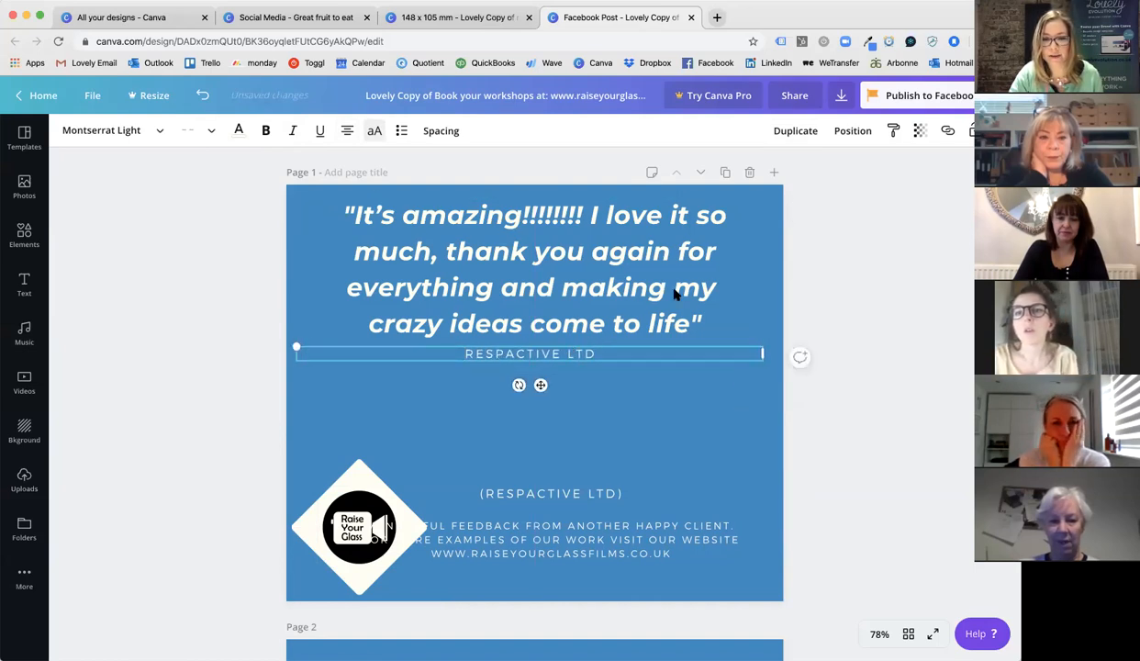
{"action": "left_click", "coordinate": [569, 335]}
{"action": "left_click", "coordinate": [808, 414]}
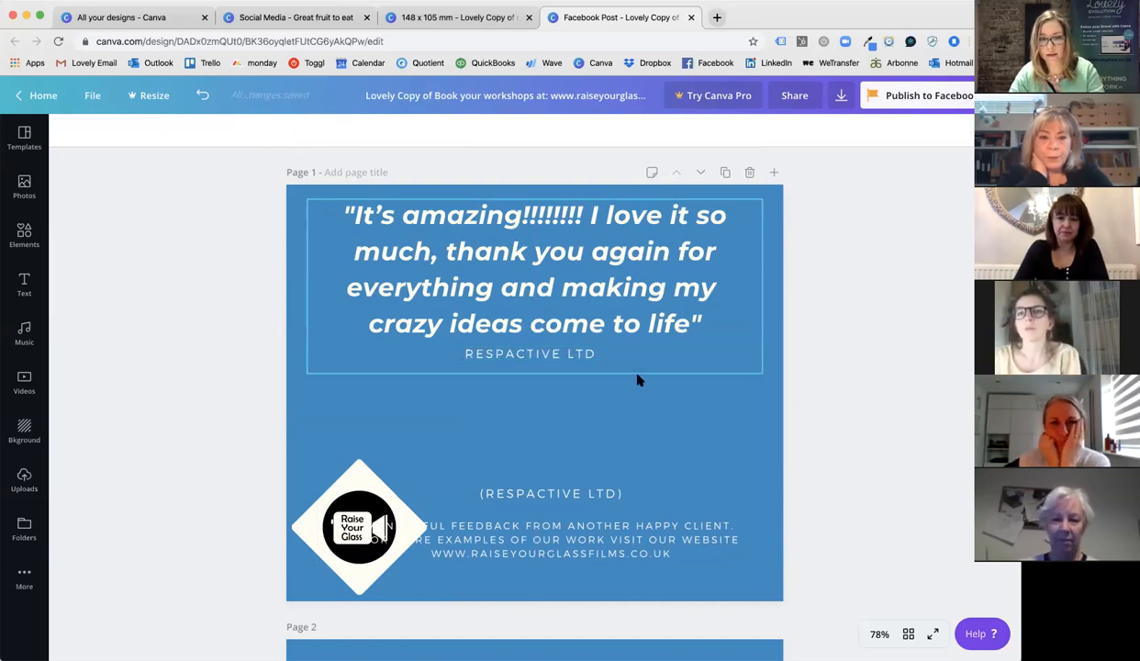
Move the duplicated text box up below the client name and delete its "(Respactive Ltd)" line
{"action": "left_click_drag", "start_coordinate": [606, 522], "coordinate": [586, 406]}
{"action": "double_click", "coordinate": [491, 382]}
{"action": "left_click_drag", "start_coordinate": [470, 381], "coordinate": [668, 394]}
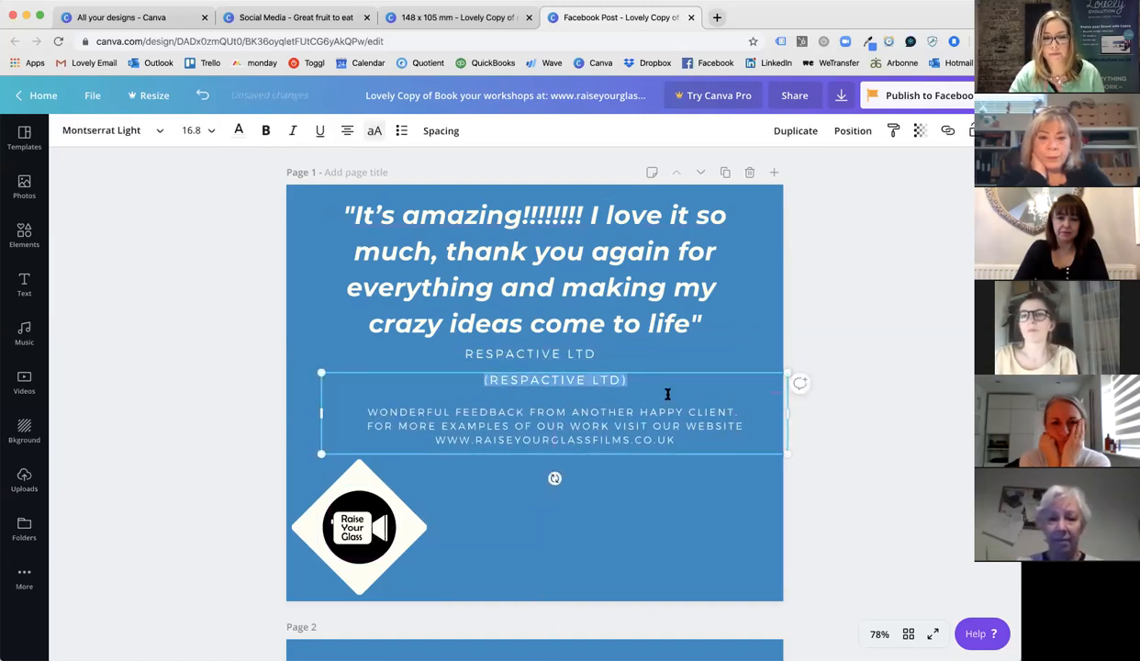
{"action": "key", "text": "BackSpace"}
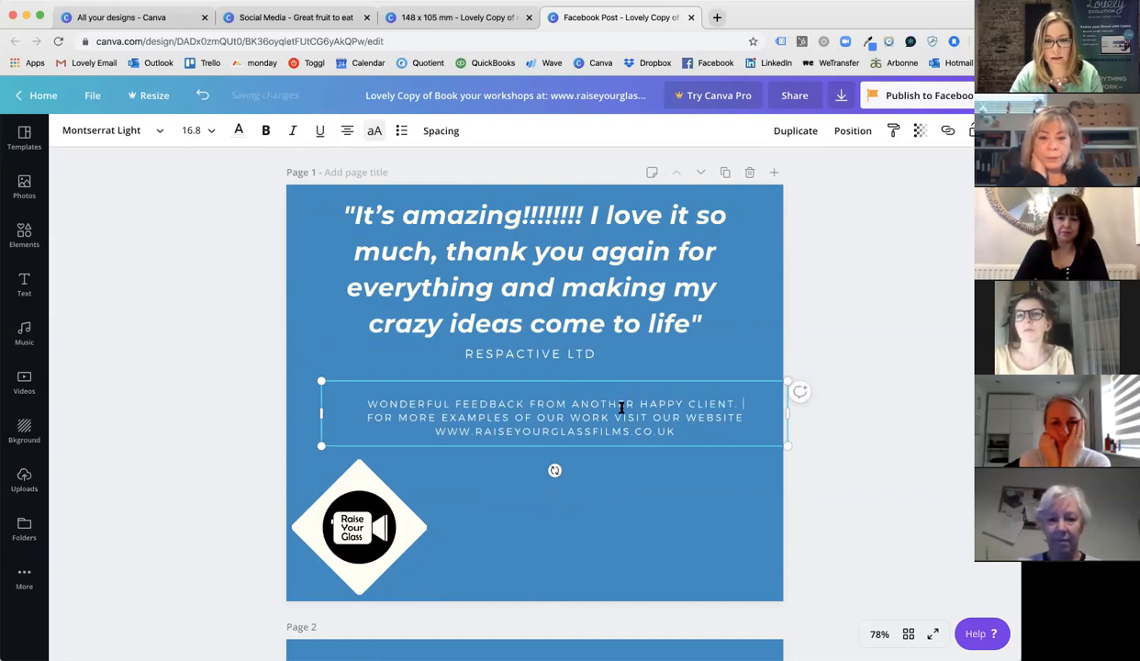
Delete "Wonderful feedback from another happy client." and "For more examples of our work", leaving only the website invitation
{"action": "left_click_drag", "start_coordinate": [364, 402], "coordinate": [686, 405]}
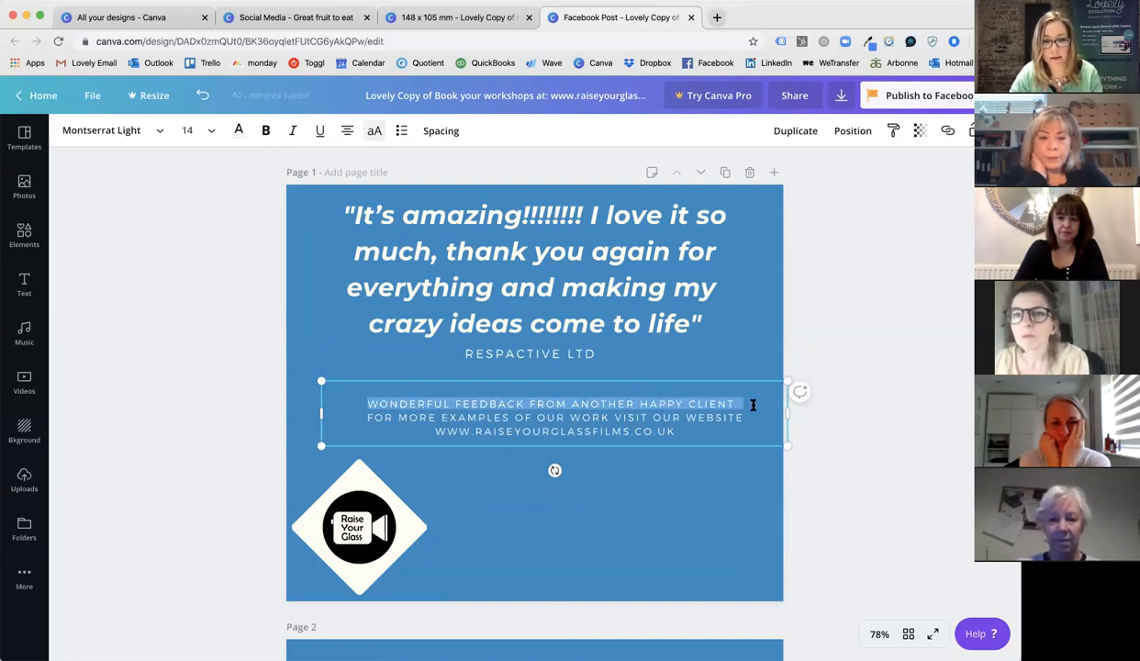
{"action": "key", "text": "BackSpace"}
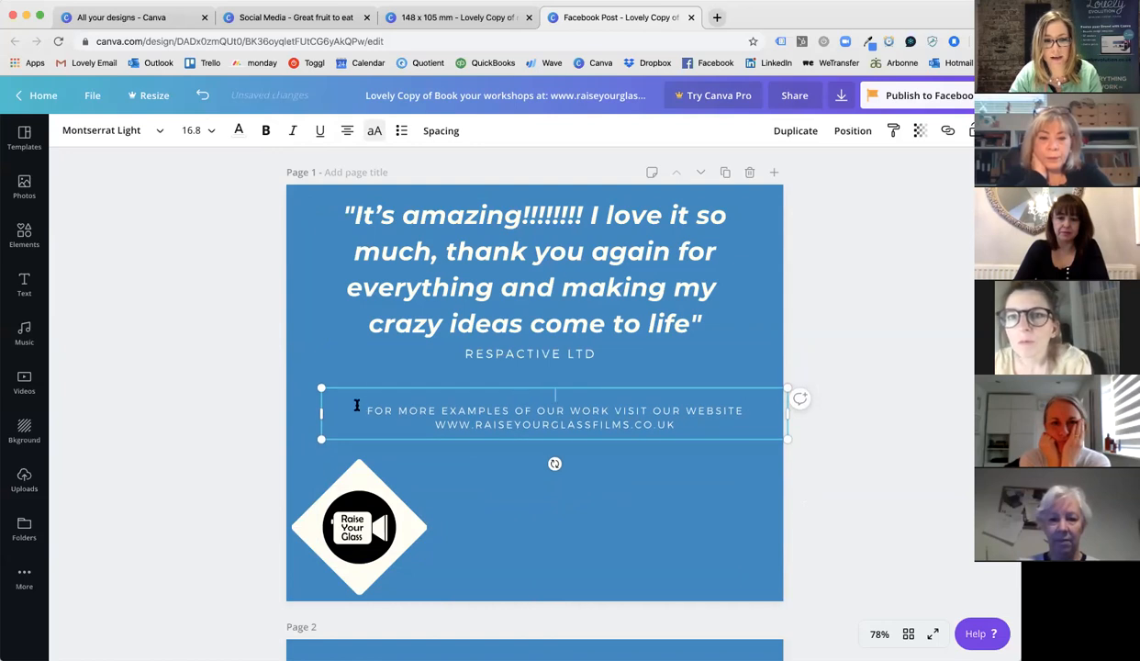
{"action": "key", "text": "BackSpace"}
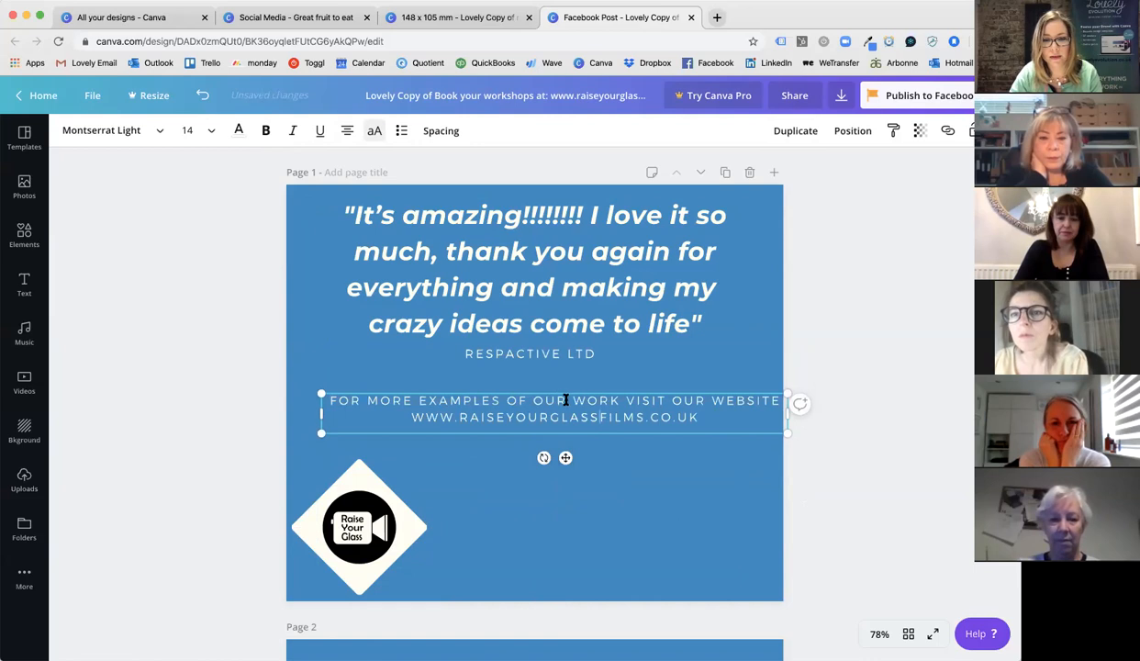
{"action": "left_click_drag", "start_coordinate": [628, 399], "coordinate": [316, 376]}
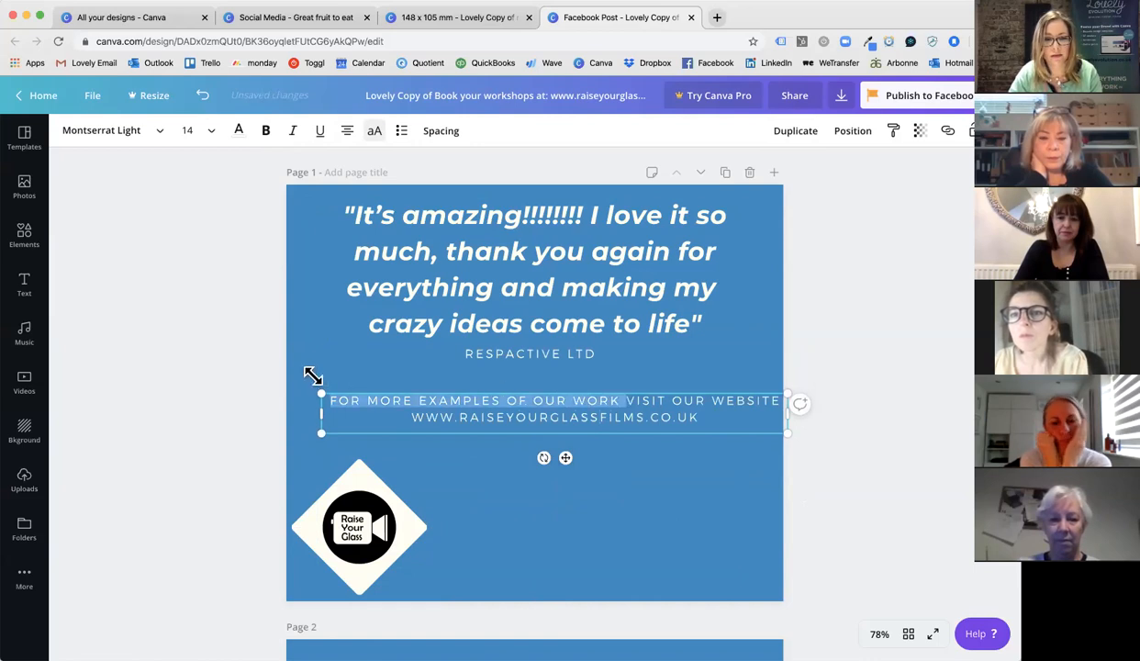
{"action": "key", "text": "BackSpace"}
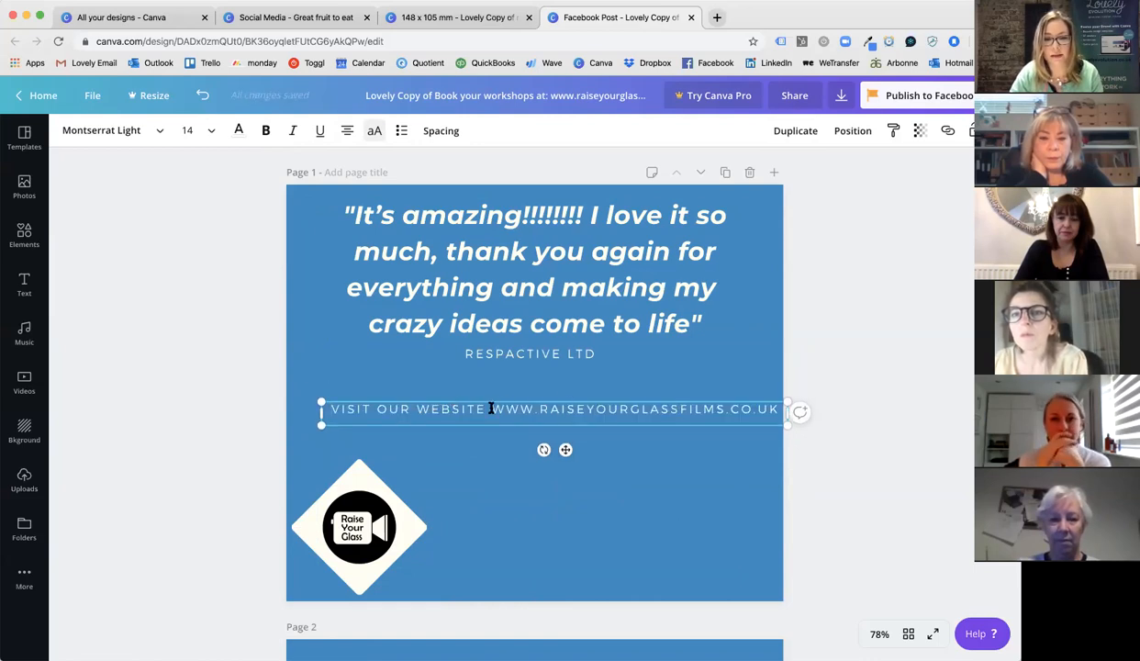
{"action": "triple_click", "coordinate": [462, 408]}
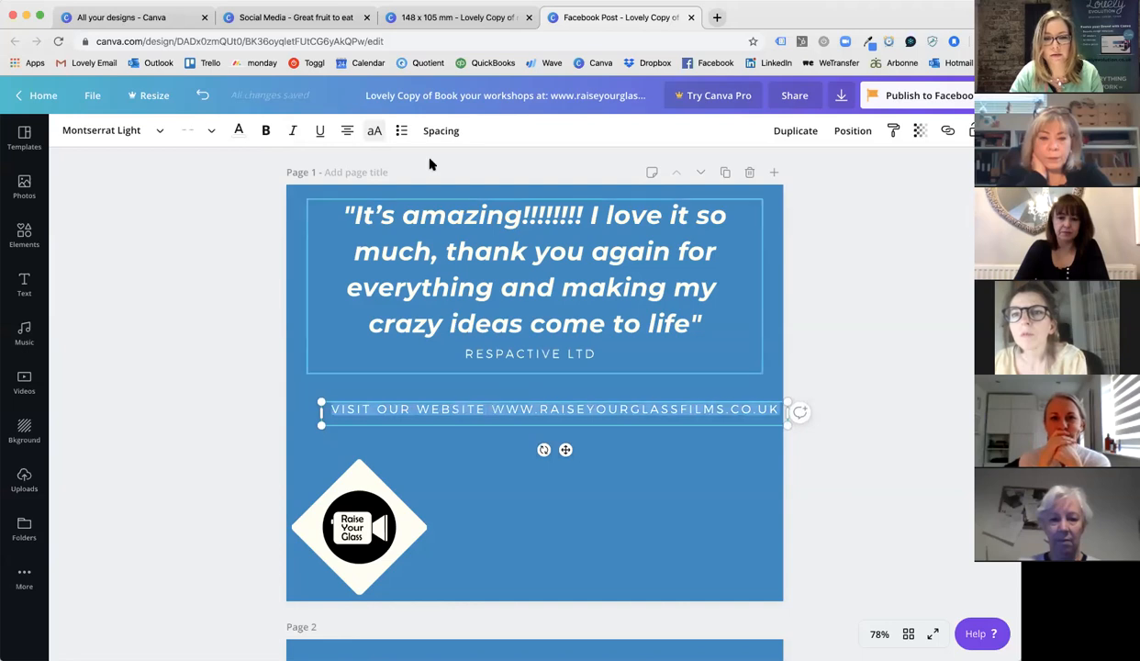
{"action": "left_click", "coordinate": [375, 132]}
{"action": "left_click_drag", "start_coordinate": [504, 410], "coordinate": [668, 411]}
{"action": "left_click", "coordinate": [726, 411]}
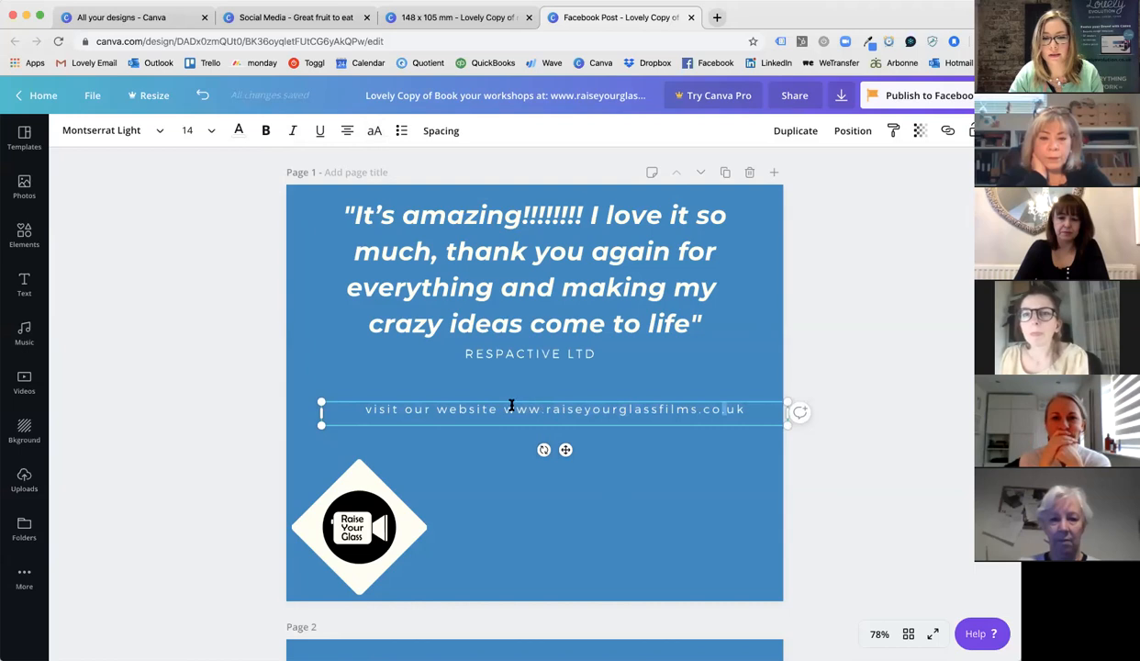
{"action": "left_click", "coordinate": [545, 410]}
{"action": "key", "text": "BackSpace"}
{"action": "key", "text": "BackSpace"}
{"action": "key", "text": "BackSpace"}
{"action": "key", "text": "BackSpace"}
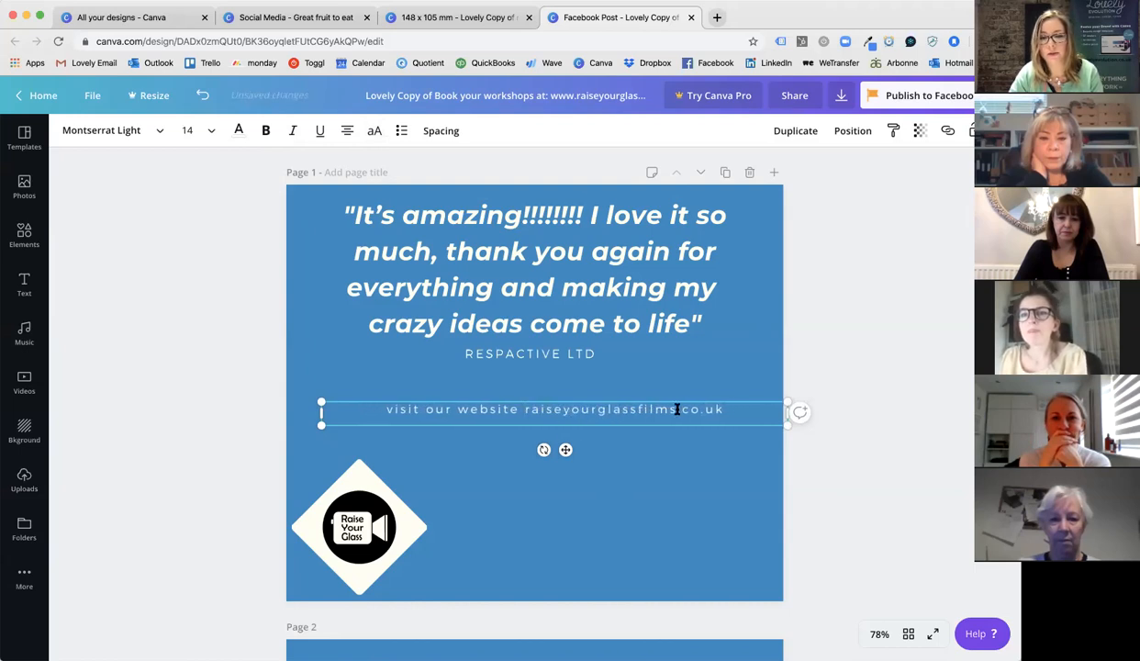
Make "raiseyourglassfilms.co.uk" bold and insert a colon after "website"
{"action": "left_click_drag", "start_coordinate": [732, 407], "coordinate": [525, 410]}
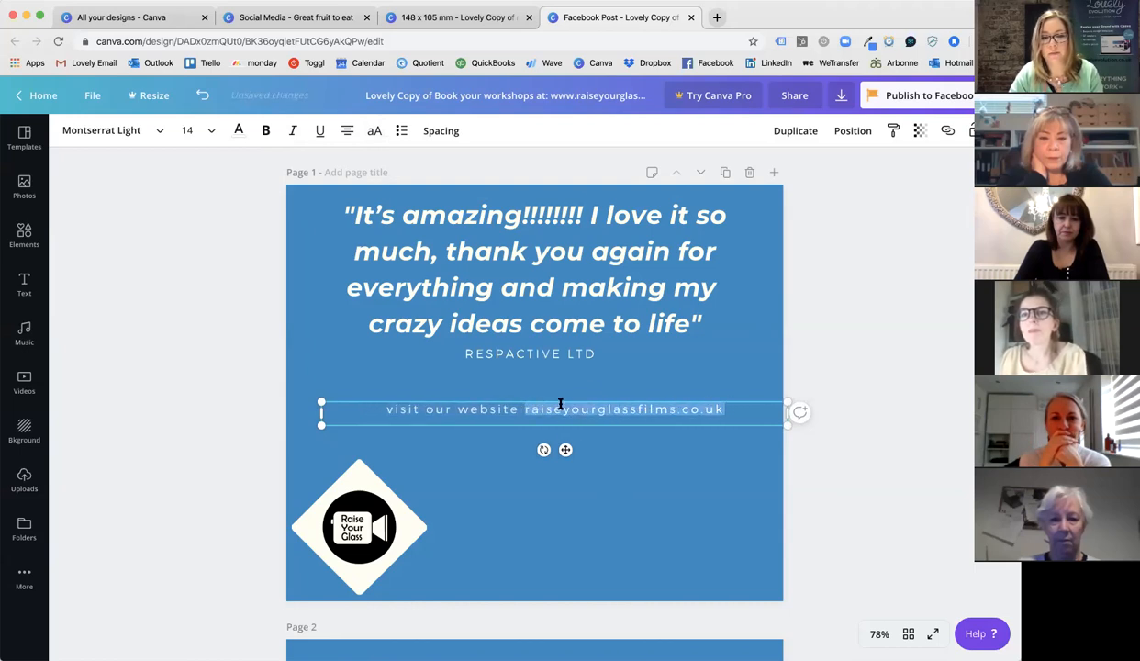
{"action": "left_click", "coordinate": [263, 131]}
{"action": "left_click", "coordinate": [511, 409]}
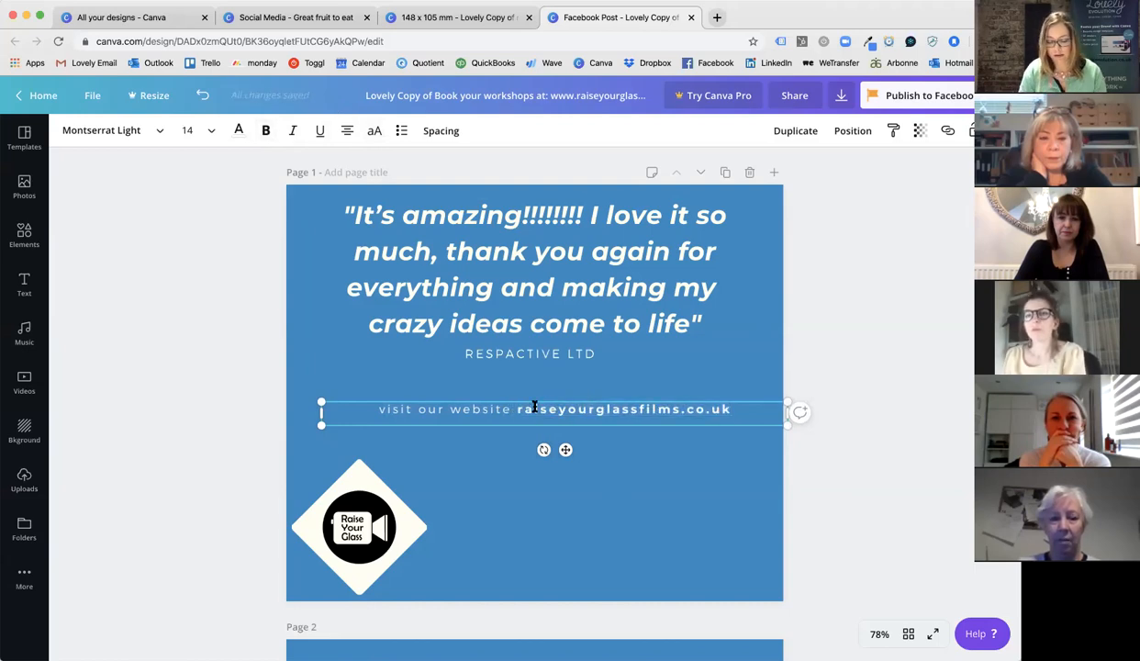
{"action": "type", "text": ":"}
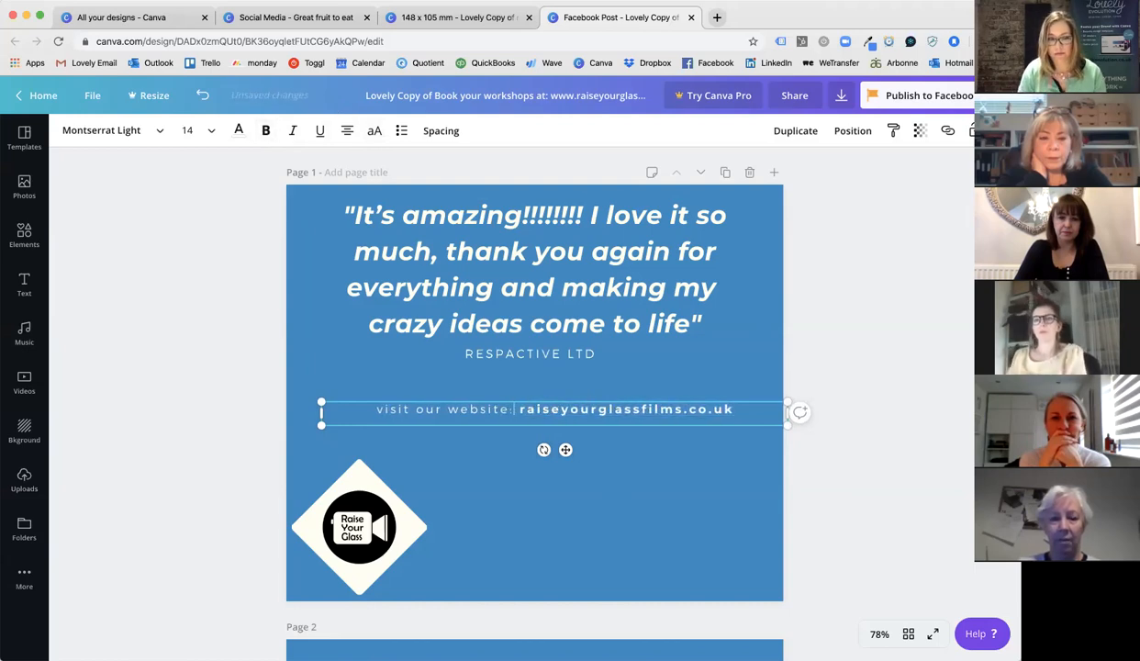
Reduce the letter spacing of the whole website line
{"action": "triple_click", "coordinate": [563, 409]}
{"action": "left_click", "coordinate": [450, 132]}
{"action": "left_click_drag", "start_coordinate": [520, 172], "coordinate": [516, 172]}
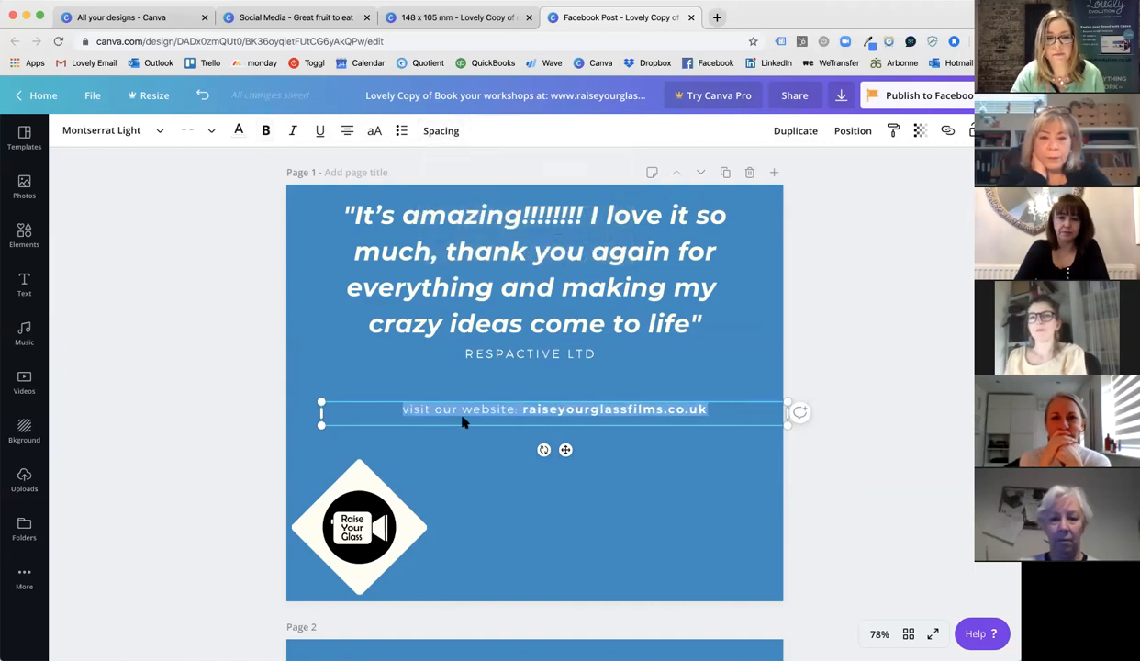
Move the website line to the lower edge of page 1 and set its font size to 18
{"action": "left_click_drag", "start_coordinate": [463, 402], "coordinate": [461, 579]}
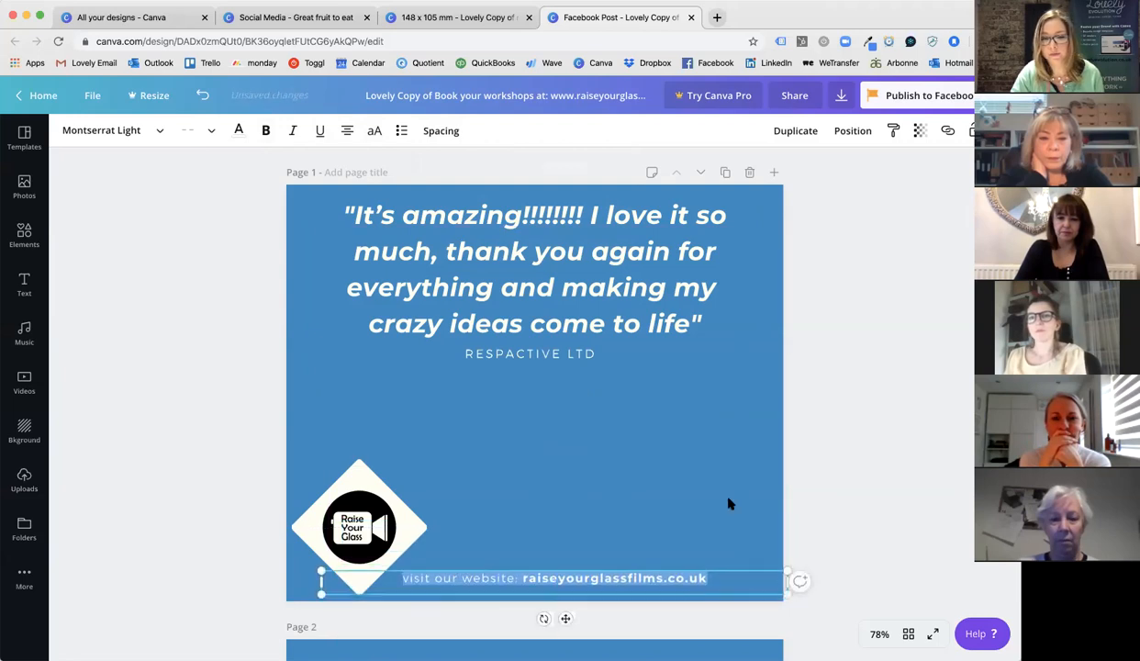
{"action": "left_click", "coordinate": [191, 125]}
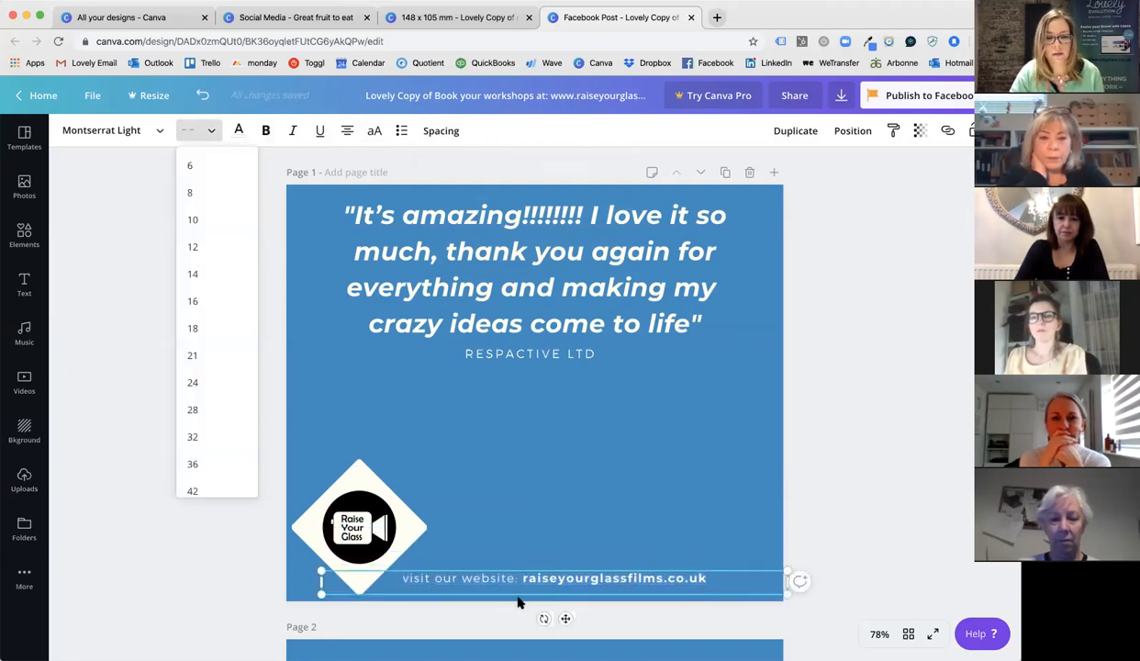
{"action": "triple_click", "coordinate": [491, 577]}
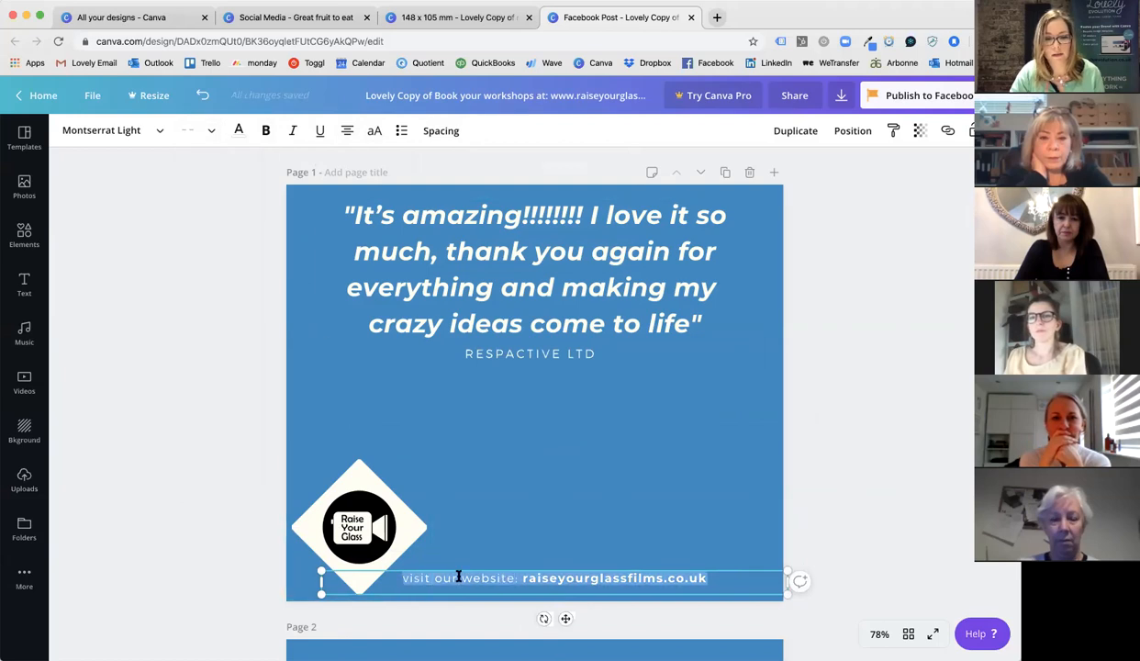
{"action": "left_click", "coordinate": [464, 578]}
{"action": "triple_click", "coordinate": [464, 579]}
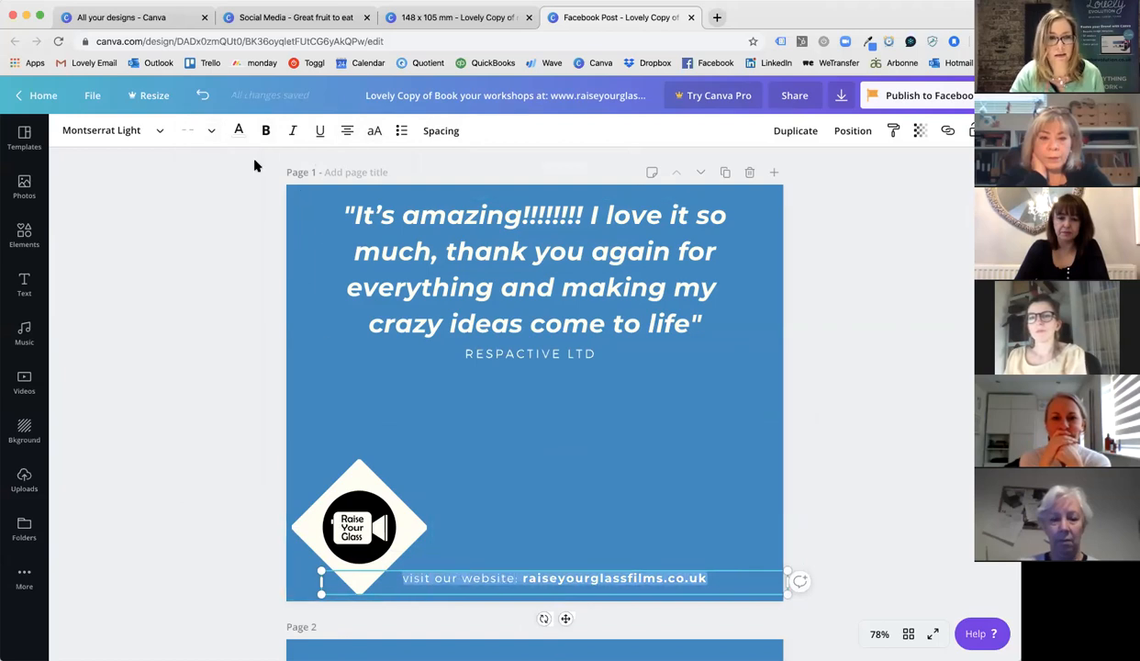
{"action": "left_click", "coordinate": [210, 133]}
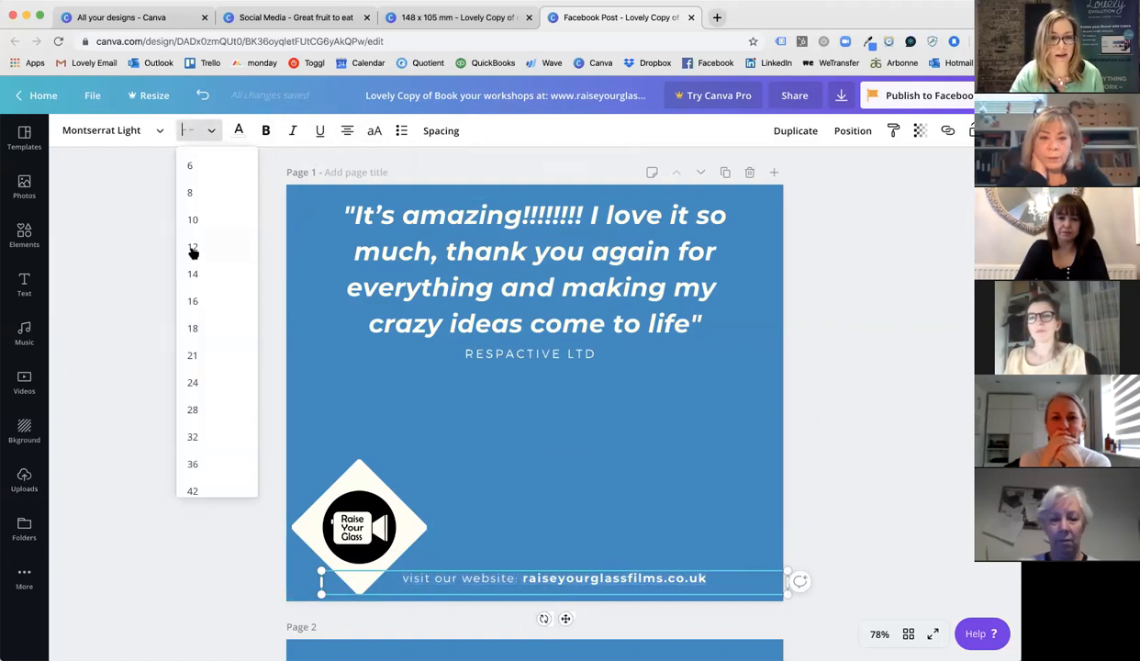
{"action": "left_click", "coordinate": [203, 331]}
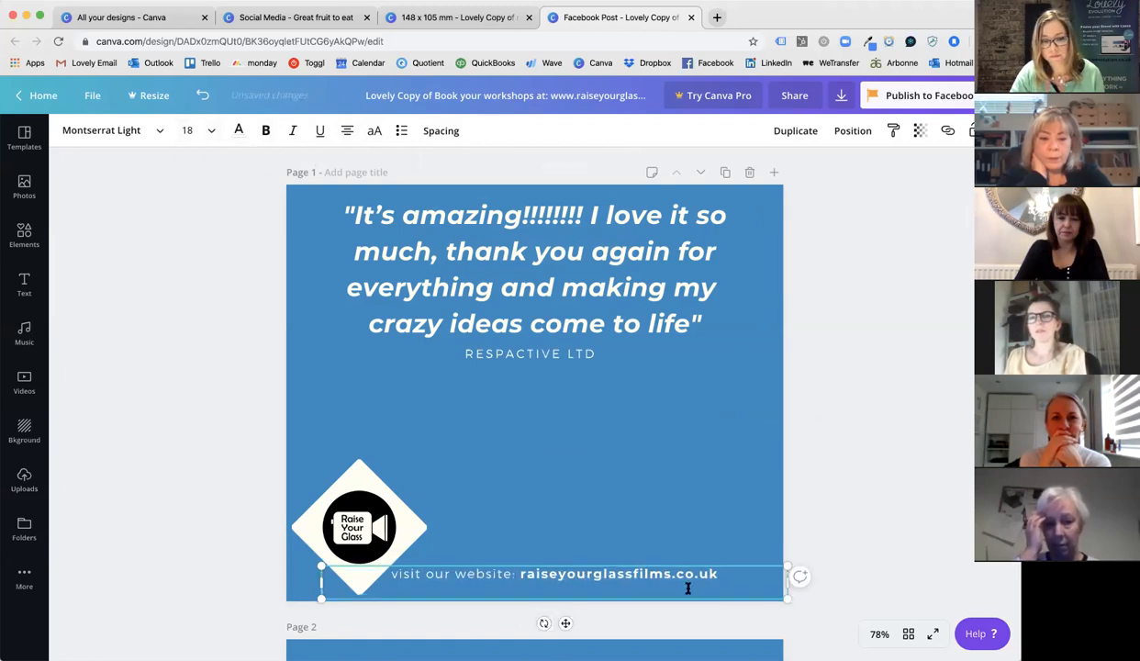
Narrow the website line's text box from both sides so the text sits beside the logo
{"action": "left_click", "coordinate": [732, 562]}
{"action": "left_click", "coordinate": [726, 574]}
{"action": "left_click_drag", "start_coordinate": [322, 580], "coordinate": [381, 582]}
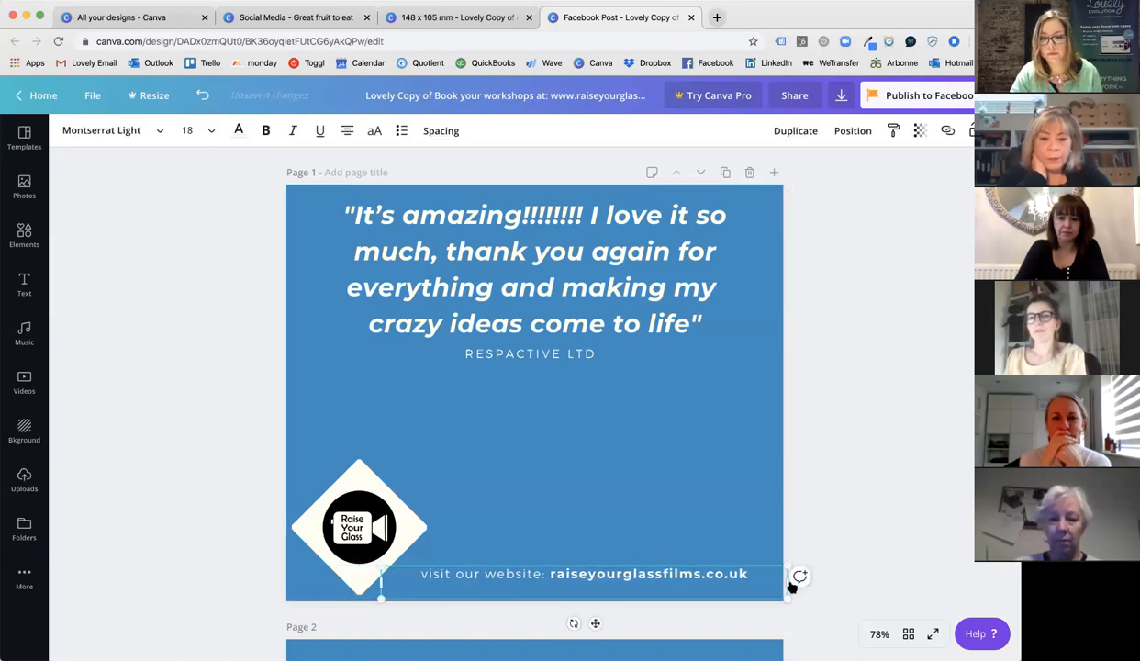
{"action": "left_click_drag", "start_coordinate": [779, 586], "coordinate": [745, 586]}
Copy the horse photo from page 2 onto page 1 and send it behind the text and logo
{"action": "scroll", "coordinate": [751, 501], "scroll_direction": "down", "scroll_amount": 5}
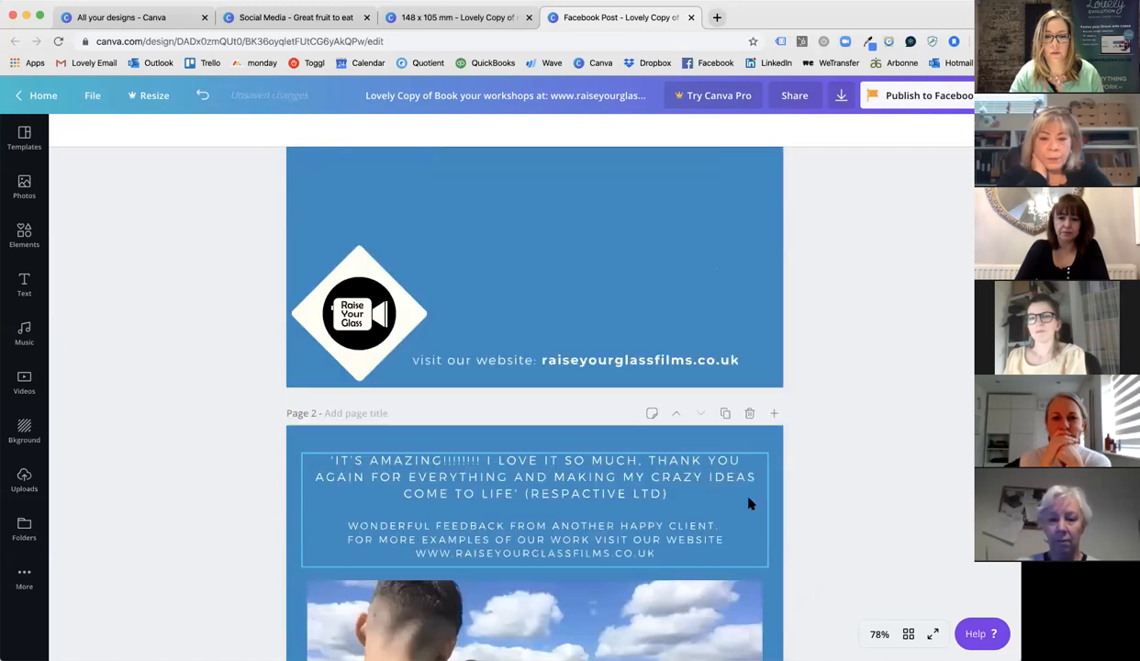
{"action": "left_click", "coordinate": [675, 518]}
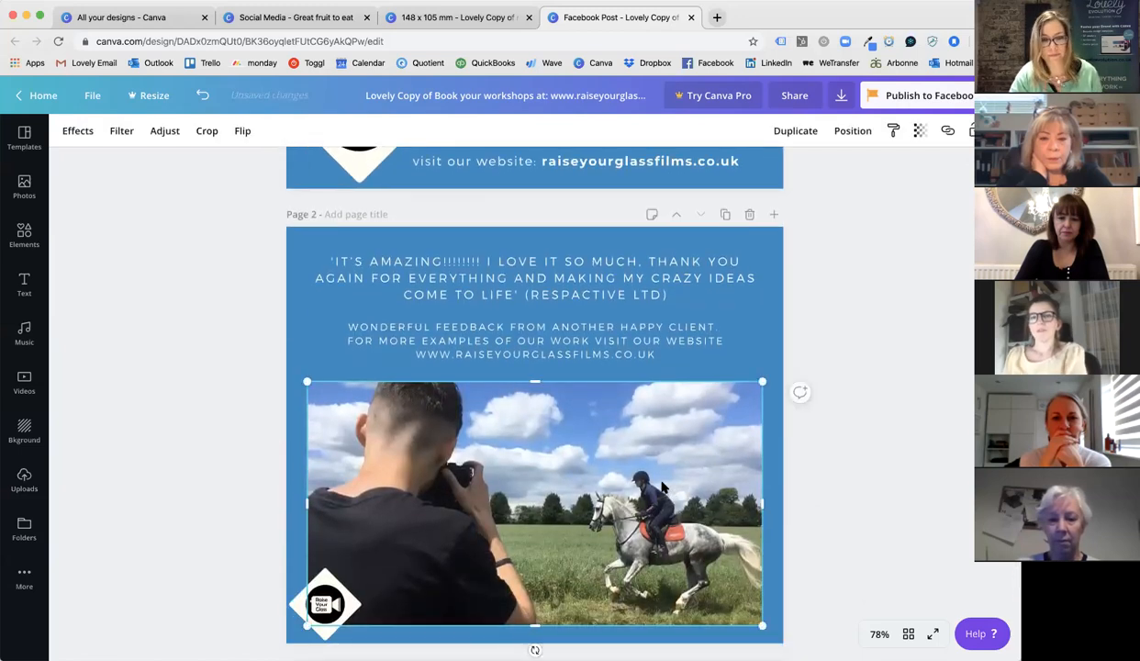
{"action": "key", "text": "super+c"}
{"action": "scroll", "coordinate": [651, 468], "scroll_direction": "up", "scroll_amount": 5}
{"action": "left_click", "coordinate": [636, 454]}
{"action": "key", "text": "super+v"}
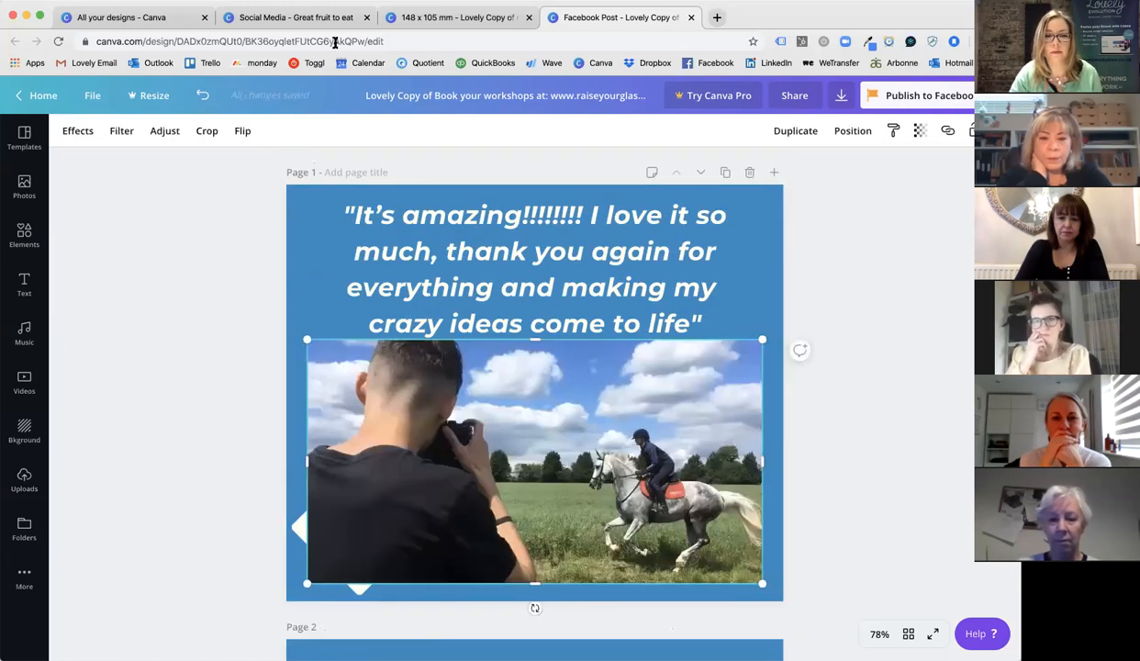
{"action": "left_click", "coordinate": [856, 131]}
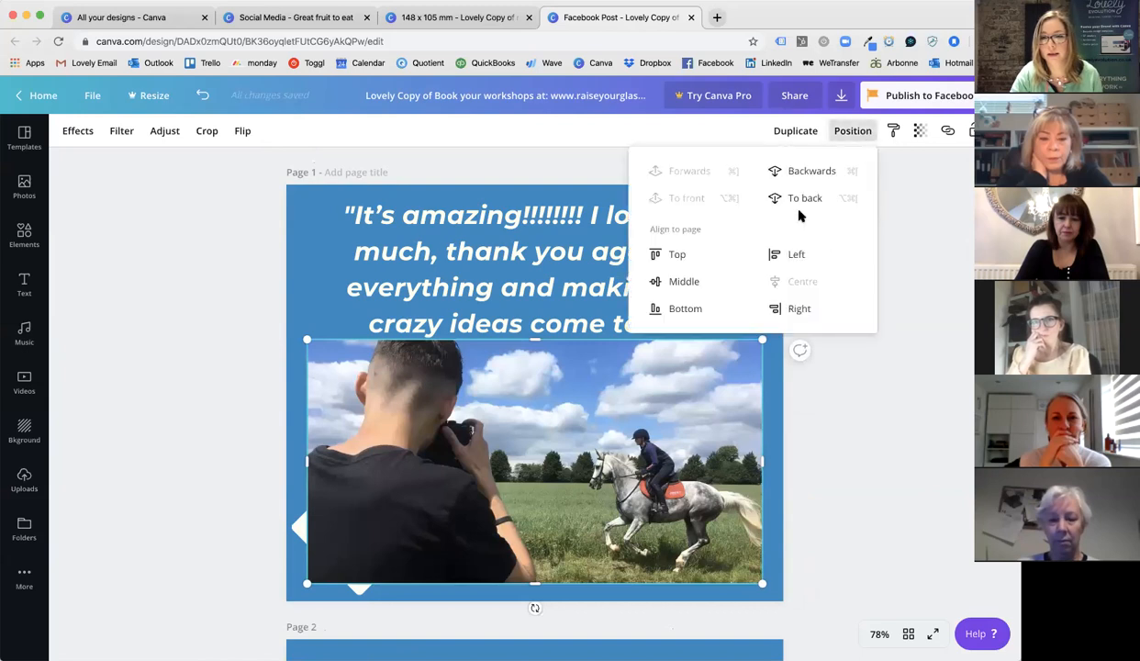
{"action": "left_click", "coordinate": [805, 198]}
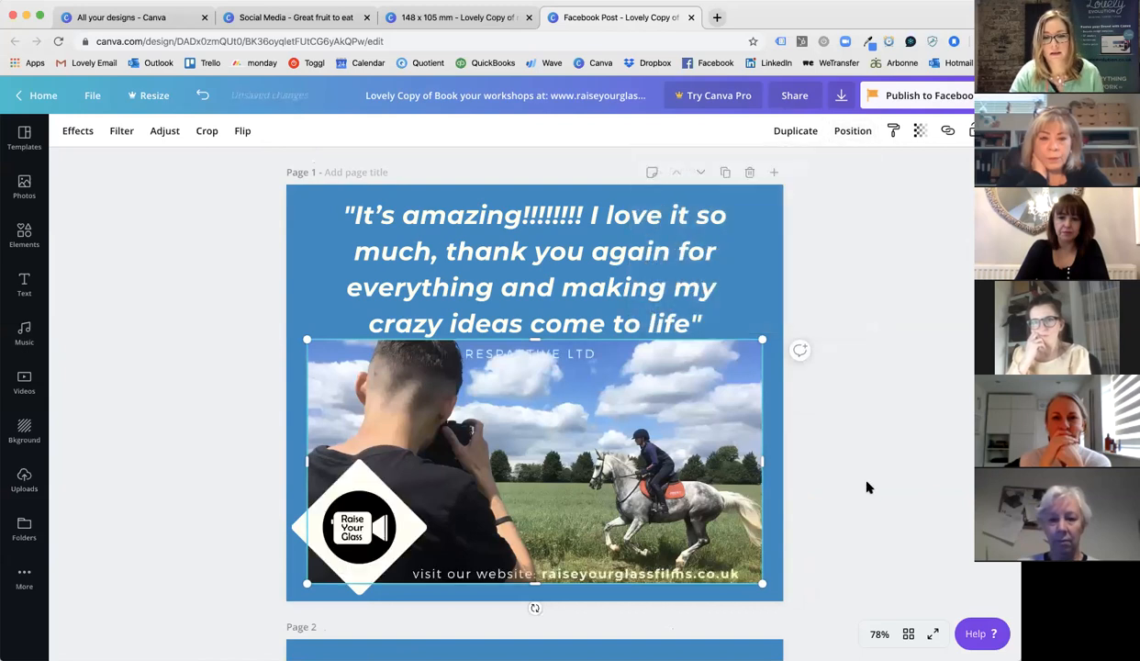
Scale the website line up to a font size of about 19.7
{"action": "left_click", "coordinate": [867, 488]}
{"action": "left_click", "coordinate": [721, 468]}
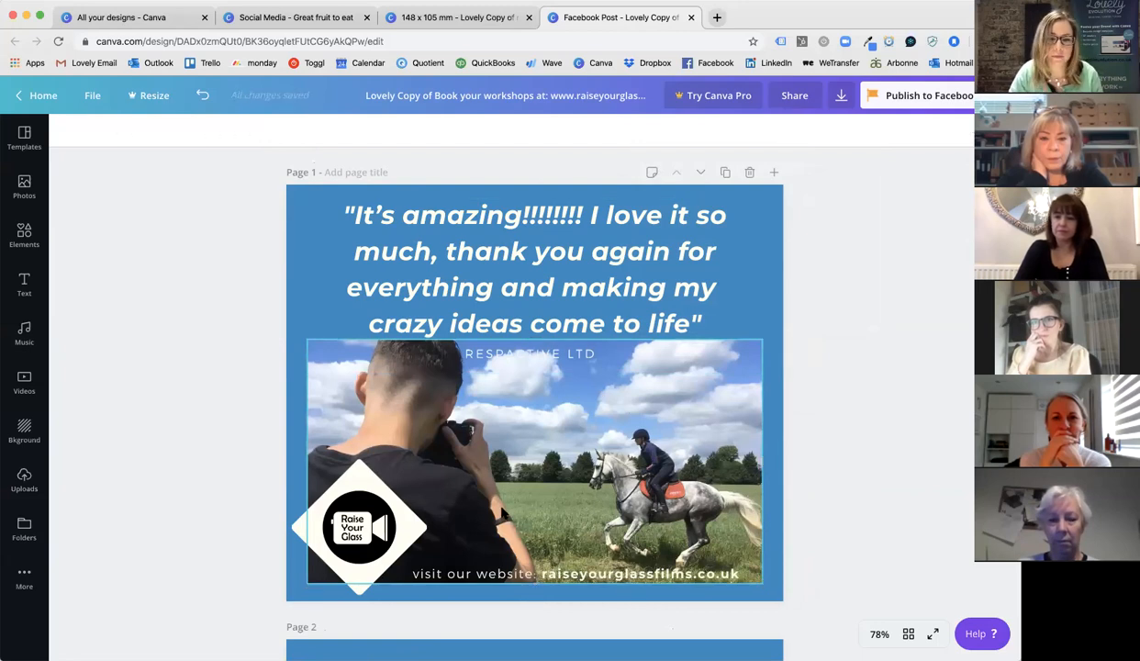
{"action": "left_click", "coordinate": [510, 574]}
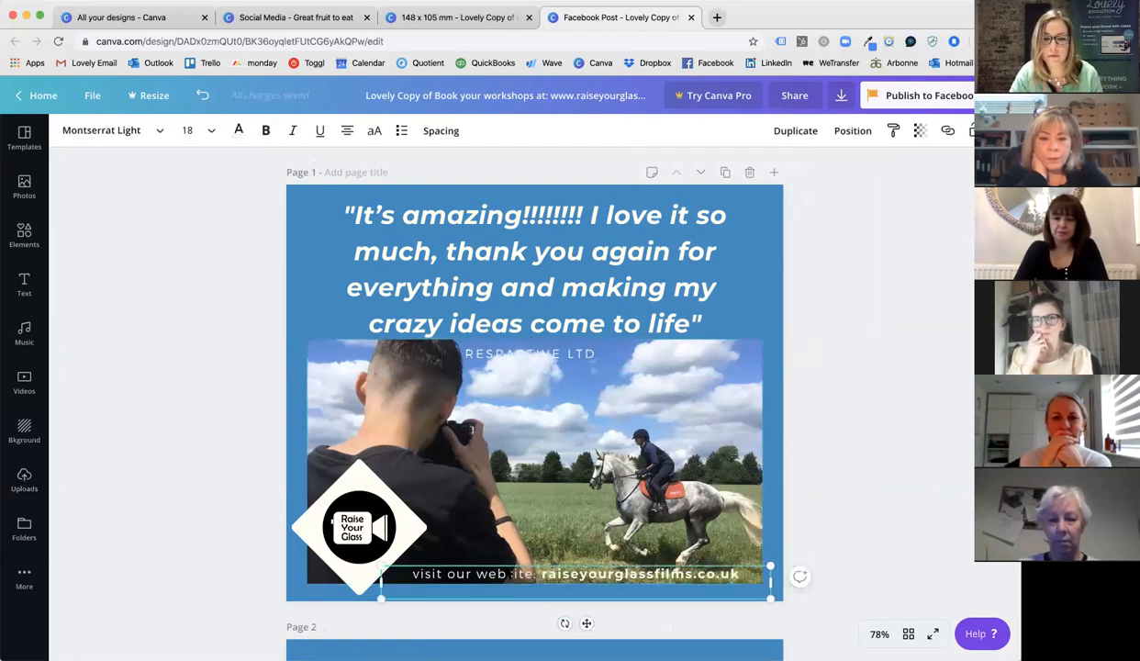
{"action": "left_click_drag", "start_coordinate": [381, 567], "coordinate": [364, 563]}
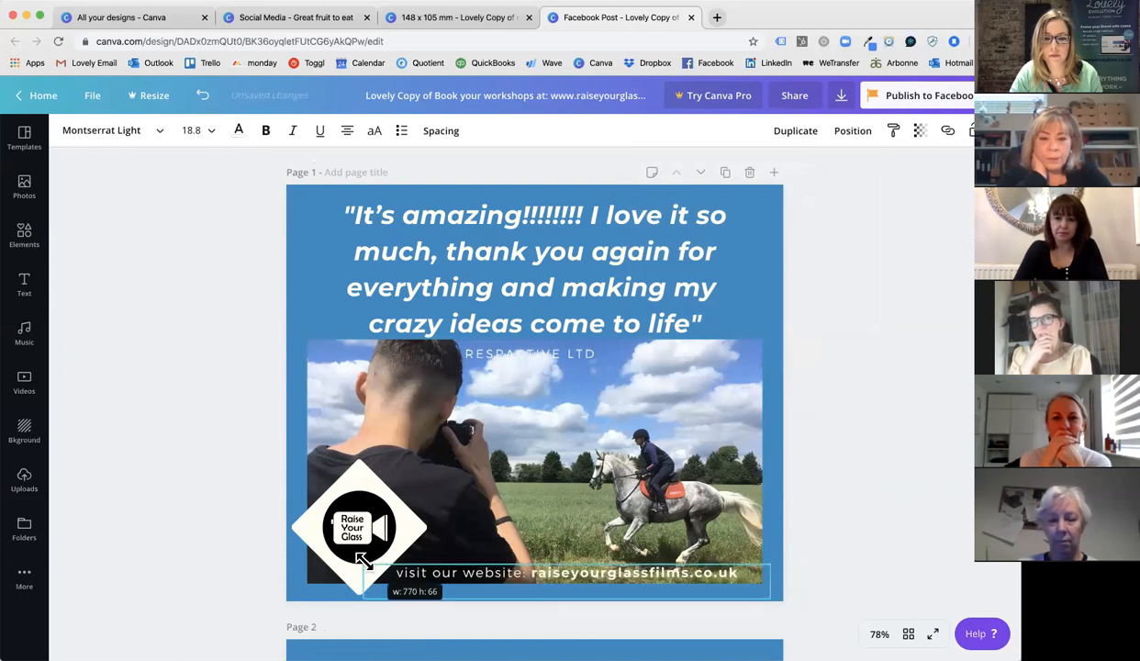
{"action": "left_click_drag", "start_coordinate": [768, 567], "coordinate": [787, 560]}
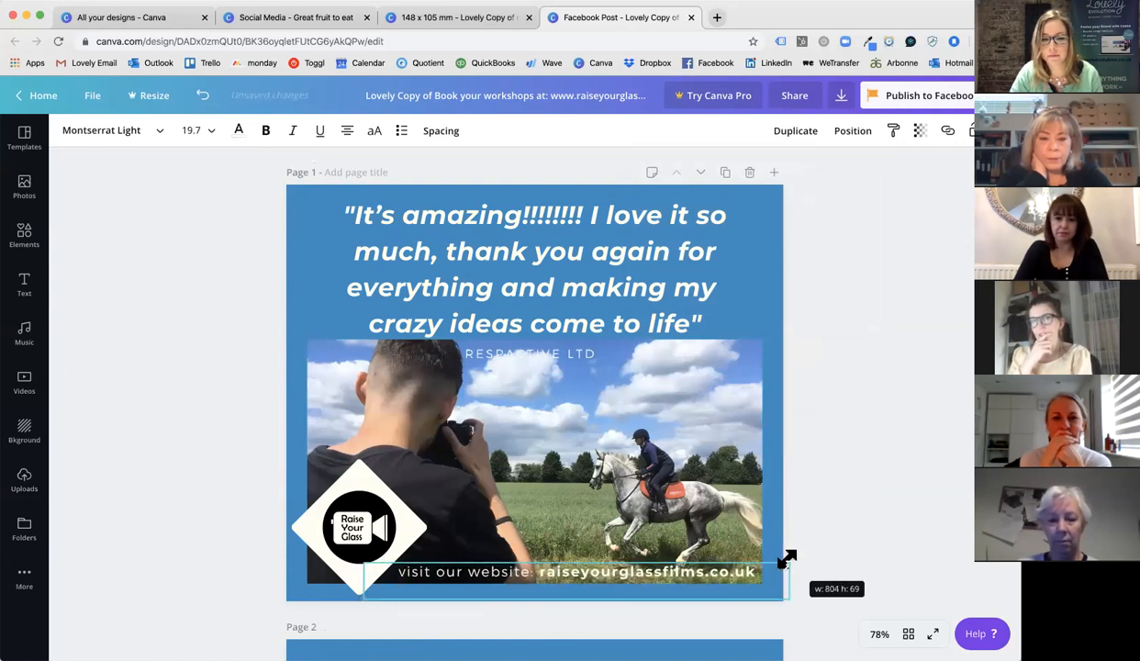
{"action": "left_click", "coordinate": [799, 419]}
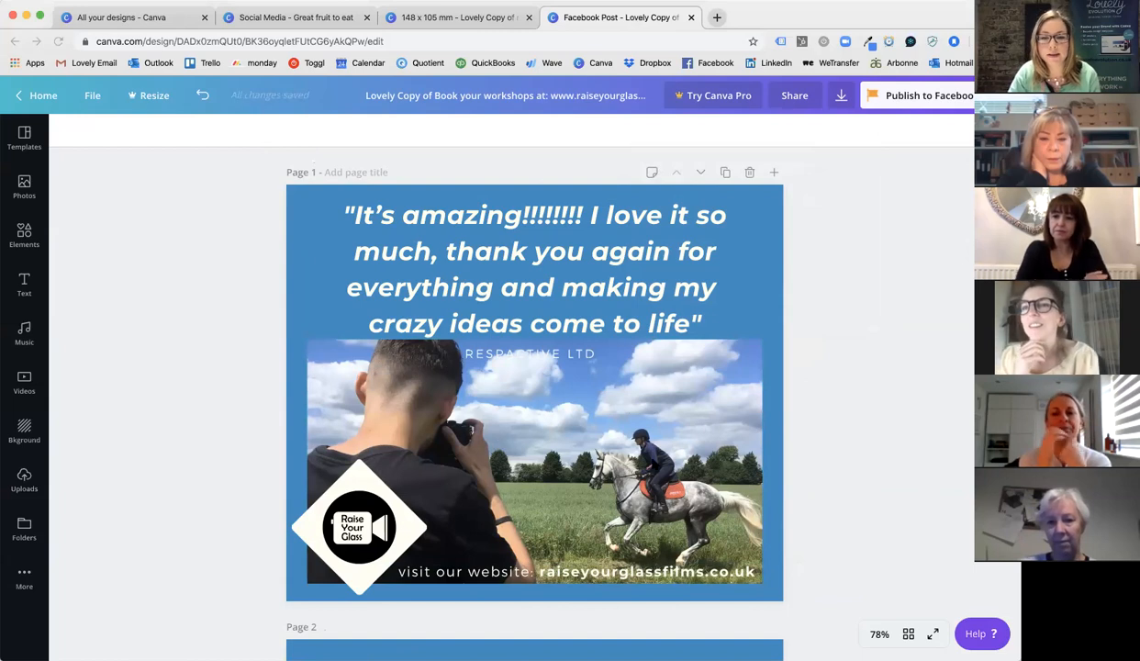
Shrink the horse photo and place it beside the logo, between the client name and the website line
{"action": "left_click", "coordinate": [547, 450]}
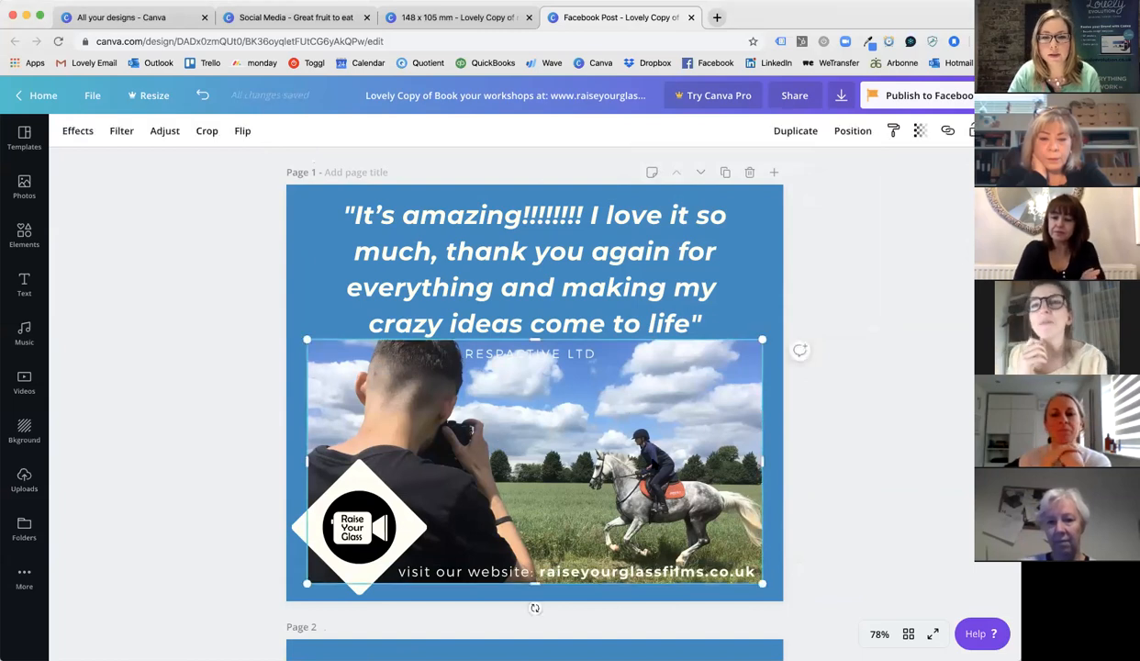
{"action": "left_click", "coordinate": [565, 355]}
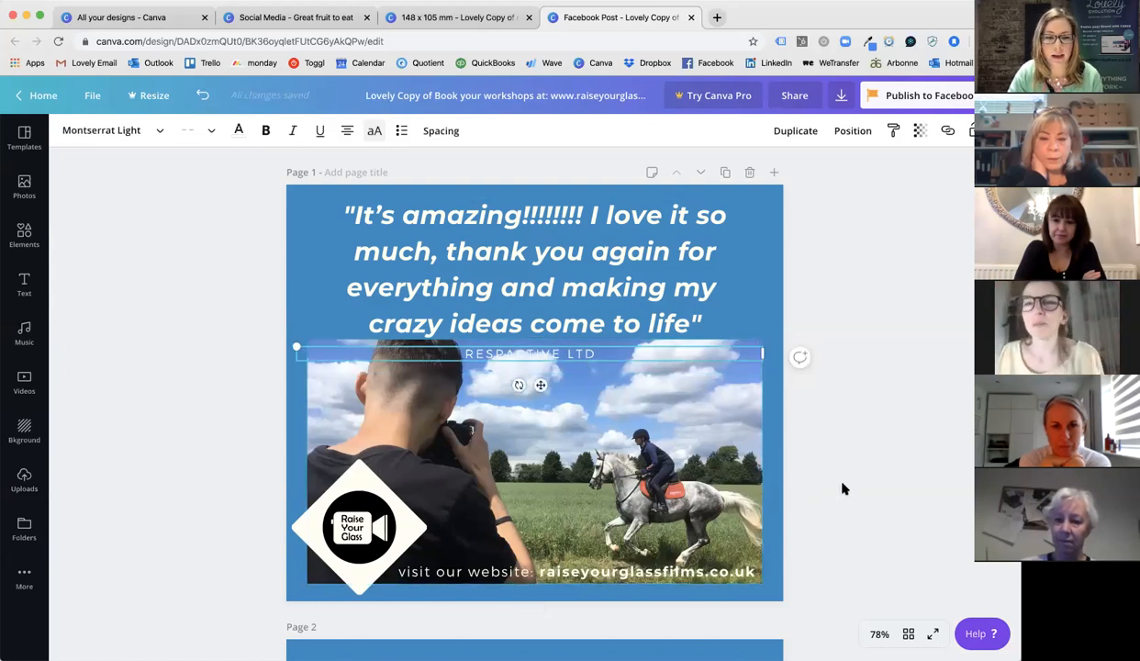
{"action": "left_click", "coordinate": [482, 402]}
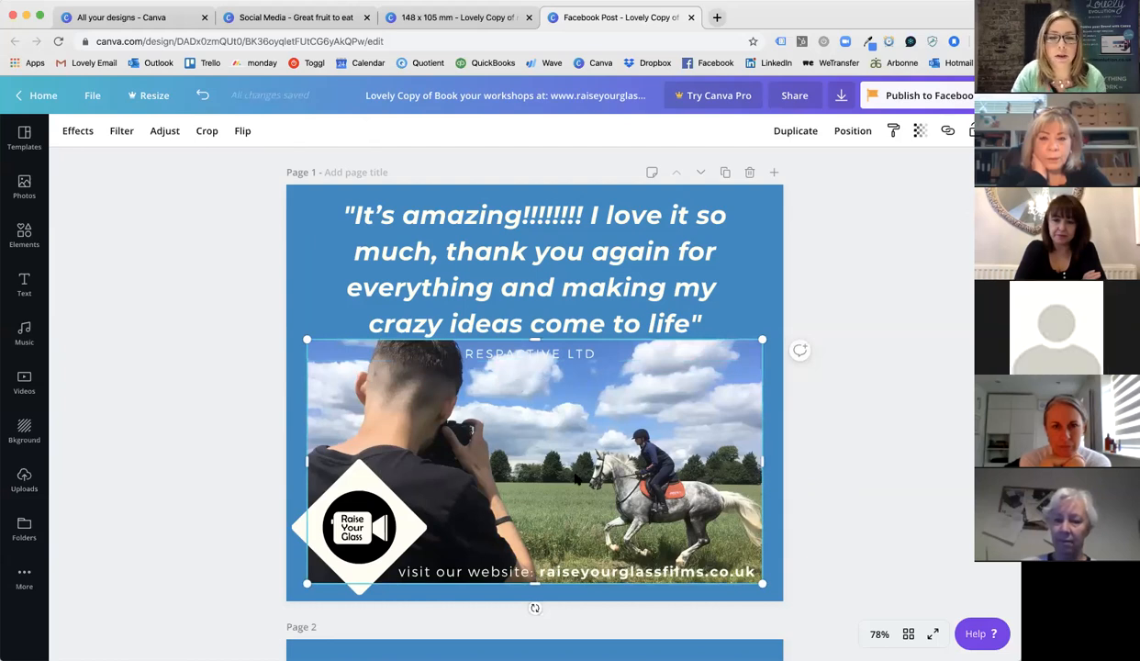
{"action": "left_click_drag", "start_coordinate": [307, 344], "coordinate": [338, 377]}
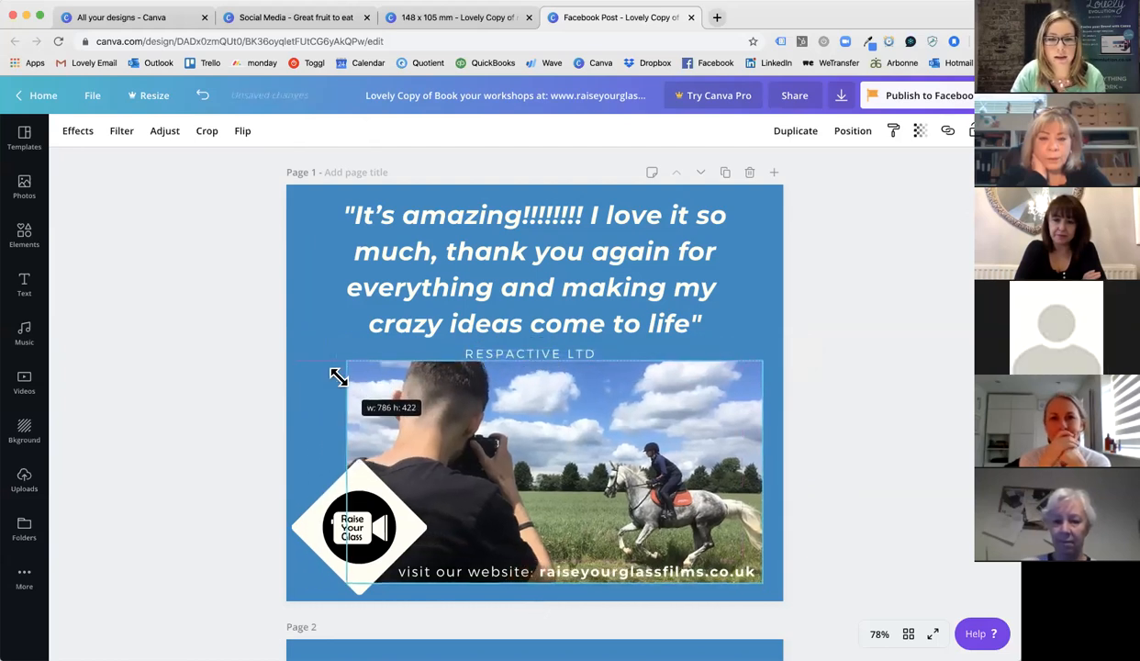
{"action": "left_click_drag", "start_coordinate": [760, 362], "coordinate": [714, 387]}
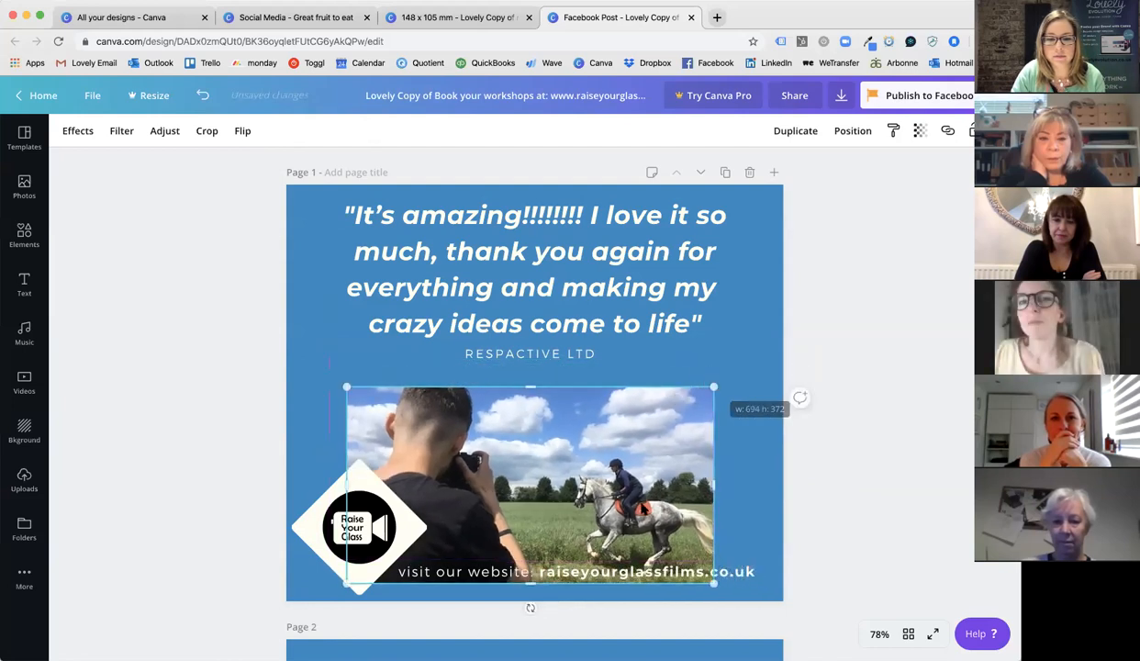
{"action": "left_click_drag", "start_coordinate": [517, 482], "coordinate": [574, 476]}
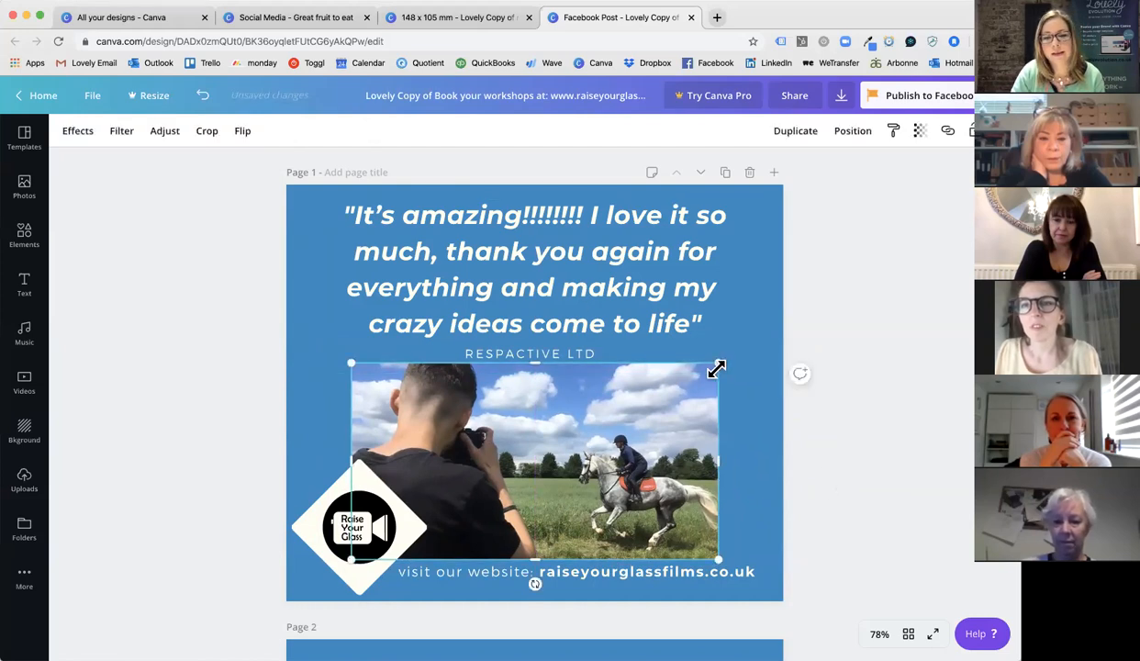
{"action": "left_click_drag", "start_coordinate": [347, 362], "coordinate": [382, 387]}
{"action": "left_click_drag", "start_coordinate": [728, 378], "coordinate": [754, 365]}
{"action": "left_click_drag", "start_coordinate": [615, 503], "coordinate": [621, 496]}
Duplicate page 1, then shrink the quote on the first page and place it just above the client name
{"action": "left_click", "coordinate": [725, 173]}
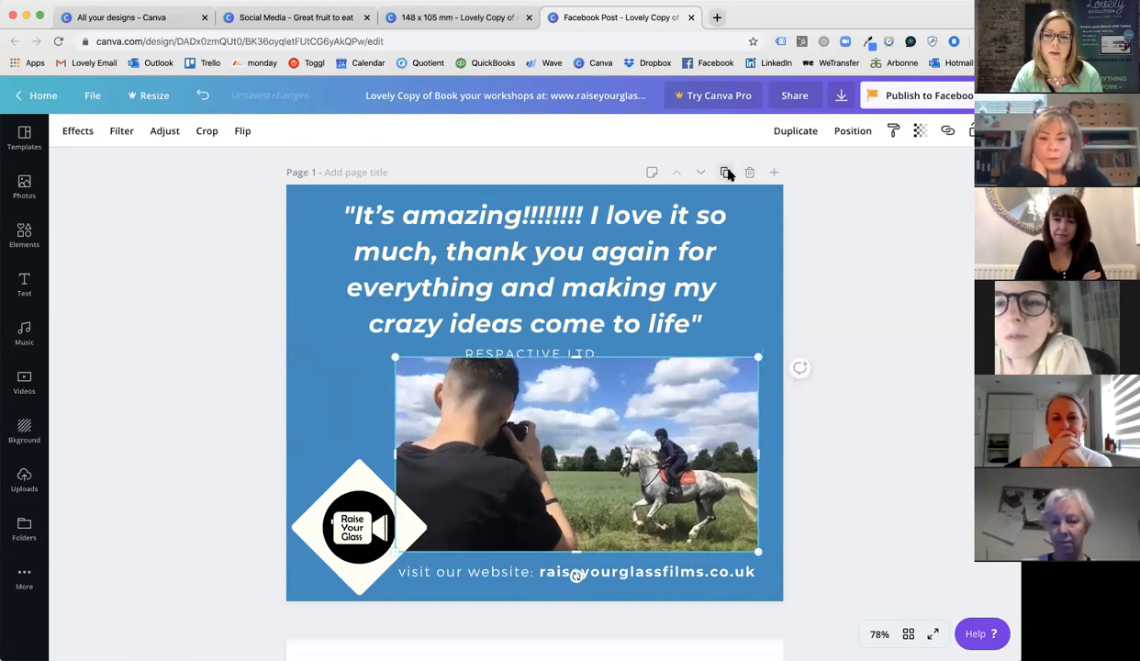
{"action": "left_click", "coordinate": [571, 213]}
{"action": "left_click_drag", "start_coordinate": [764, 372], "coordinate": [569, 292]}
{"action": "left_click_drag", "start_coordinate": [499, 250], "coordinate": [581, 287]}
Enlarge the horse photo to fill most of page 1 and shift its crop to show more of the sky around the horse
{"action": "left_click", "coordinate": [620, 409]}
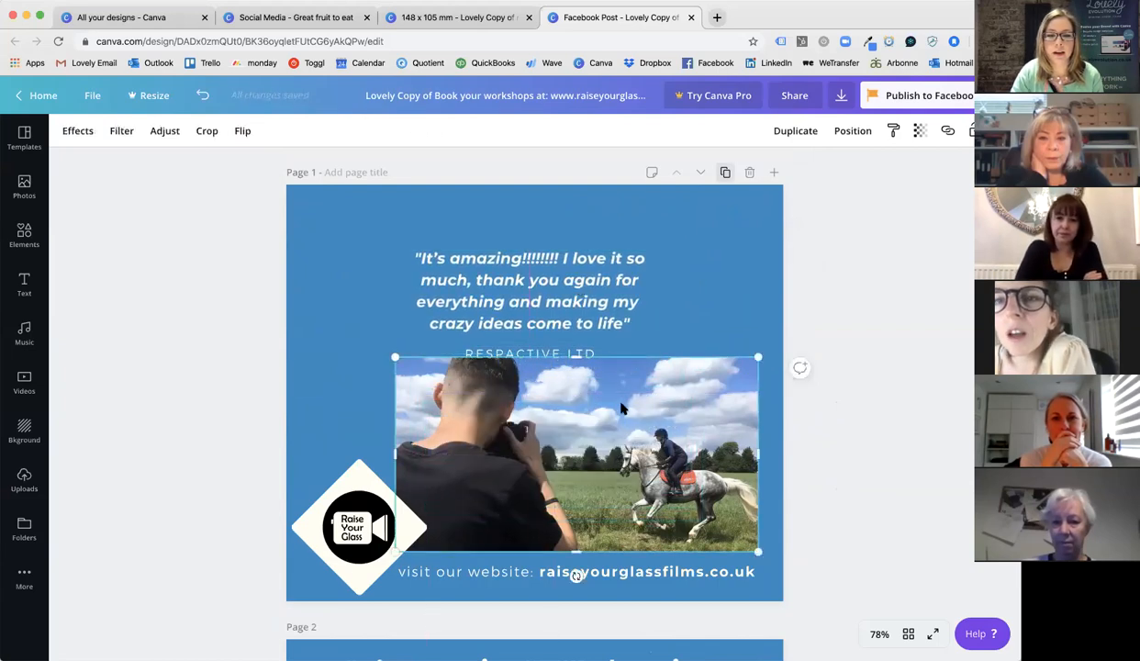
{"action": "left_click_drag", "start_coordinate": [390, 363], "coordinate": [307, 308]}
{"action": "left_click_drag", "start_coordinate": [532, 312], "coordinate": [530, 208]}
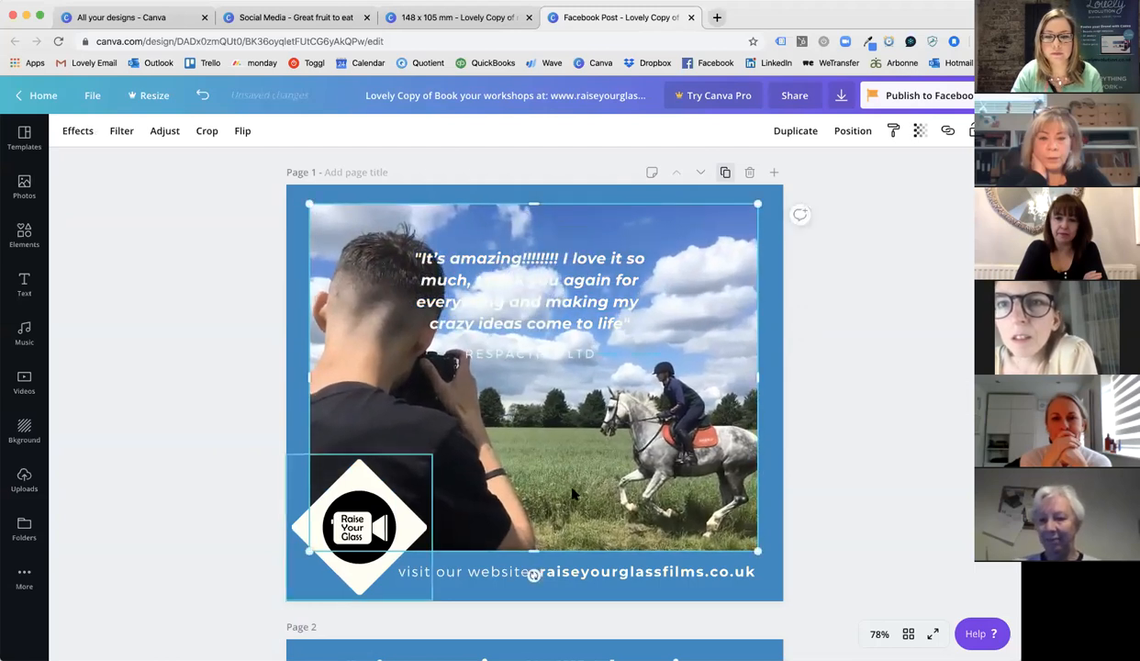
{"action": "double_click", "coordinate": [598, 476]}
{"action": "left_click_drag", "start_coordinate": [597, 477], "coordinate": [545, 470]}
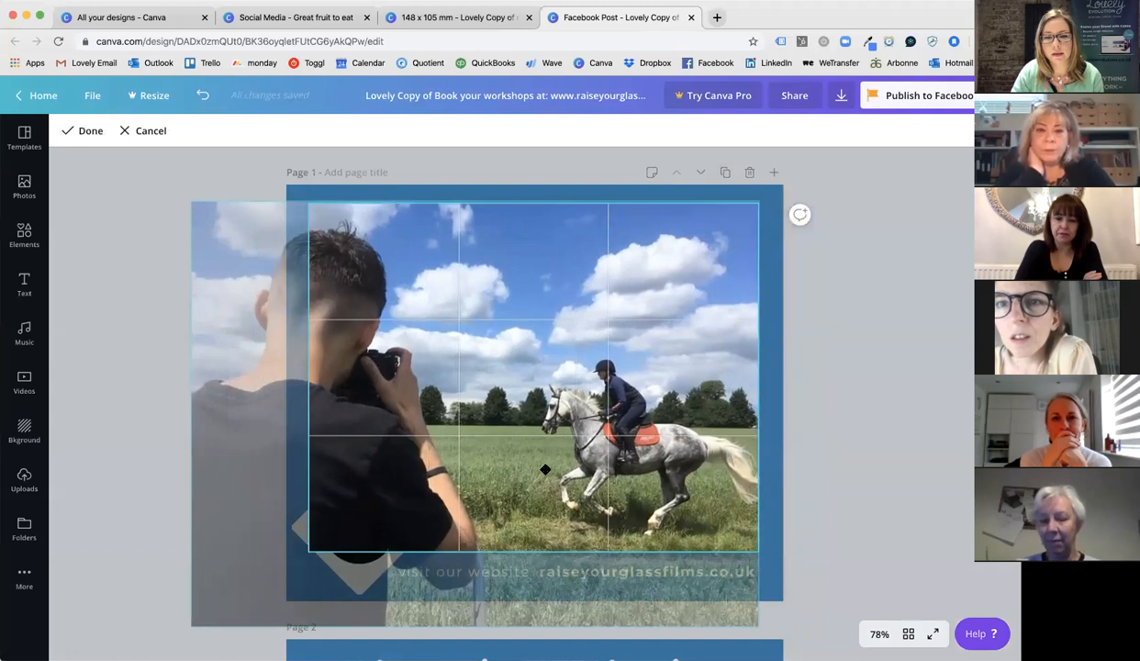
{"action": "left_click", "coordinate": [140, 265]}
Move the quote and the client name onto the sky in the photo's upper-right area
{"action": "left_click_drag", "start_coordinate": [551, 248], "coordinate": [633, 216]}
{"action": "left_click_drag", "start_coordinate": [528, 358], "coordinate": [627, 318]}
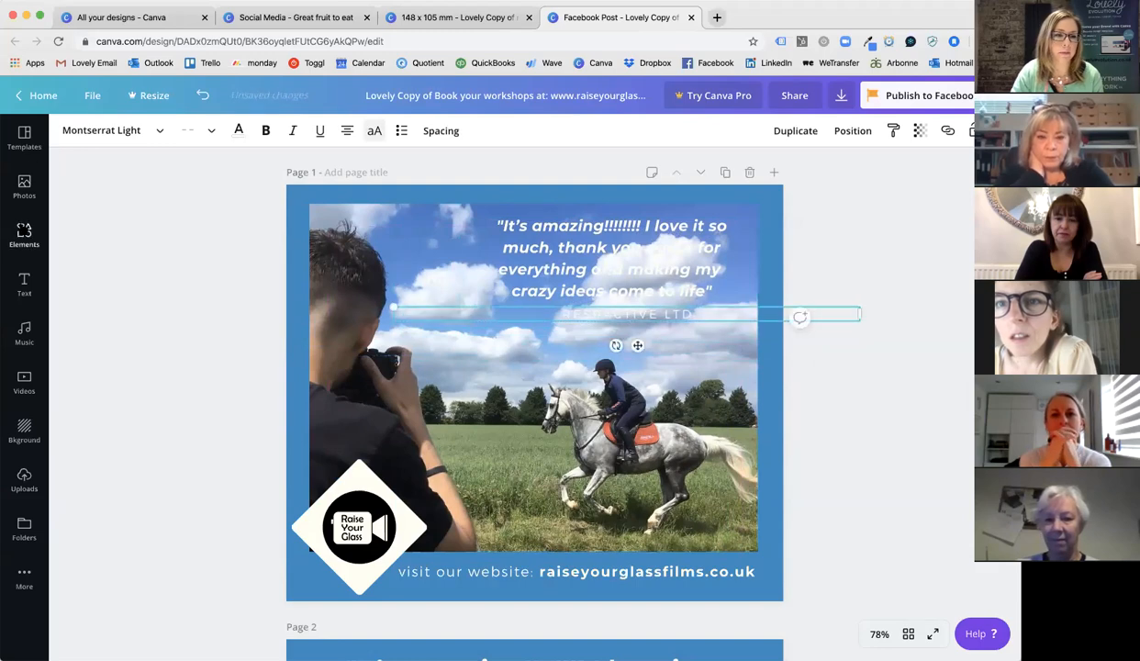
Copy the transparent black rectangle from page 2 of the "Great fruit to eat" design into page 1 of the Facebook post
{"action": "left_click", "coordinate": [268, 17]}
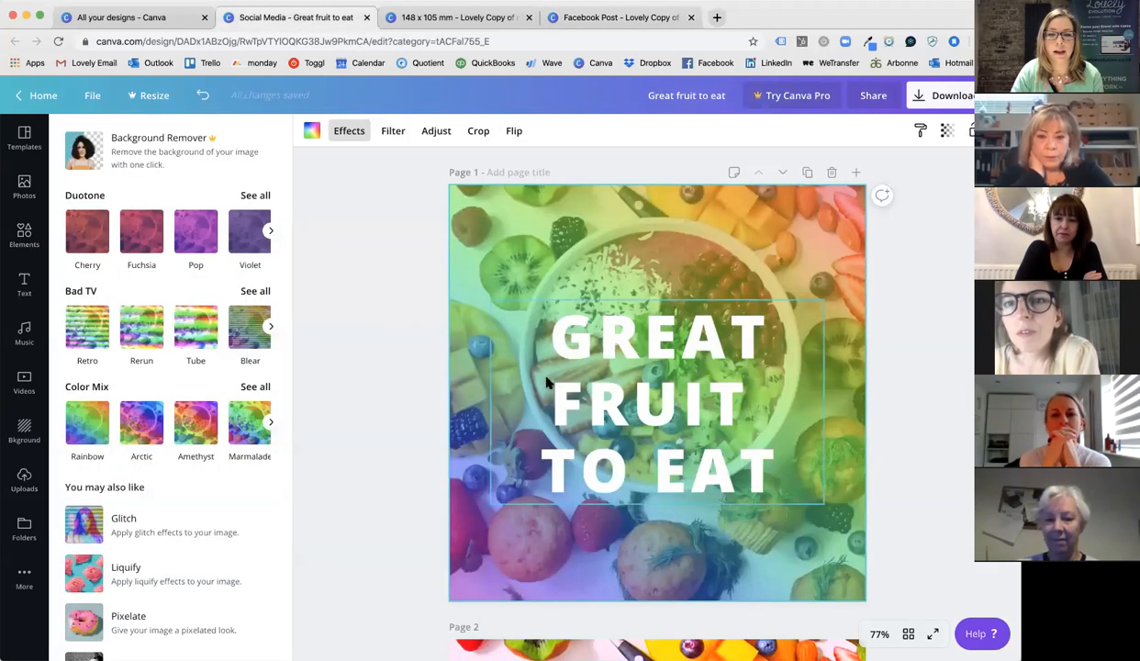
{"action": "scroll", "coordinate": [541, 395], "scroll_direction": "down", "scroll_amount": 5}
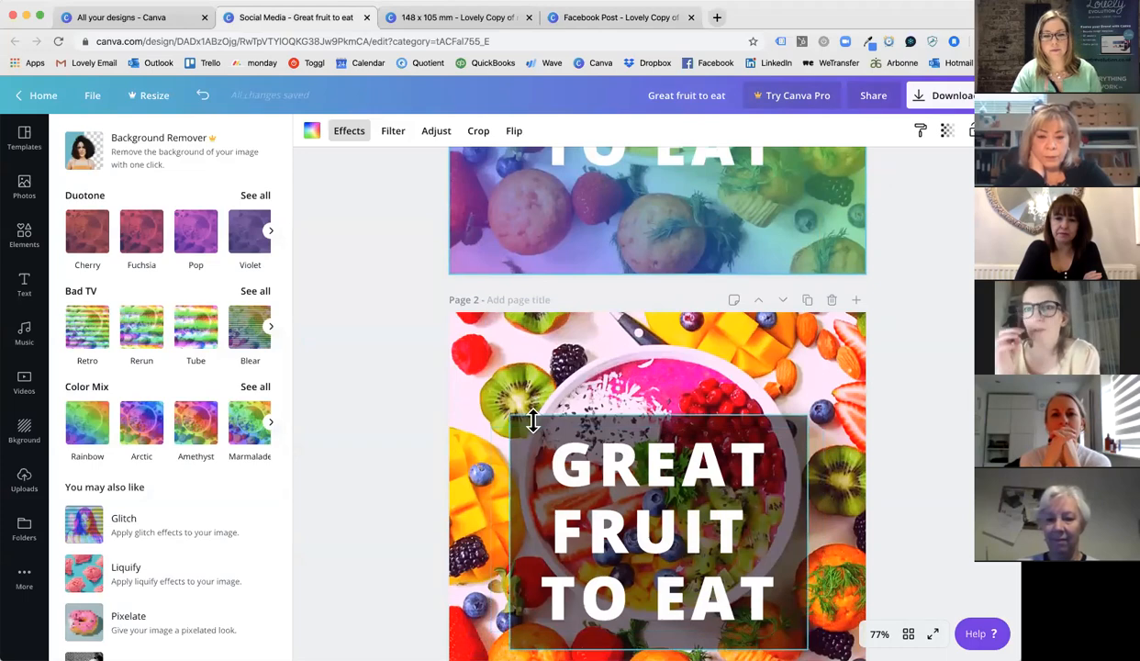
{"action": "left_click", "coordinate": [533, 419]}
{"action": "left_click", "coordinate": [427, 18]}
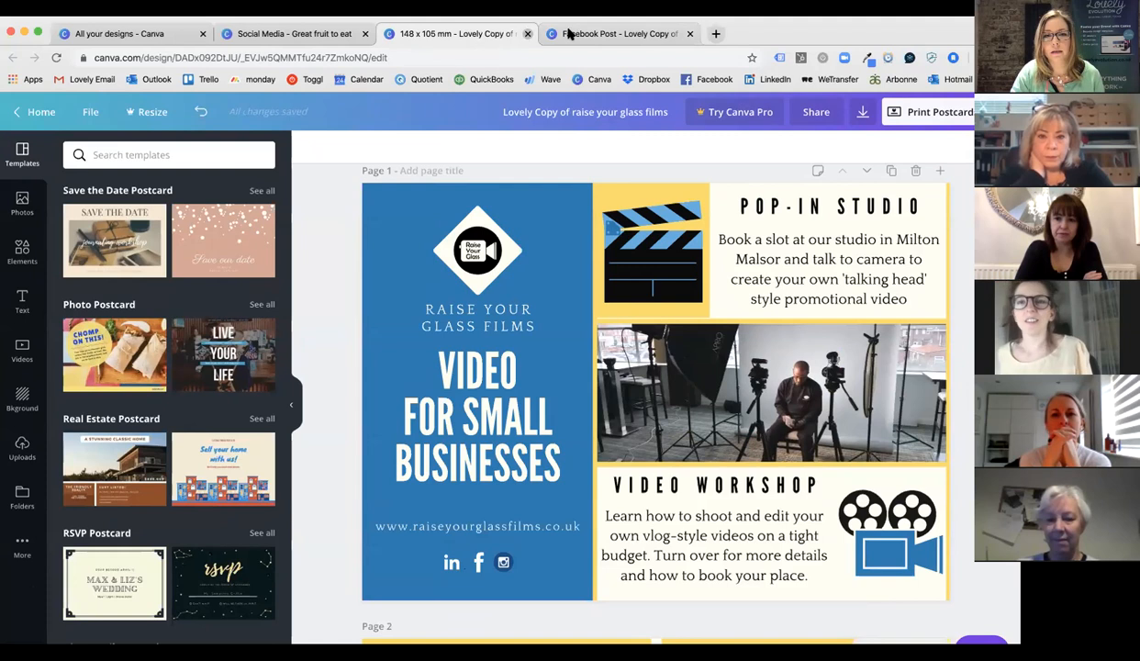
{"action": "left_click", "coordinate": [528, 33]}
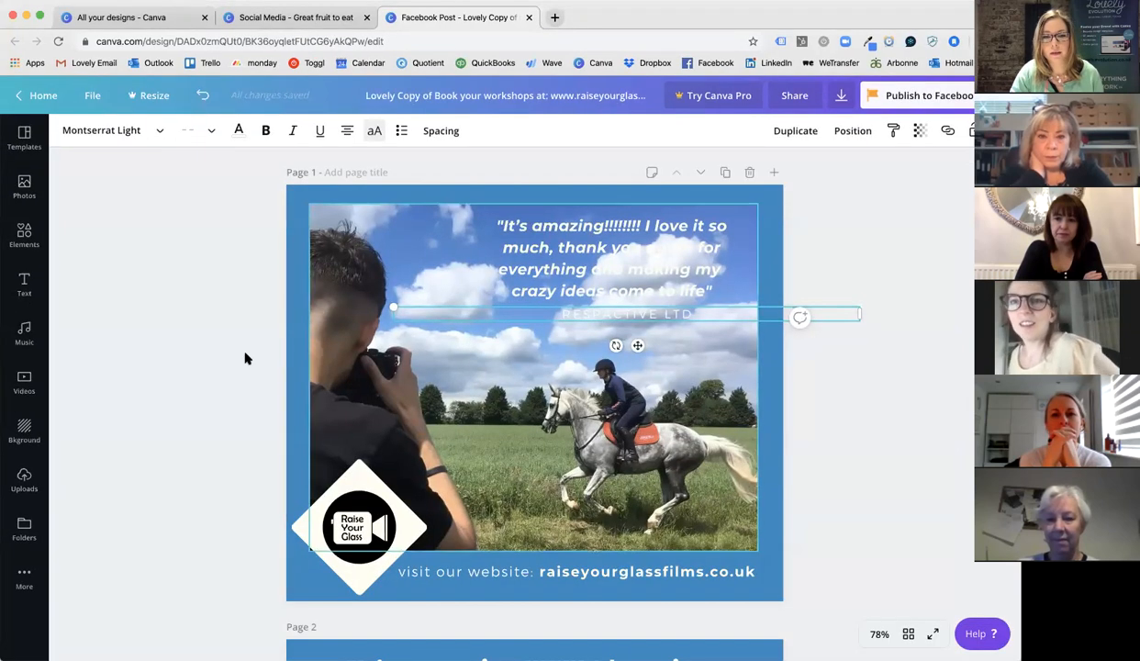
{"action": "left_click", "coordinate": [345, 371]}
{"action": "key", "text": "super+v"}
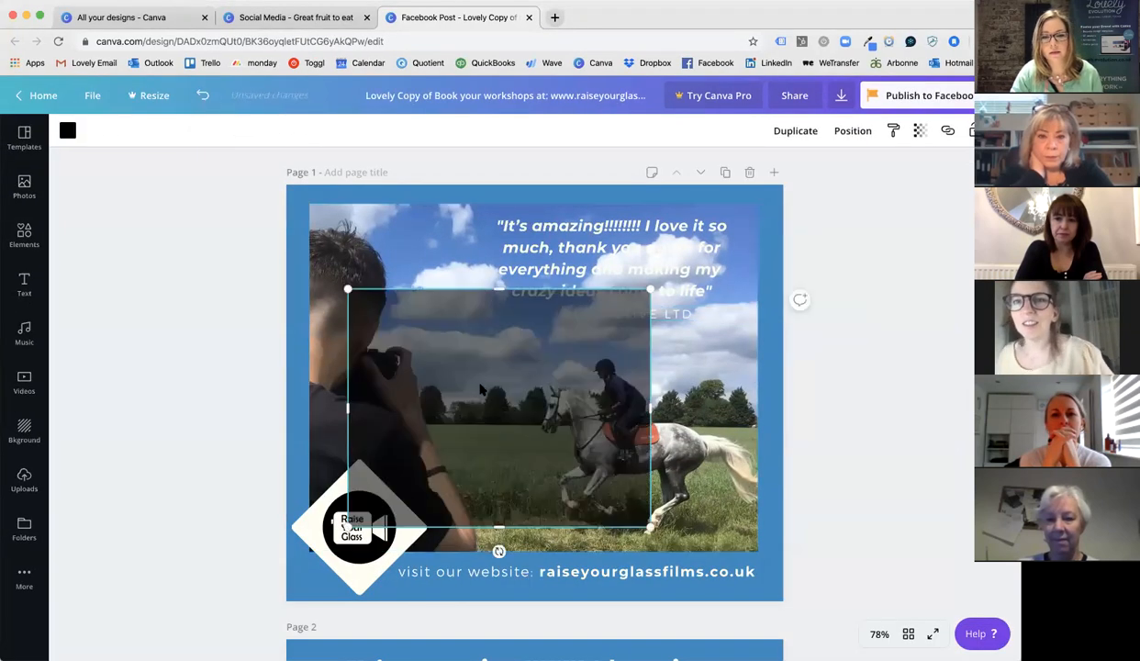
Fit the transparent black rectangle over the page's upper-right corner and layer it between the photo and the quote text
{"action": "left_click_drag", "start_coordinate": [484, 394], "coordinate": [604, 301]}
{"action": "left_click_drag", "start_coordinate": [635, 424], "coordinate": [642, 338]}
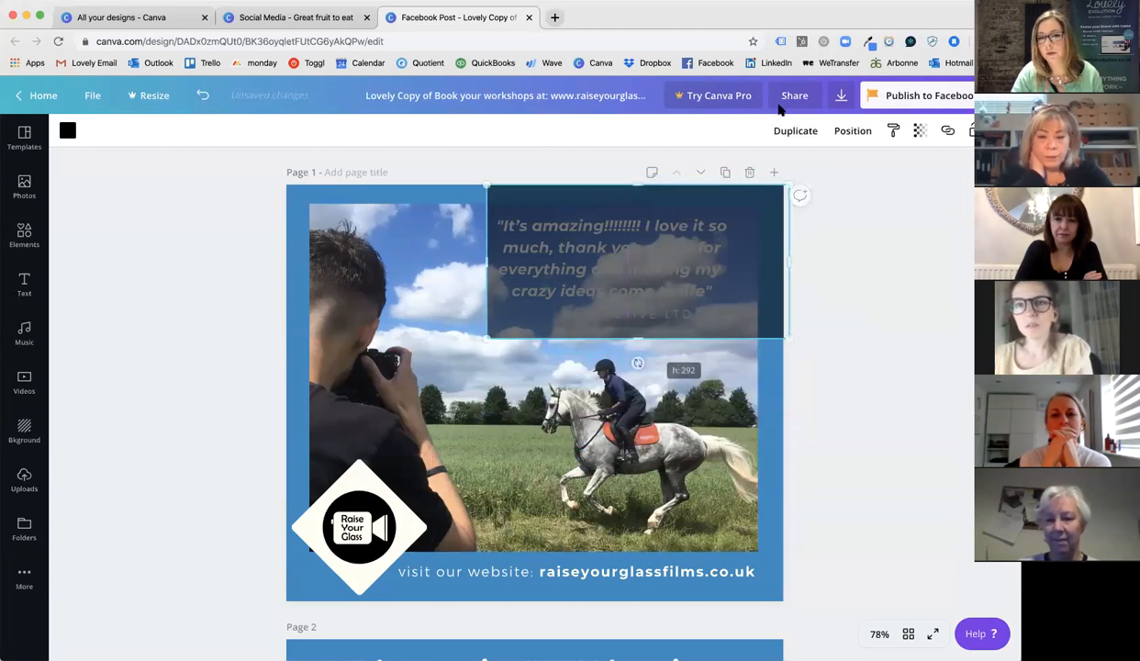
{"action": "left_click", "coordinate": [851, 132]}
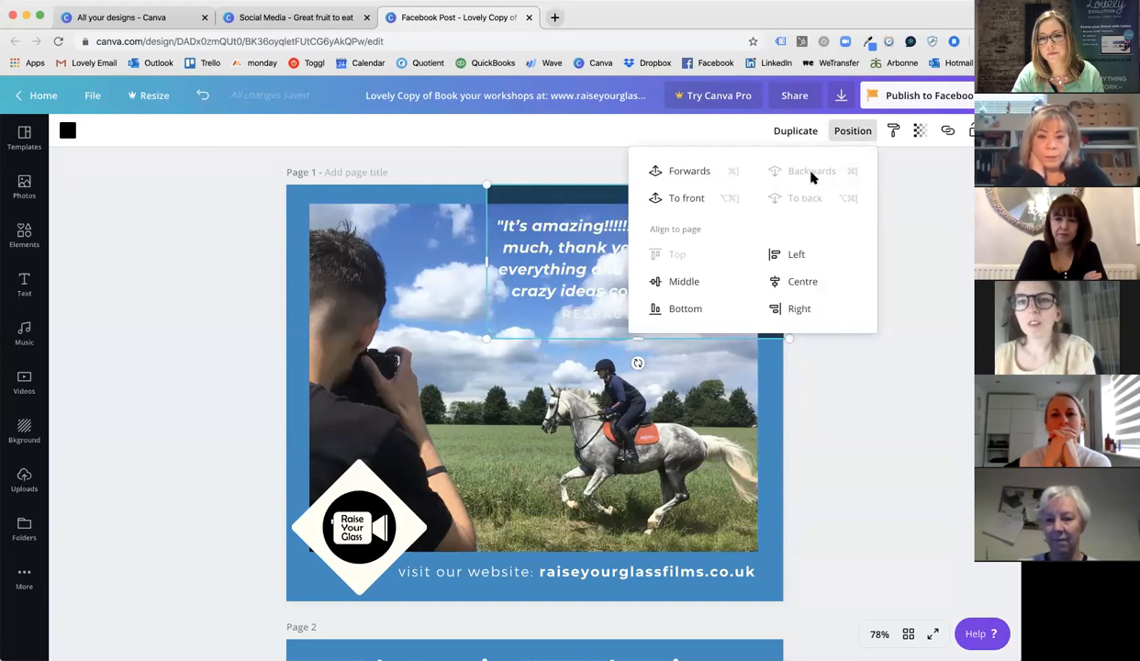
{"action": "left_click", "coordinate": [693, 171]}
{"action": "left_click", "coordinate": [515, 343]}
{"action": "scroll", "coordinate": [823, 440], "scroll_direction": "down", "scroll_amount": 1}
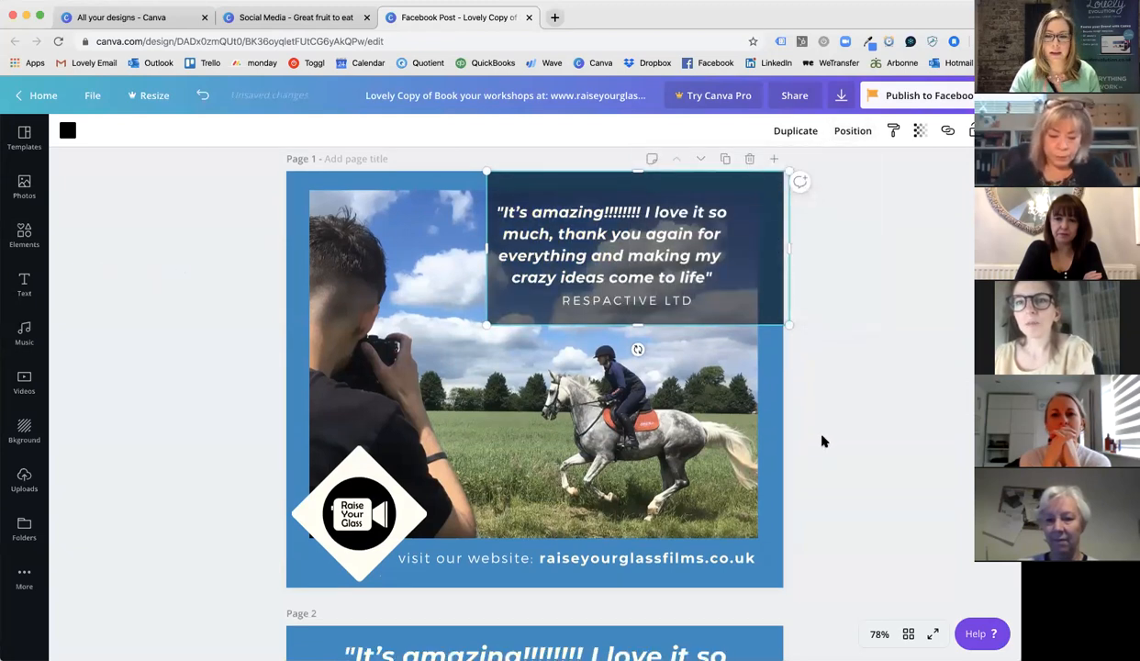
{"action": "scroll", "coordinate": [822, 437], "scroll_direction": "up", "scroll_amount": 1}
Recolour the rectangle behind the page 1 quote with the blue from the document colours
{"action": "left_click", "coordinate": [839, 420]}
{"action": "left_click", "coordinate": [780, 313]}
{"action": "left_click", "coordinate": [703, 230]}
{"action": "left_click", "coordinate": [67, 130]}
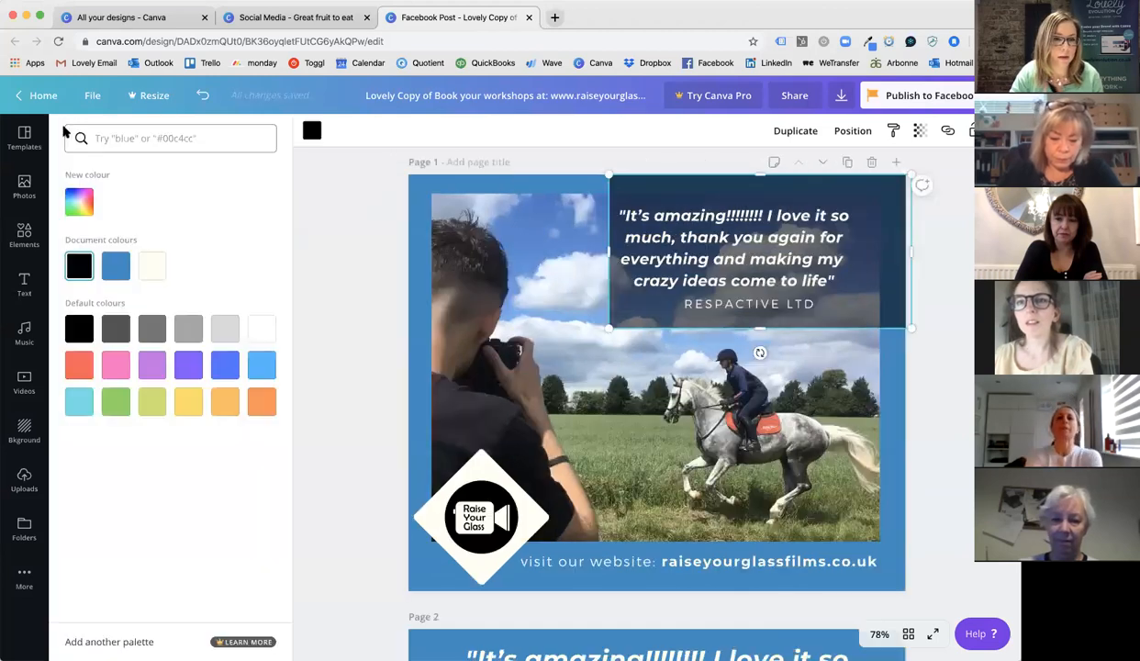
{"action": "left_click", "coordinate": [116, 265]}
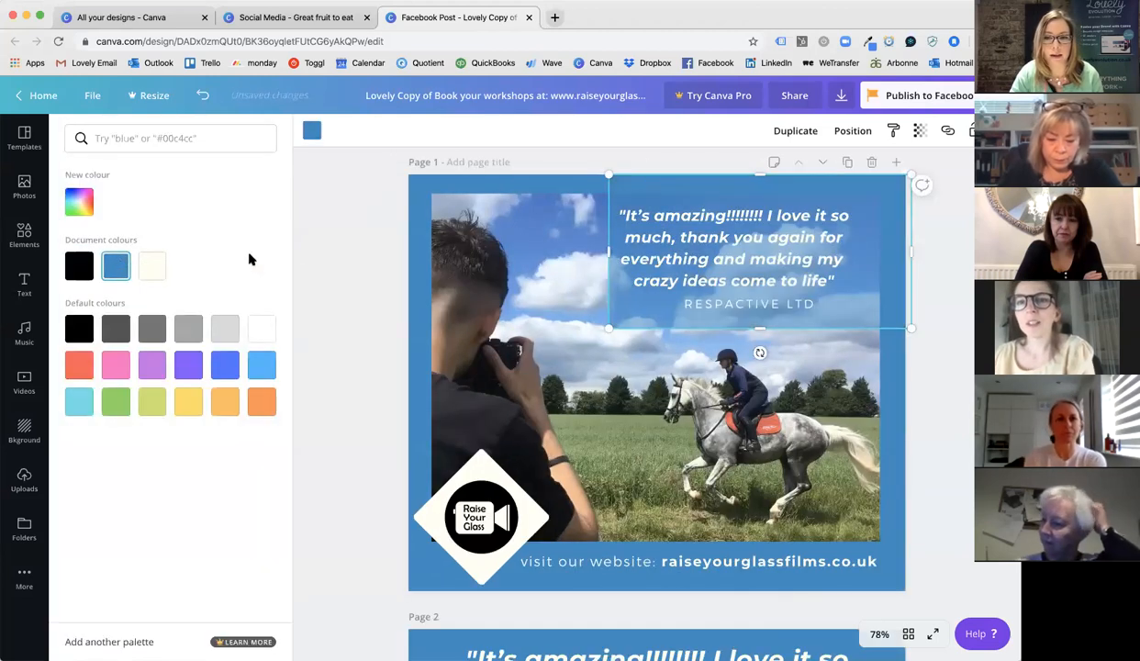
{"action": "left_click", "coordinate": [341, 247]}
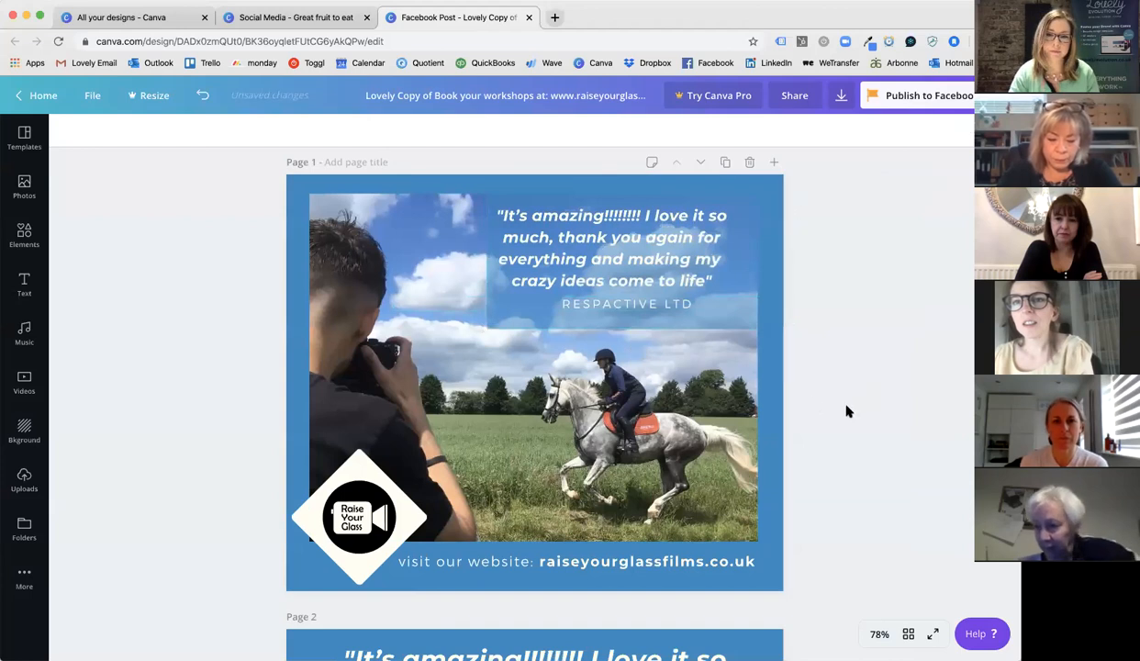
Align the quote and client name on page 1 so both sit centred over the blue rectangle
{"action": "left_click_drag", "start_coordinate": [687, 283], "coordinate": [704, 277]}
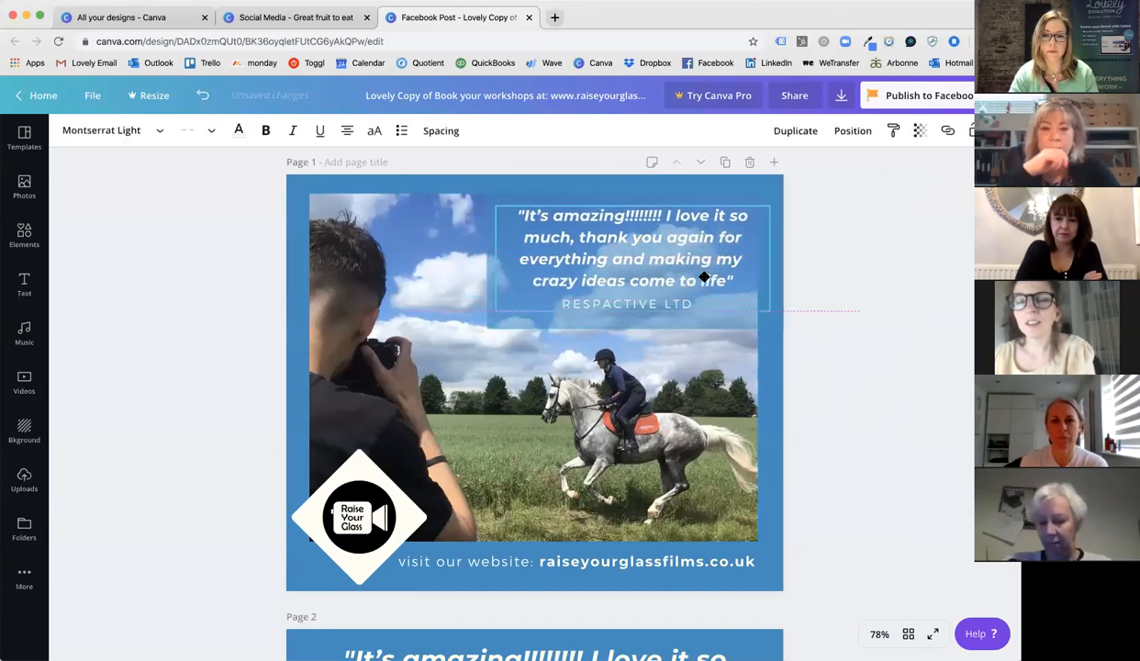
{"action": "left_click", "coordinate": [849, 377]}
{"action": "left_click_drag", "start_coordinate": [637, 307], "coordinate": [657, 307]}
{"action": "left_click_drag", "start_coordinate": [868, 301], "coordinate": [758, 303]}
{"action": "left_click_drag", "start_coordinate": [409, 303], "coordinate": [486, 304]}
{"action": "left_click", "coordinate": [809, 387]}
{"action": "left_click", "coordinate": [619, 280]}
{"action": "left_click_drag", "start_coordinate": [639, 264], "coordinate": [630, 264]}
{"action": "left_click_drag", "start_coordinate": [758, 251], "coordinate": [755, 254]}
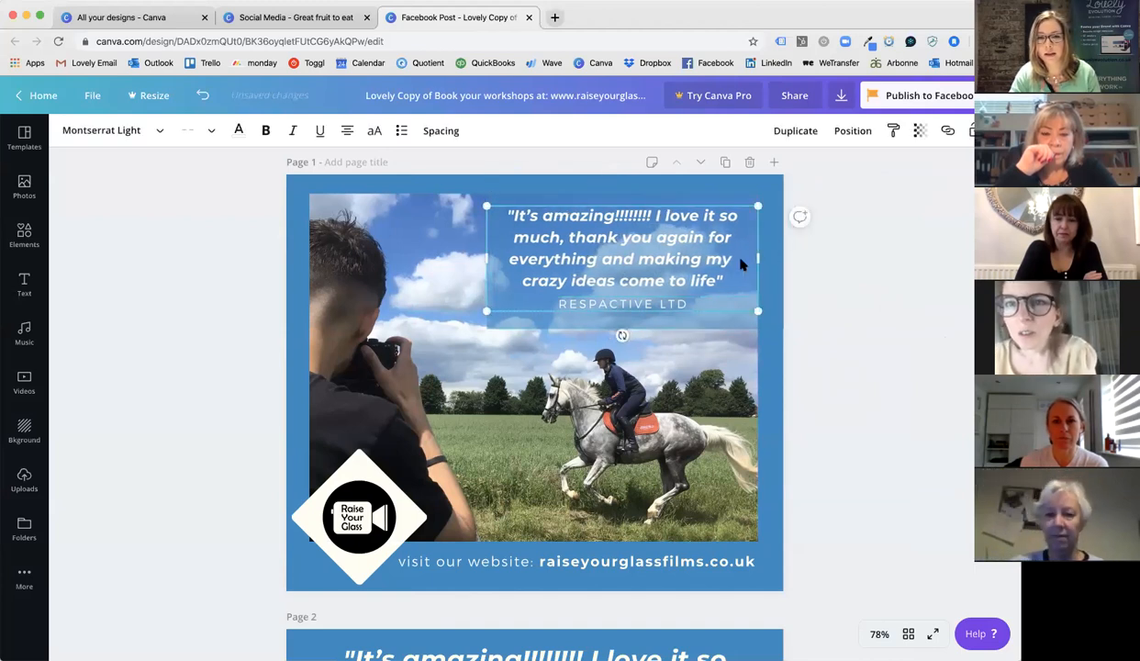
Make the client name on page 1 bold, slightly smaller, and place it a little lower, centred beneath the quote
{"action": "left_click_drag", "start_coordinate": [635, 300], "coordinate": [636, 307]}
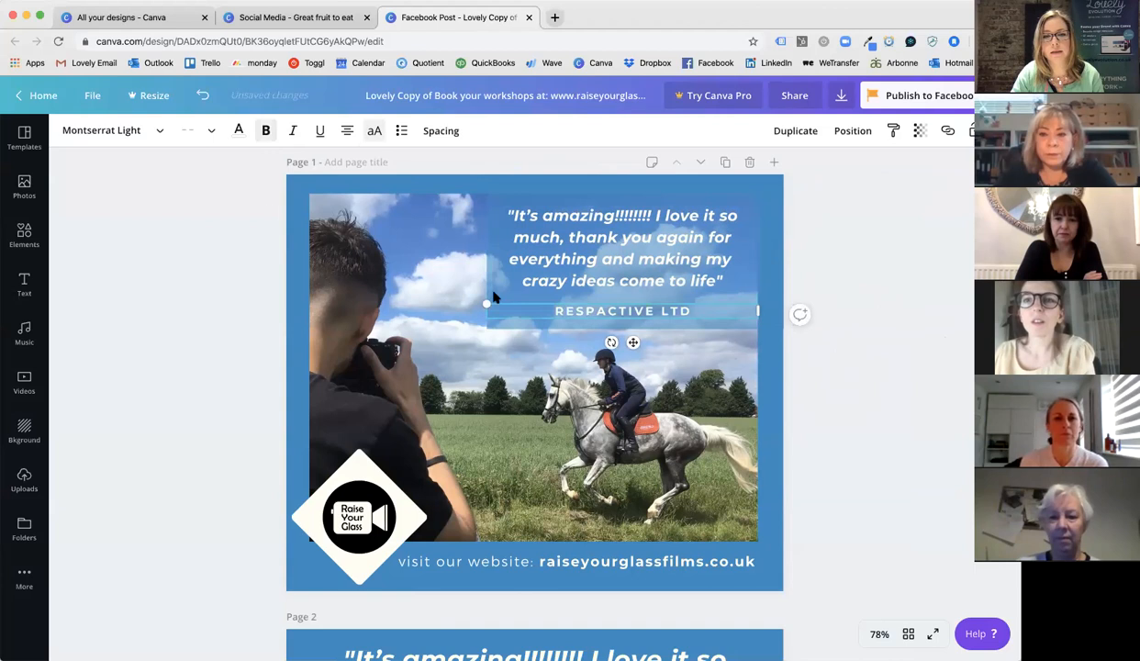
{"action": "left_click_drag", "start_coordinate": [495, 303], "coordinate": [521, 306]}
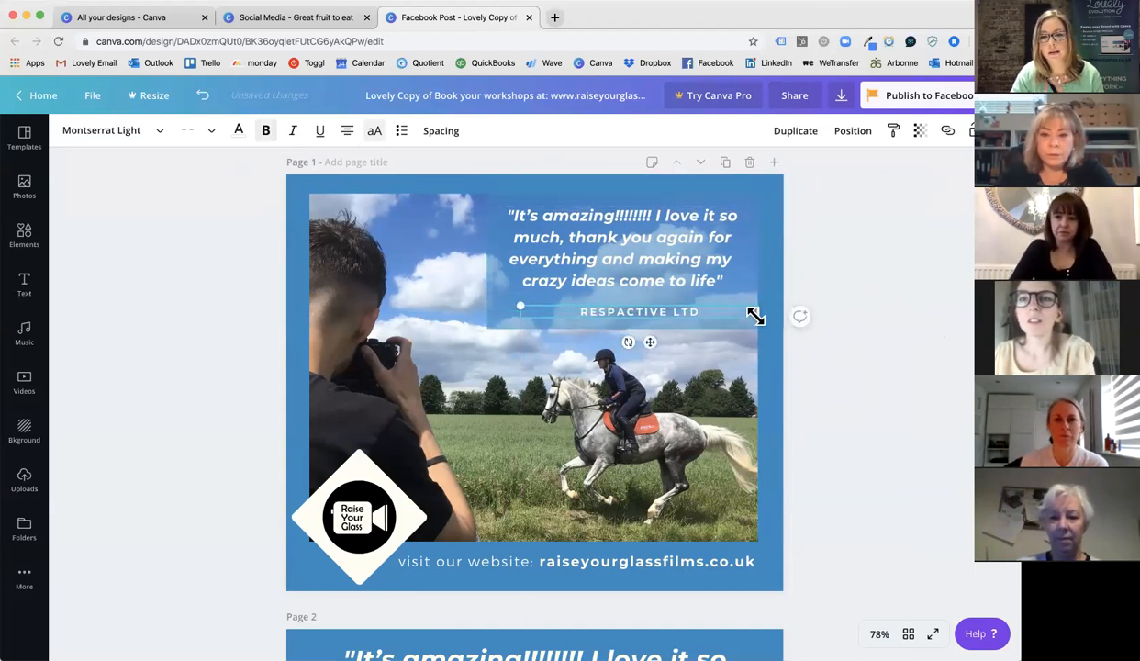
{"action": "mouse_move", "coordinate": [756, 311]}
{"action": "left_mouse_down"}
{"action": "mouse_move", "coordinate": [726, 312]}
{"action": "mouse_move", "coordinate": [742, 311]}
{"action": "left_mouse_up"}
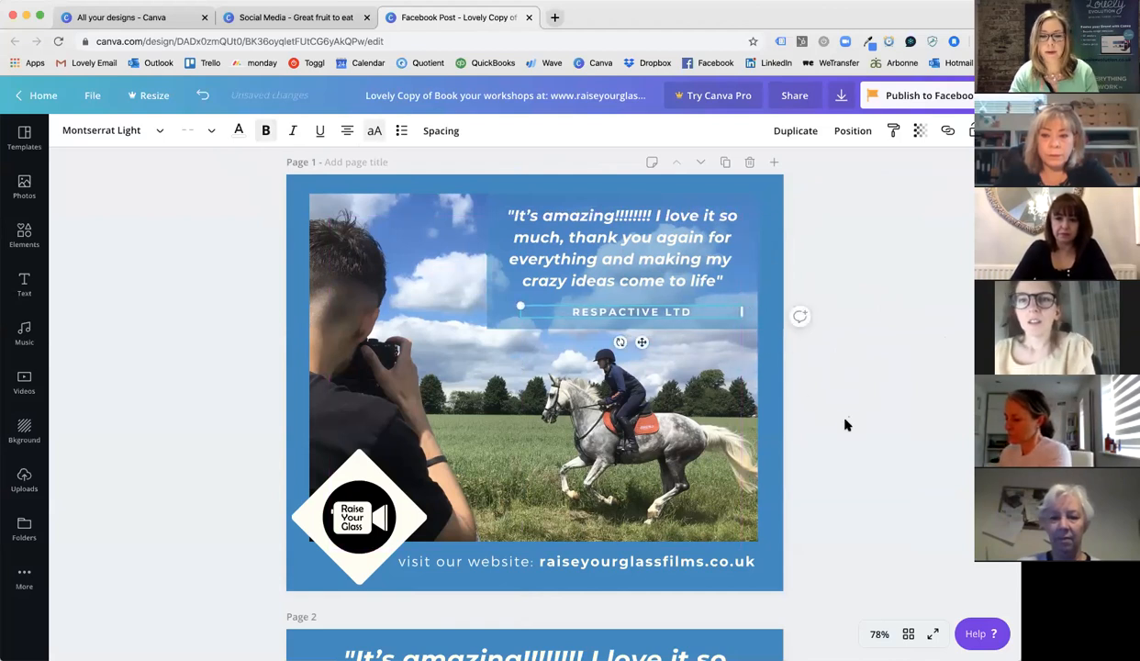
{"action": "left_click", "coordinate": [725, 562]}
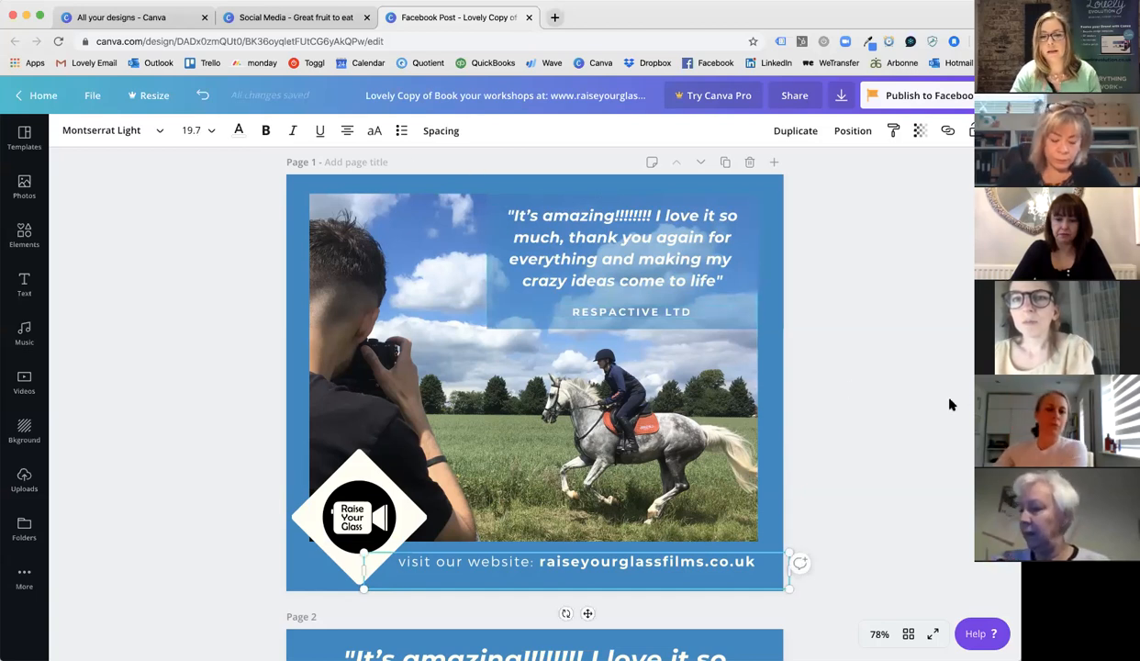
{"action": "left_click", "coordinate": [865, 456]}
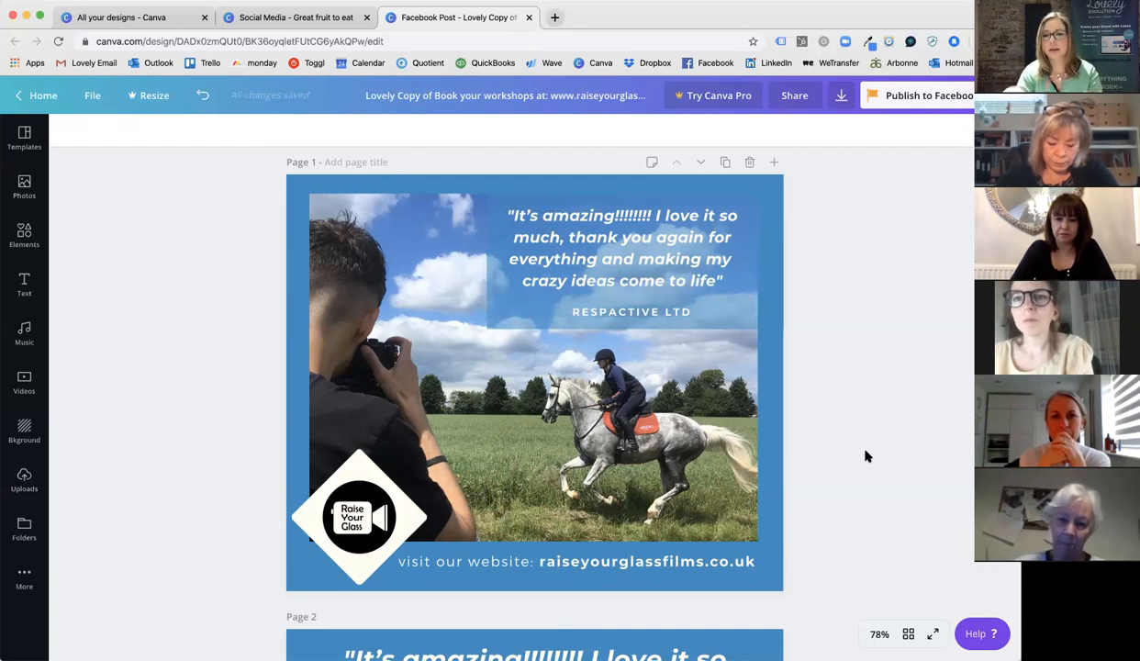
Set the blue rectangle's transparency on page 1 to 64
{"action": "left_click", "coordinate": [493, 314]}
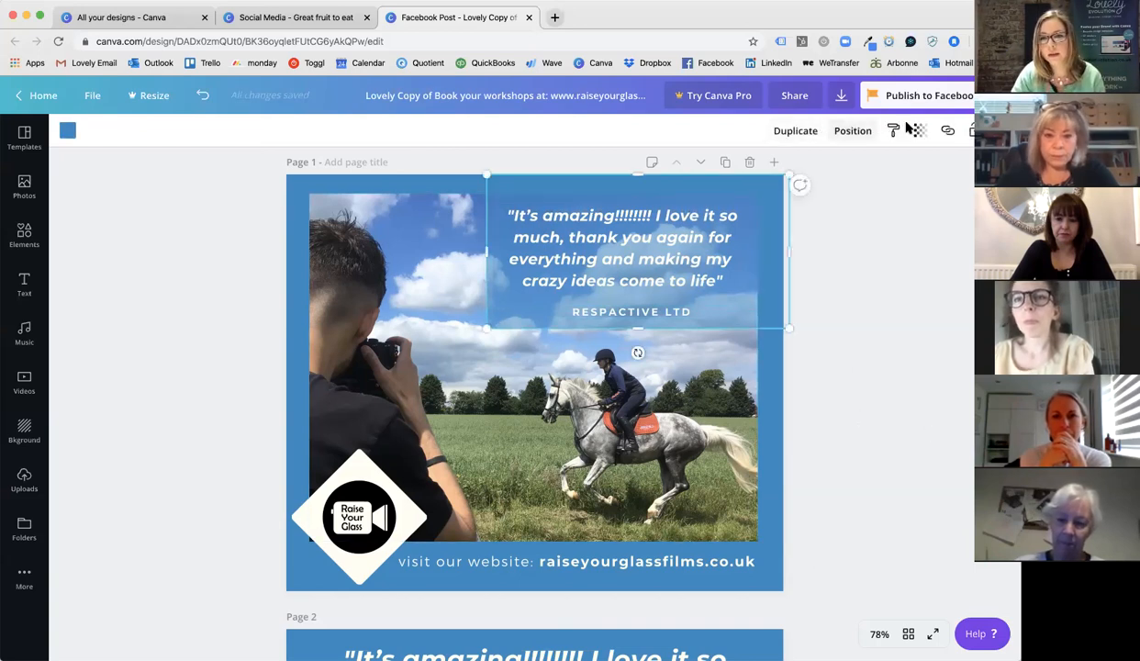
{"action": "left_click", "coordinate": [915, 130]}
{"action": "left_click_drag", "start_coordinate": [840, 166], "coordinate": [856, 168]}
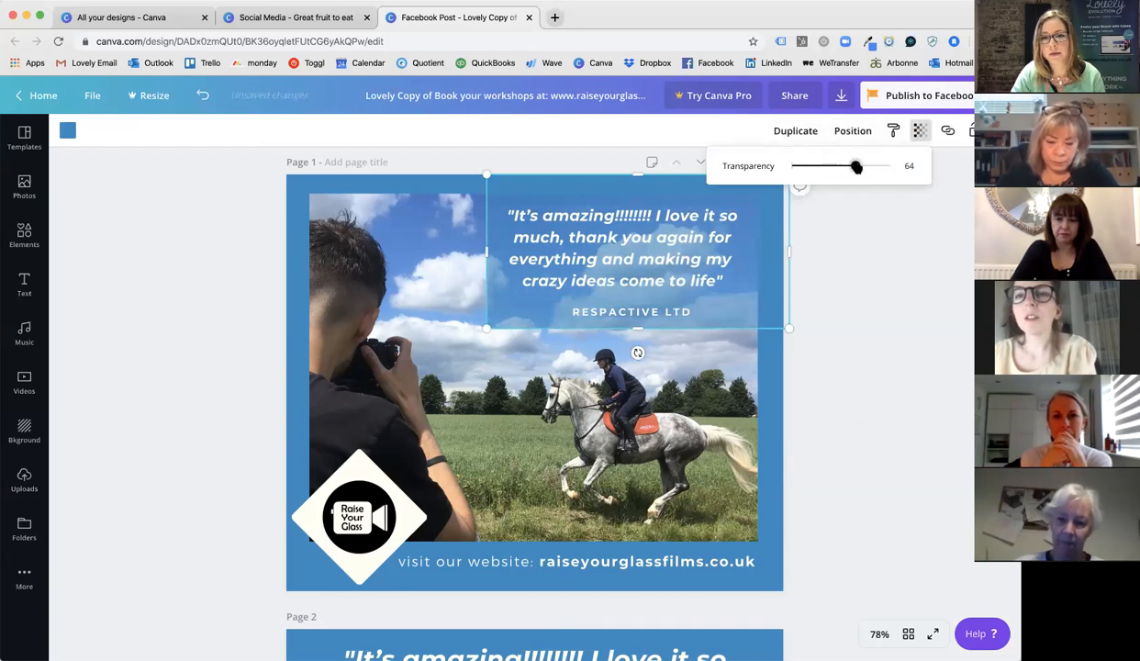
{"action": "left_click", "coordinate": [824, 312]}
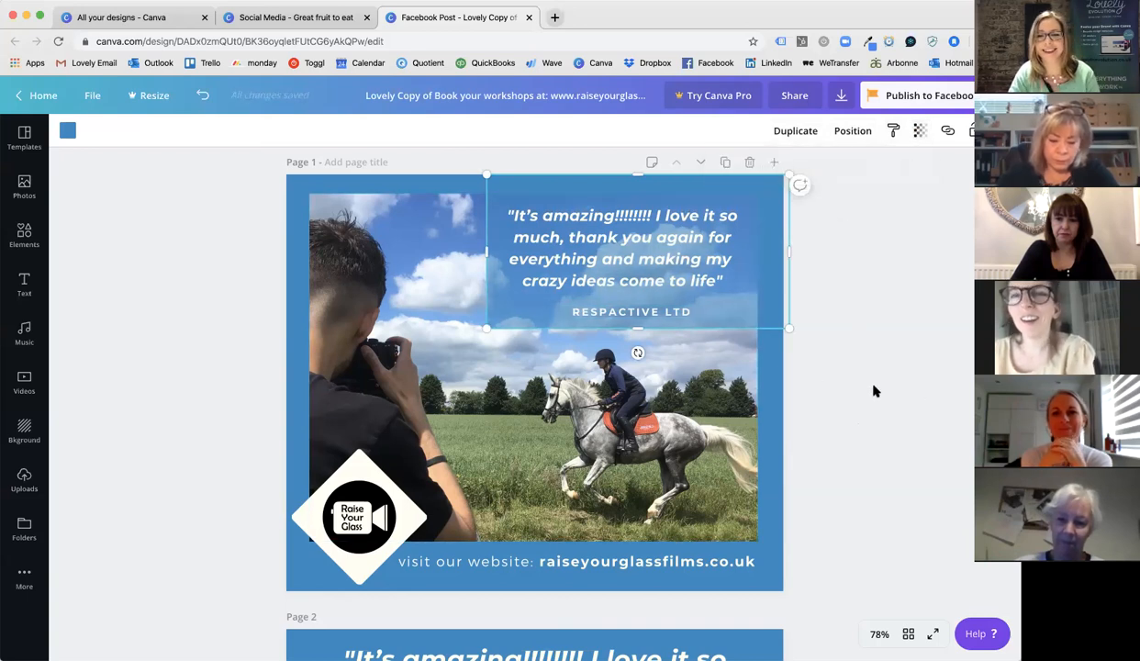
{"action": "left_click", "coordinate": [822, 318]}
Enlarge the horse photo on page 2 to fill the entire page behind the text and logo
{"action": "scroll", "coordinate": [817, 326], "scroll_direction": "down", "scroll_amount": 10}
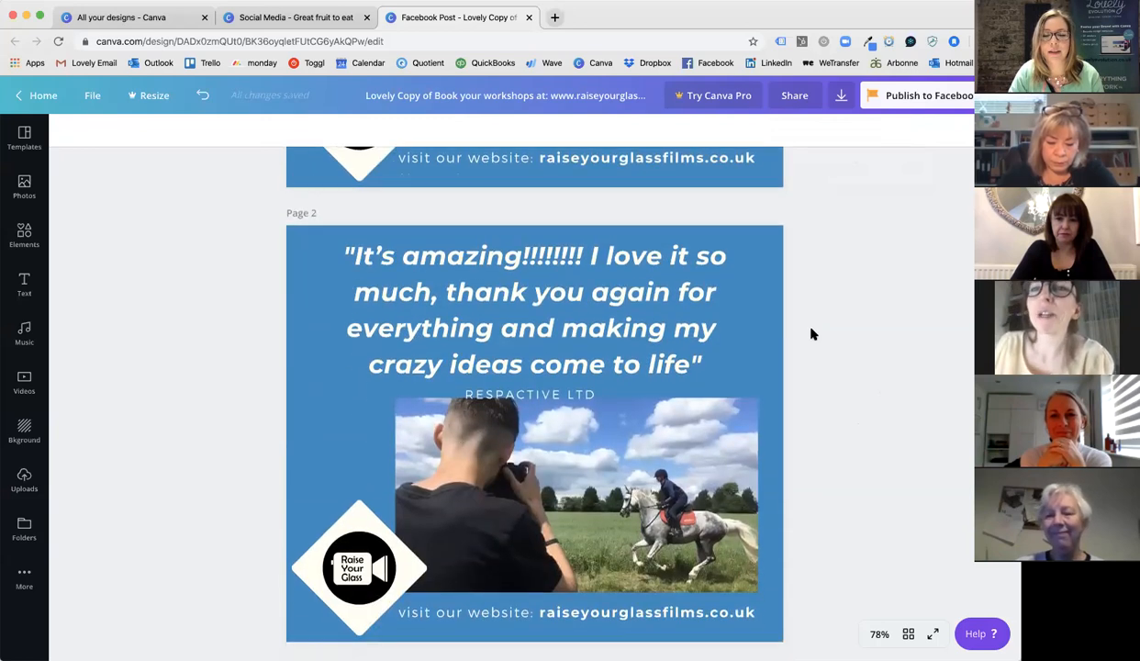
{"action": "scroll", "coordinate": [812, 333], "scroll_direction": "down", "scroll_amount": 1}
{"action": "scroll", "coordinate": [812, 333], "scroll_direction": "up", "scroll_amount": 1}
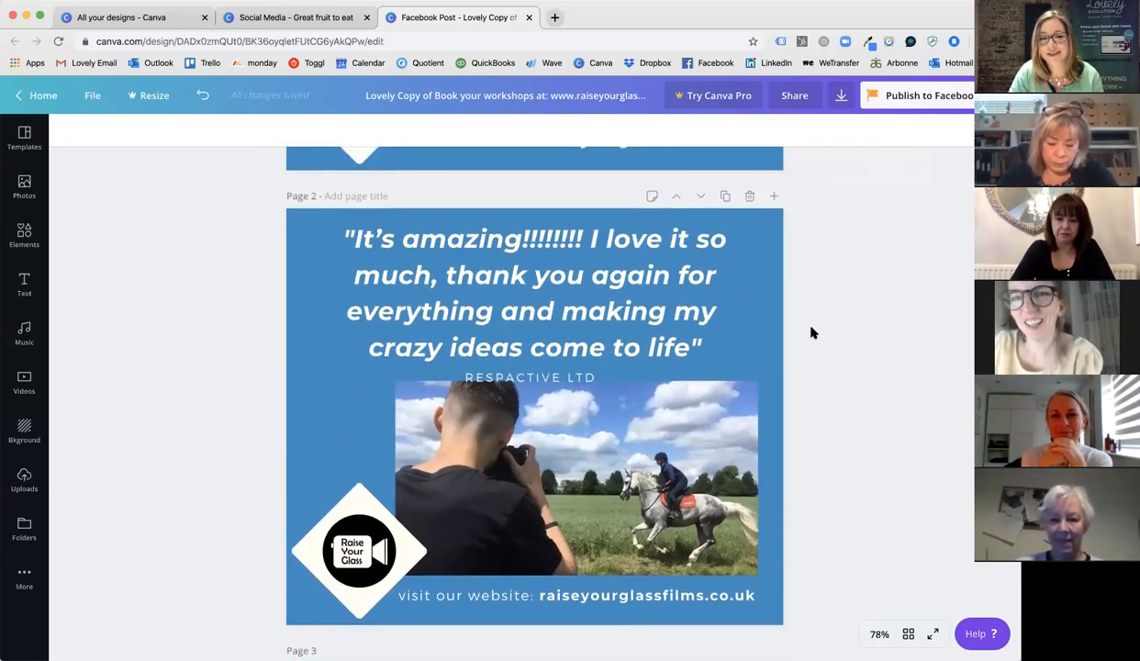
{"action": "scroll", "coordinate": [811, 333], "scroll_direction": "down", "scroll_amount": 1}
{"action": "left_click", "coordinate": [527, 432]}
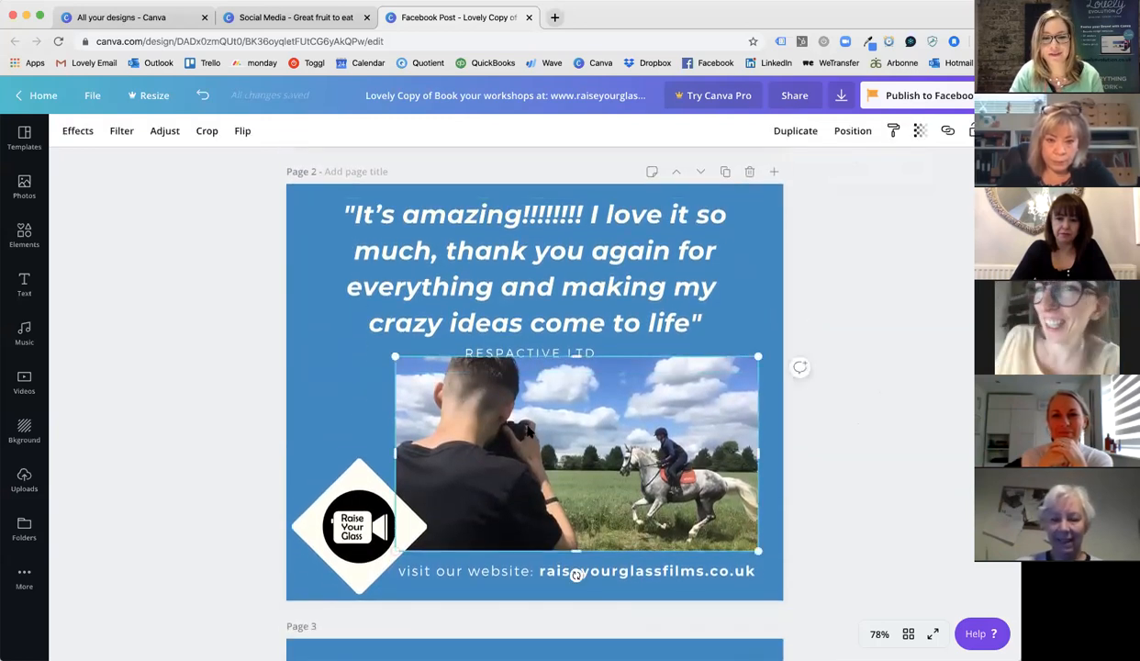
{"action": "left_click_drag", "start_coordinate": [420, 369], "coordinate": [547, 438]}
{"action": "left_click_drag", "start_coordinate": [646, 482], "coordinate": [495, 490]}
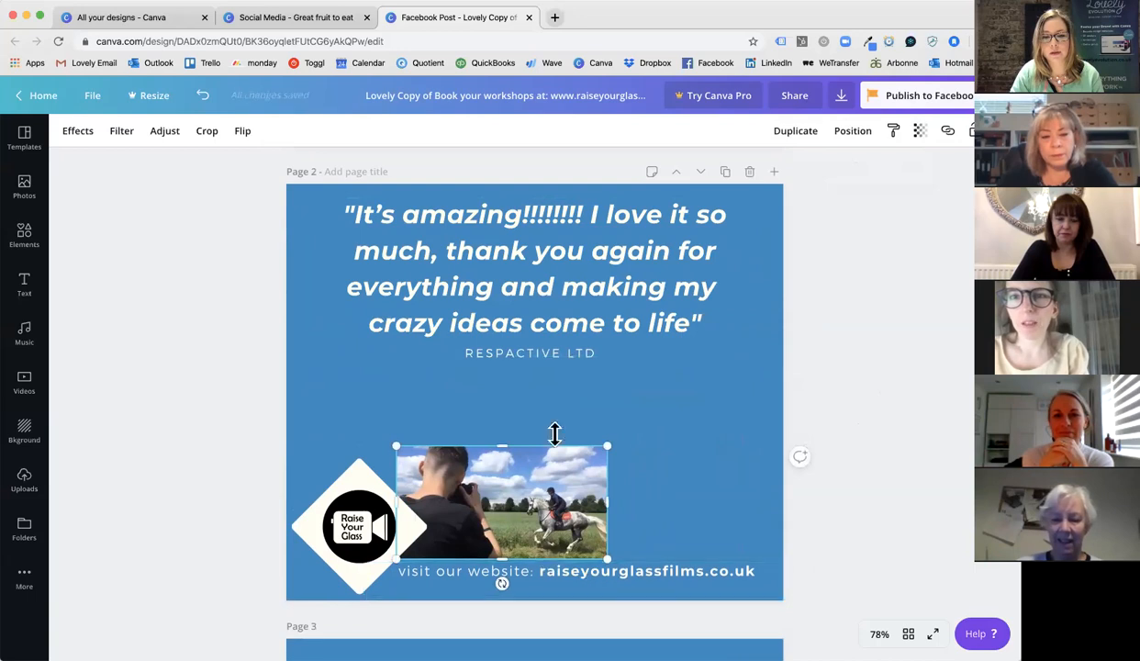
{"action": "left_click_drag", "start_coordinate": [568, 483], "coordinate": [726, 559]}
{"action": "left_click_drag", "start_coordinate": [575, 489], "coordinate": [280, 328]}
{"action": "left_click_drag", "start_coordinate": [542, 331], "coordinate": [533, 184]}
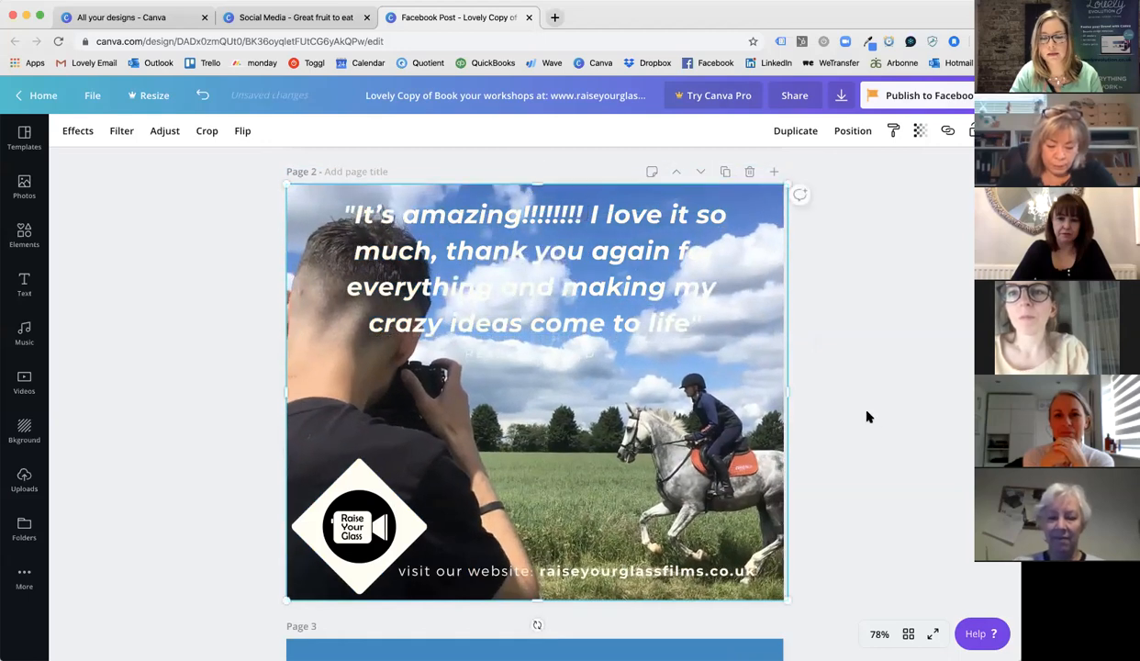
{"action": "left_click", "coordinate": [821, 413]}
{"action": "left_click", "coordinate": [866, 495]}
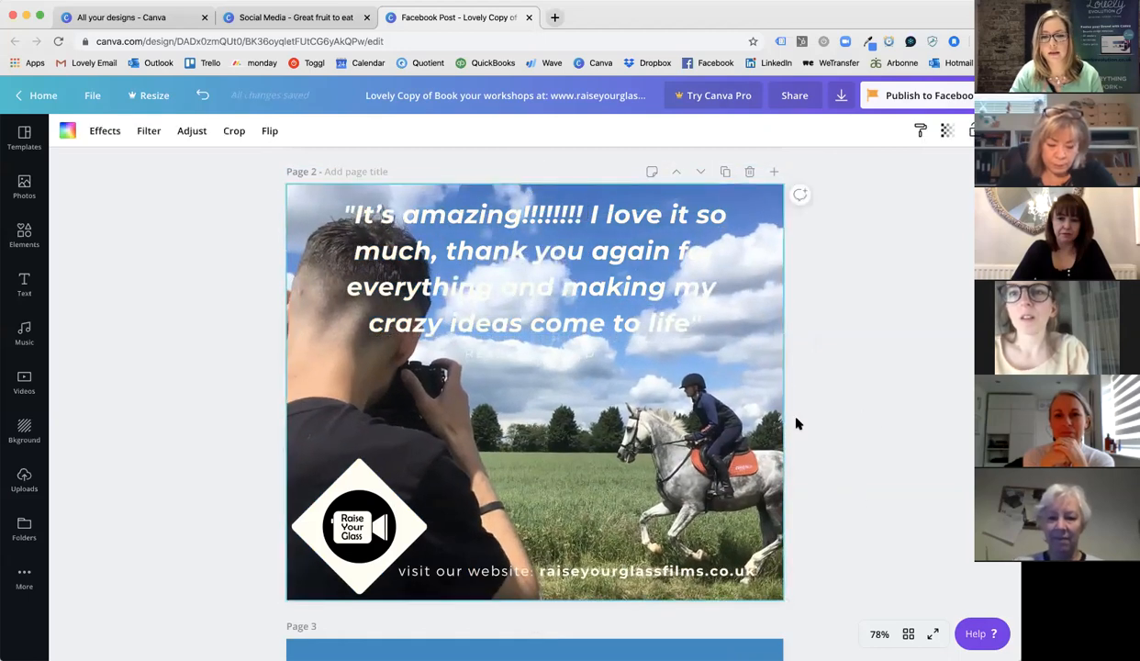
Copy the blue transparent rectangle from page 1 onto page 2
{"action": "scroll", "coordinate": [779, 418], "scroll_direction": "up", "scroll_amount": 3}
{"action": "scroll", "coordinate": [778, 413], "scroll_direction": "down", "scroll_amount": 2}
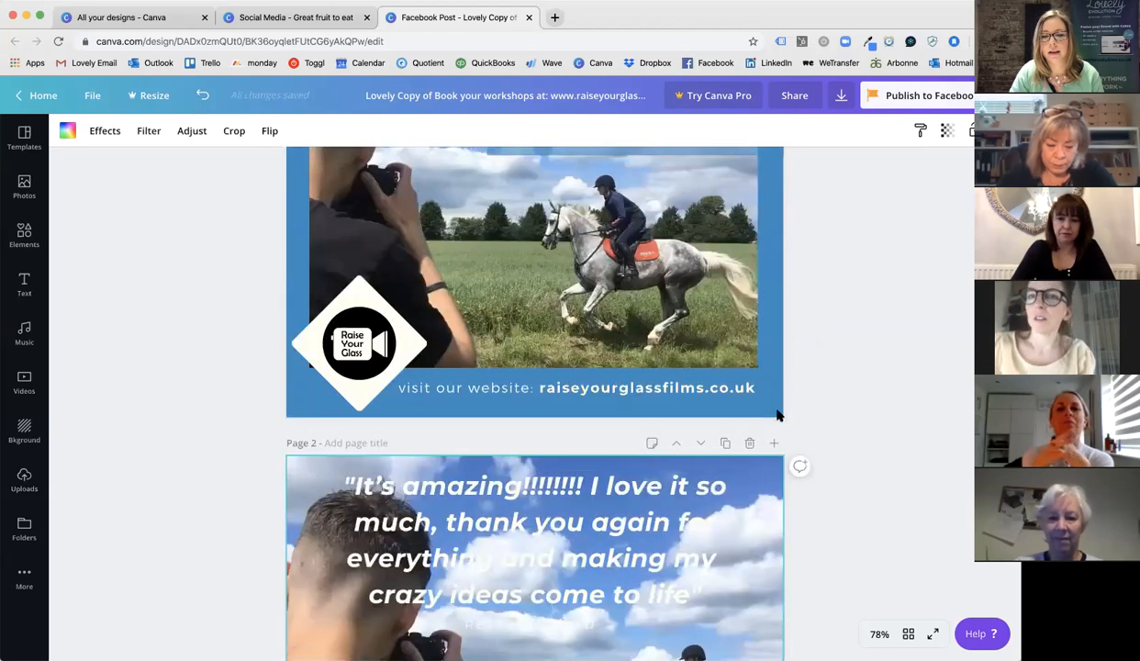
{"action": "scroll", "coordinate": [760, 372], "scroll_direction": "up", "scroll_amount": 4}
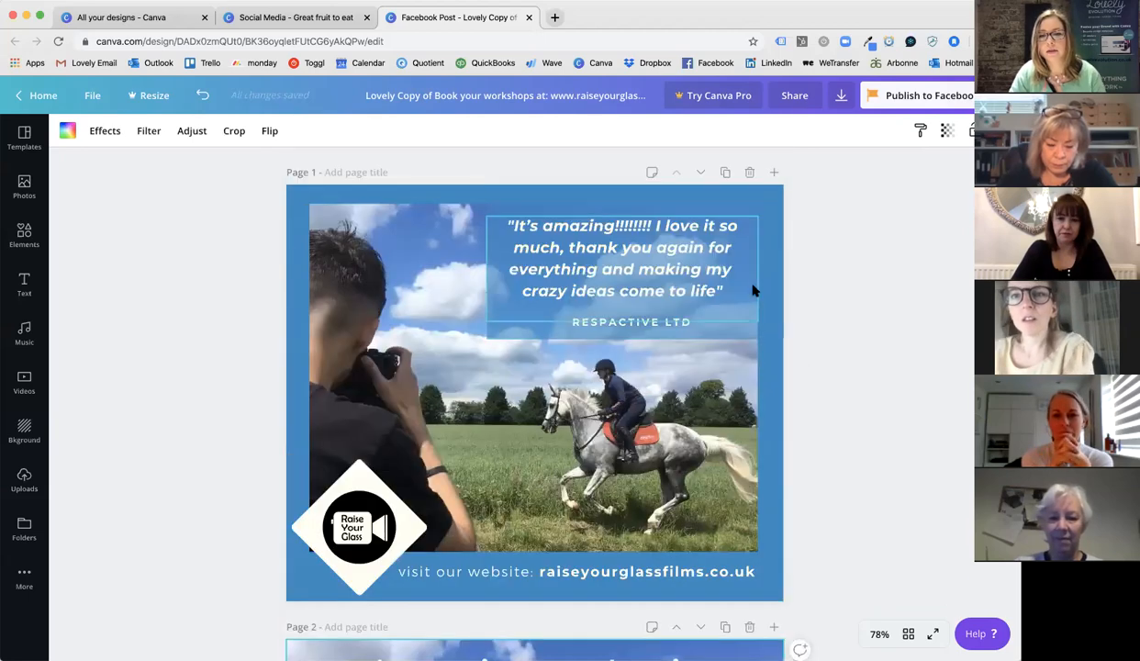
{"action": "left_click", "coordinate": [749, 328]}
{"action": "scroll", "coordinate": [809, 379], "scroll_direction": "down", "scroll_amount": 4}
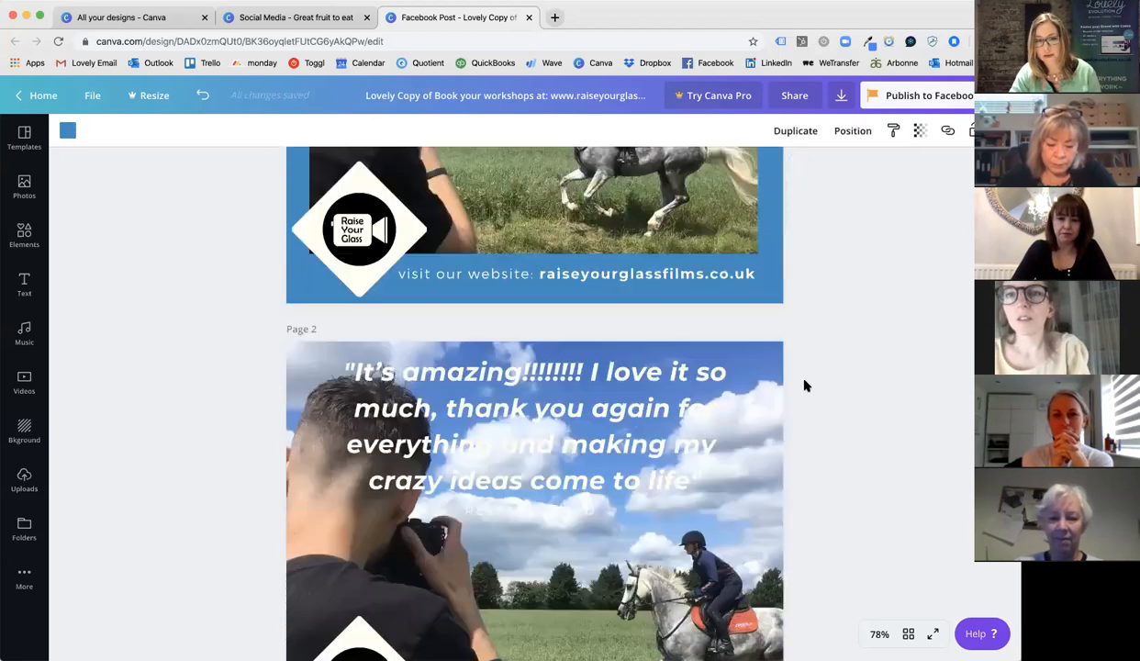
{"action": "left_click", "coordinate": [752, 496]}
{"action": "key", "text": "ctrl+v"}
{"action": "scroll", "coordinate": [760, 488], "scroll_direction": "down", "scroll_amount": 1}
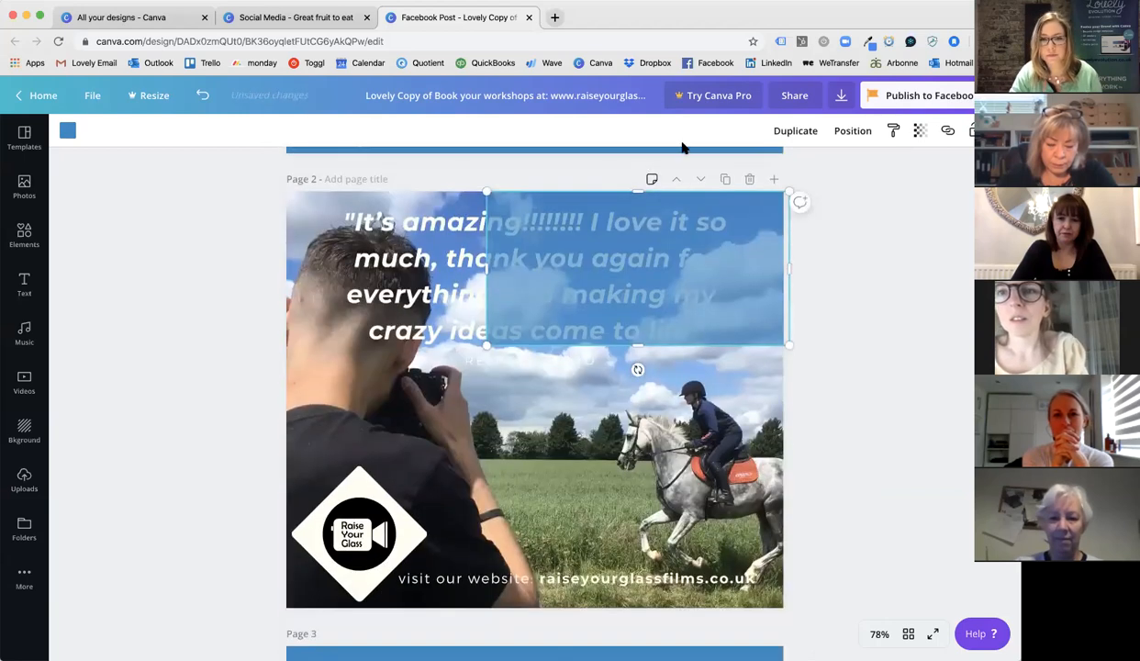
Layer the blue rectangle behind the page 2 text and enlarge it to reach down past the client name
{"action": "left_click", "coordinate": [843, 129]}
{"action": "left_click", "coordinate": [812, 169]}
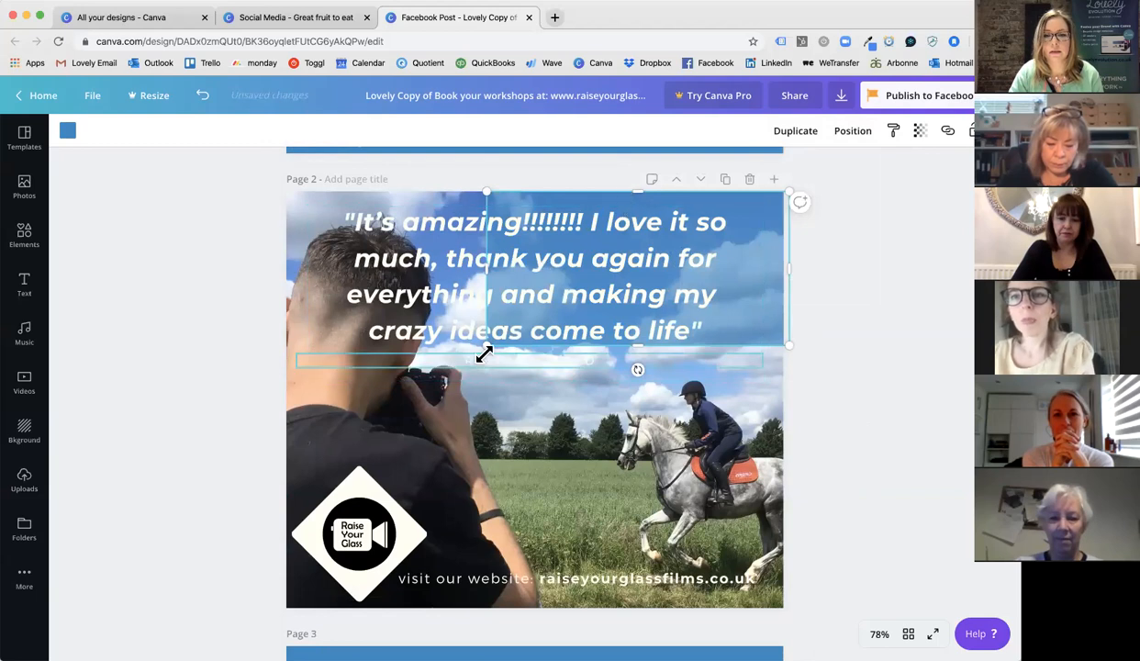
{"action": "mouse_move", "coordinate": [452, 379]}
{"action": "left_mouse_down"}
{"action": "mouse_move", "coordinate": [407, 397]}
{"action": "mouse_move", "coordinate": [448, 382]}
{"action": "left_mouse_up"}
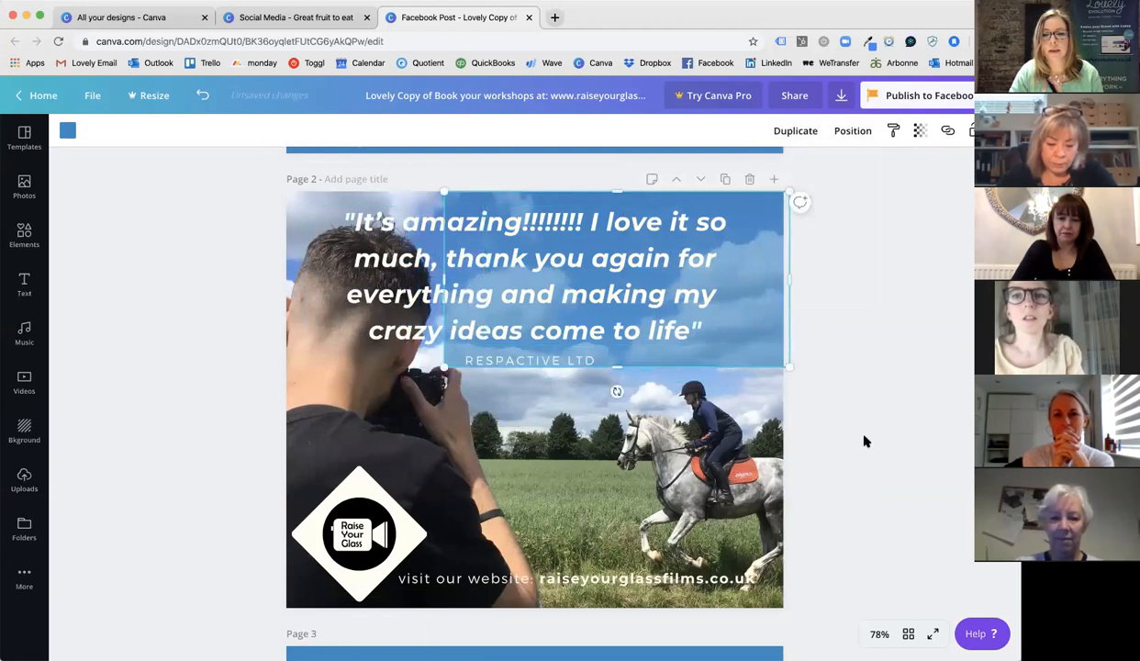
{"action": "left_click", "coordinate": [841, 427]}
Shrink the page 2 quote and client name together onto the blue rectangle, and make the client name bold
{"action": "left_click", "coordinate": [538, 336]}
{"action": "left_click_drag", "start_coordinate": [563, 292], "coordinate": [593, 309]}
{"action": "left_click_drag", "start_coordinate": [419, 363], "coordinate": [447, 343]}
{"action": "left_click", "coordinate": [849, 410]}
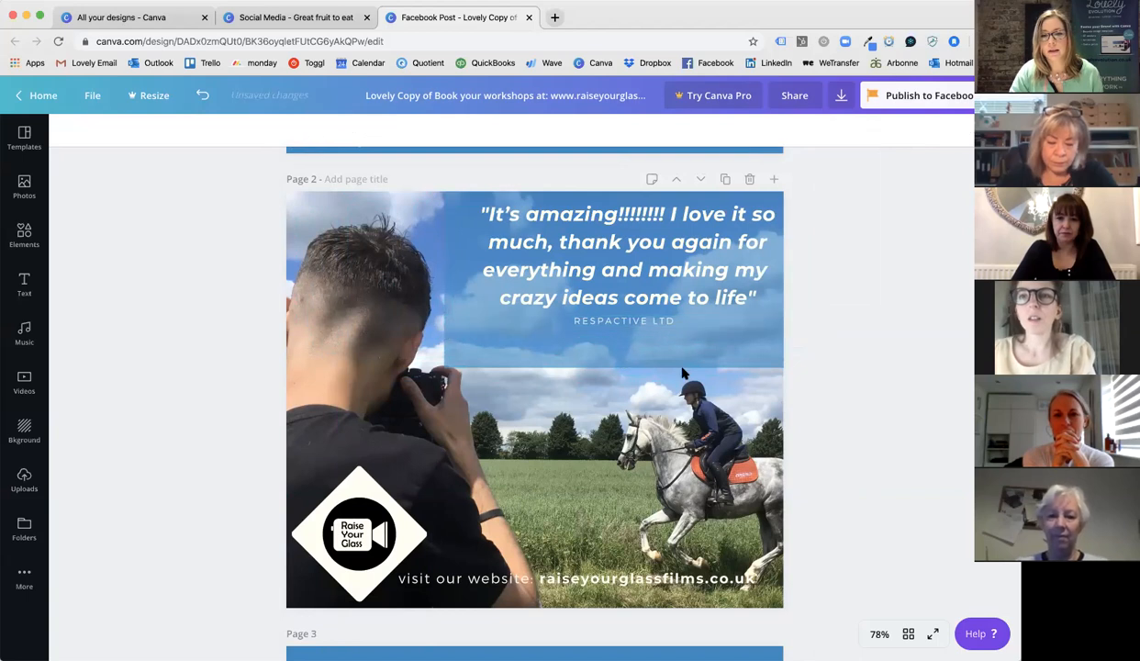
{"action": "left_click", "coordinate": [624, 322]}
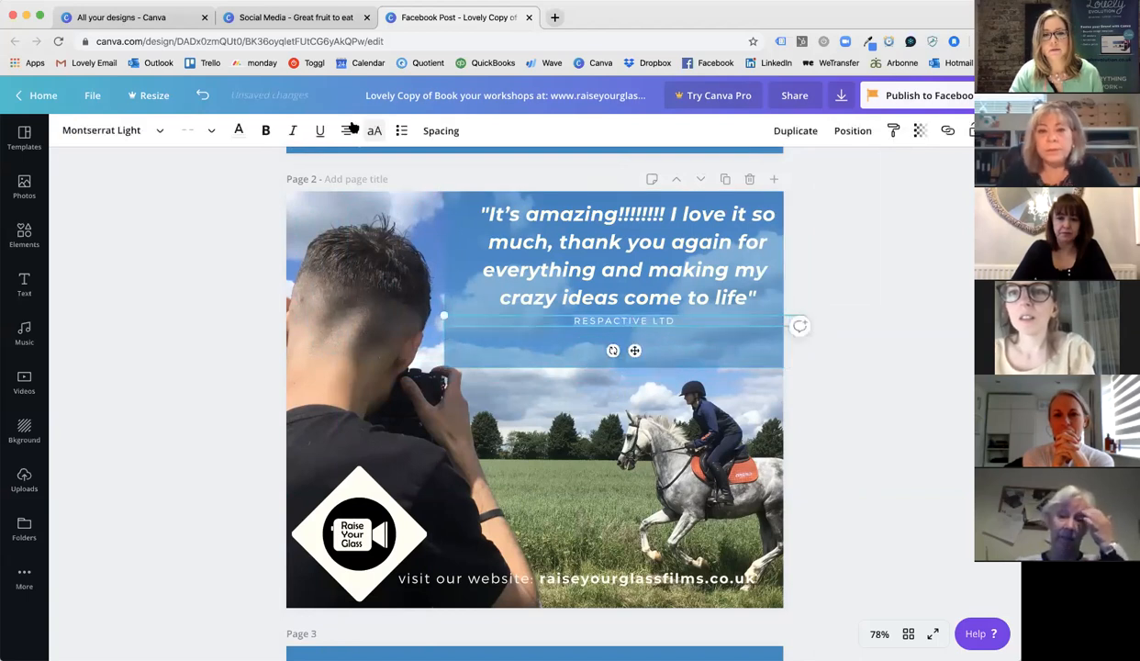
Narrow and shorten the blue rectangle on page 2 so it fits closely around the quote and client name
{"action": "left_click", "coordinate": [498, 360]}
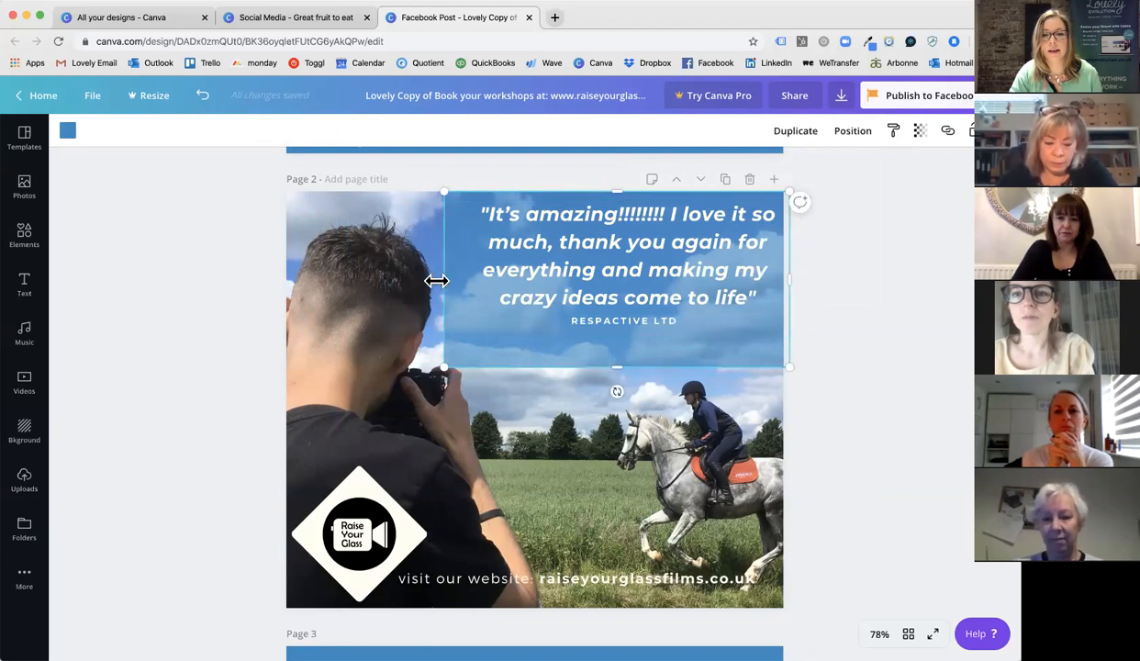
{"action": "left_click_drag", "start_coordinate": [455, 278], "coordinate": [469, 272]}
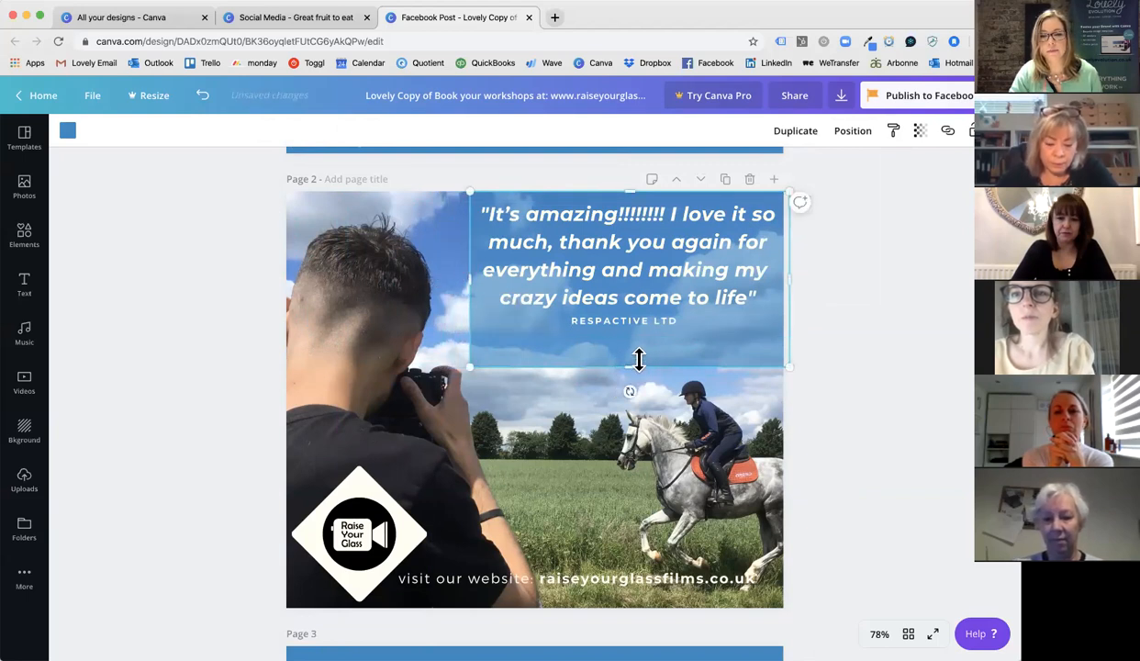
{"action": "left_click_drag", "start_coordinate": [638, 359], "coordinate": [642, 350]}
{"action": "left_click", "coordinate": [845, 387]}
Shift the page 2 quote and client name slightly down, and widen the blue rectangle a little to the left
{"action": "left_click_drag", "start_coordinate": [698, 282], "coordinate": [694, 287]}
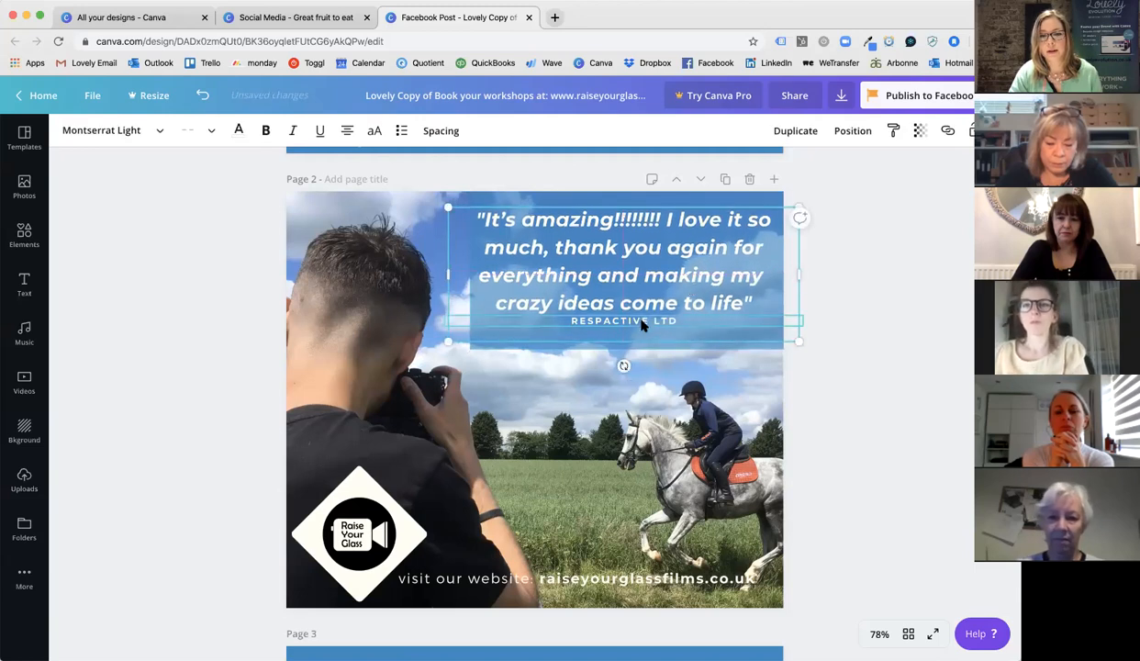
{"action": "left_click_drag", "start_coordinate": [642, 321], "coordinate": [645, 325]}
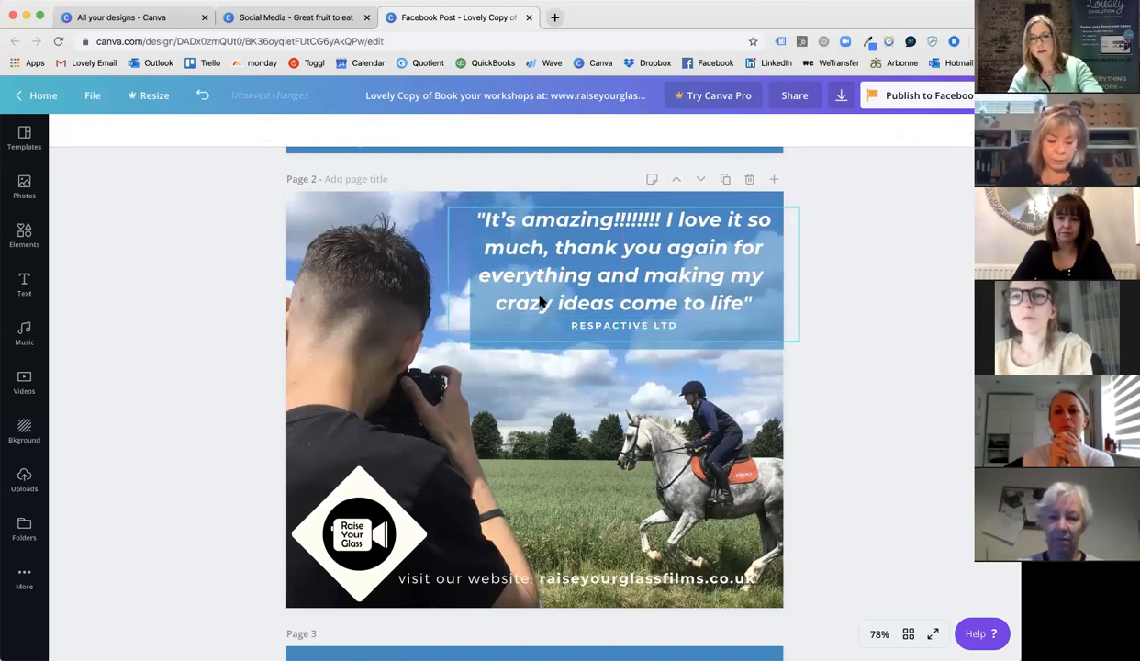
{"action": "left_click", "coordinate": [518, 340]}
{"action": "left_click", "coordinate": [521, 348]}
{"action": "left_click_drag", "start_coordinate": [470, 268], "coordinate": [457, 266]}
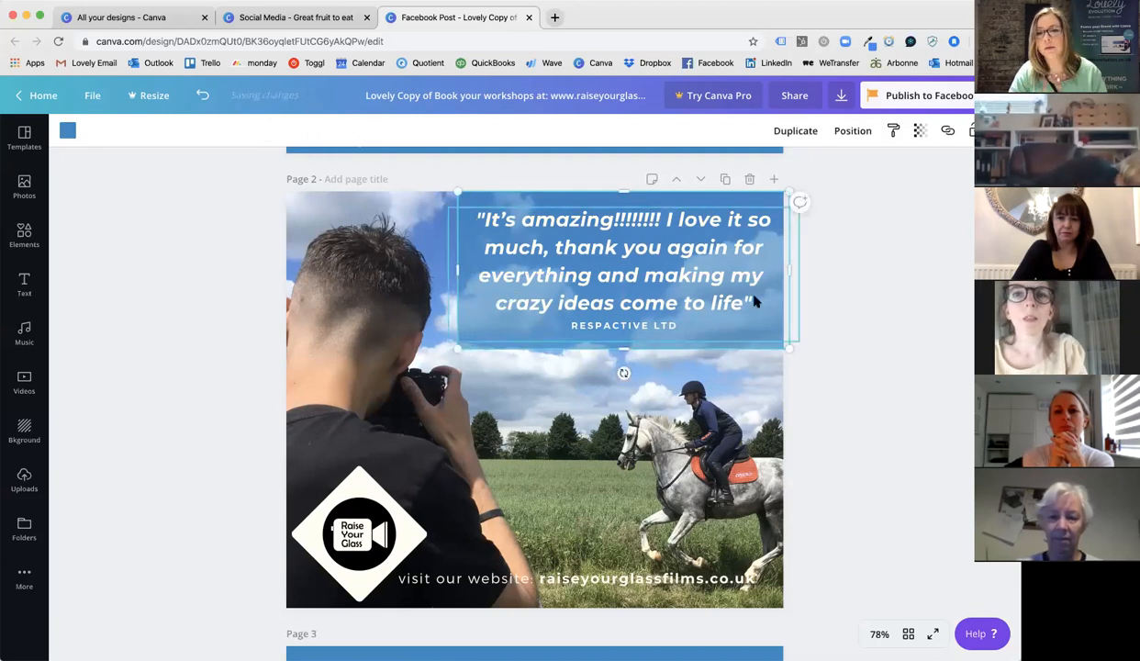
Nudge the page 2 quote slightly to the left on the blue rectangle
{"action": "left_click", "coordinate": [615, 276]}
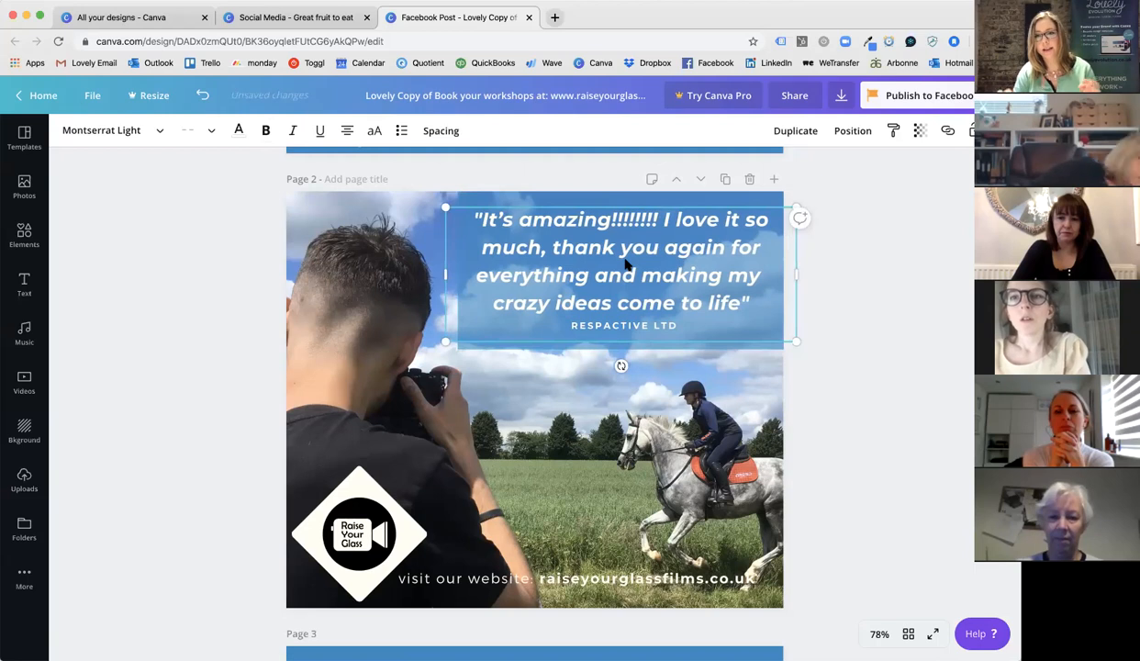
{"action": "left_click", "coordinate": [850, 416]}
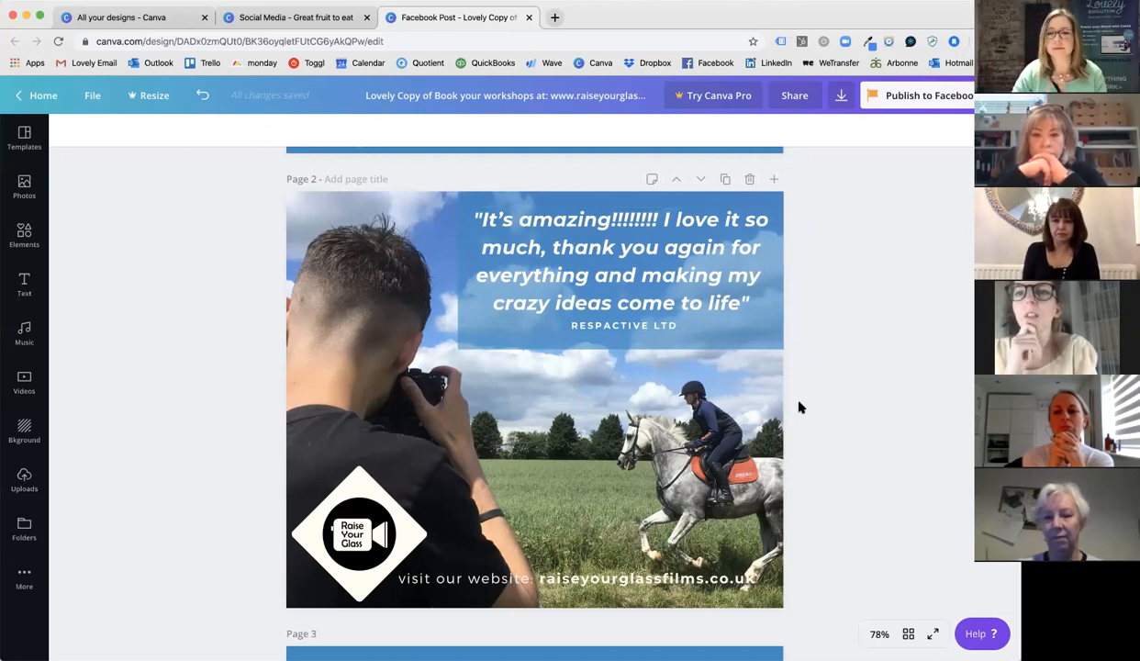
Compare the redesigned testimonial posts on pages 1 and 2 with the original layout on page 3
{"action": "scroll", "coordinate": [760, 450], "scroll_direction": "down", "scroll_amount": 5}
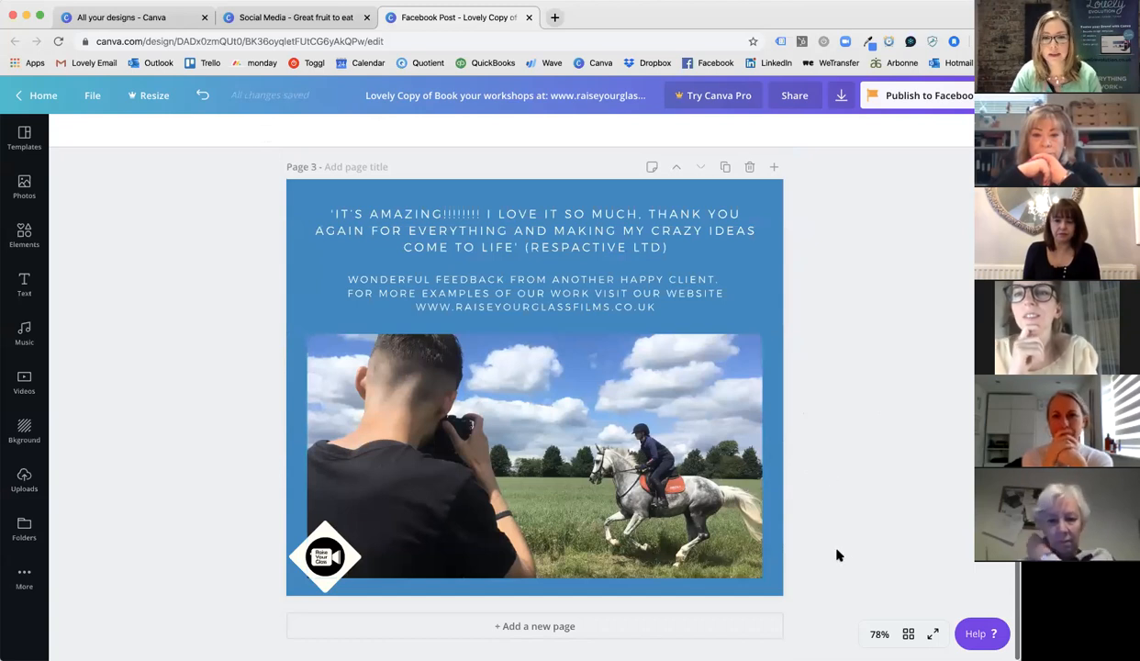
{"action": "scroll", "coordinate": [842, 554], "scroll_direction": "up", "scroll_amount": 5}
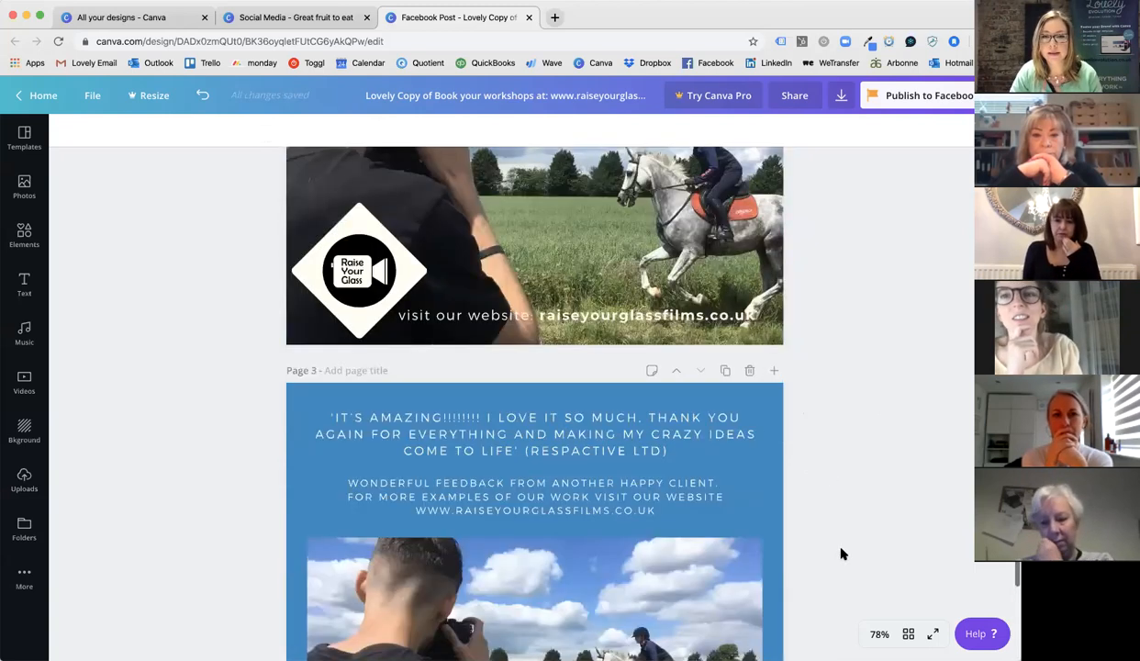
{"action": "scroll", "coordinate": [843, 554], "scroll_direction": "down", "scroll_amount": 1}
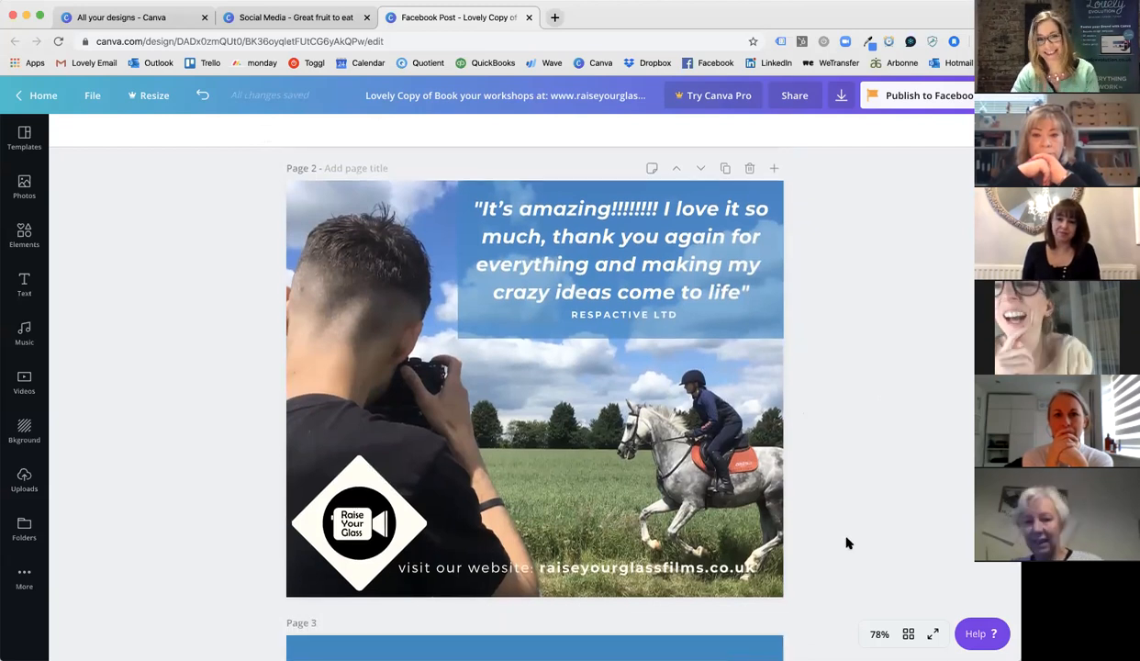
{"action": "scroll", "coordinate": [849, 547], "scroll_direction": "up", "scroll_amount": 2}
{"action": "scroll", "coordinate": [849, 548], "scroll_direction": "down", "scroll_amount": 8}
{"action": "scroll", "coordinate": [849, 549], "scroll_direction": "down", "scroll_amount": 3}
{"action": "scroll", "coordinate": [850, 548], "scroll_direction": "up", "scroll_amount": 1}
{"action": "scroll", "coordinate": [850, 548], "scroll_direction": "down", "scroll_amount": 1}
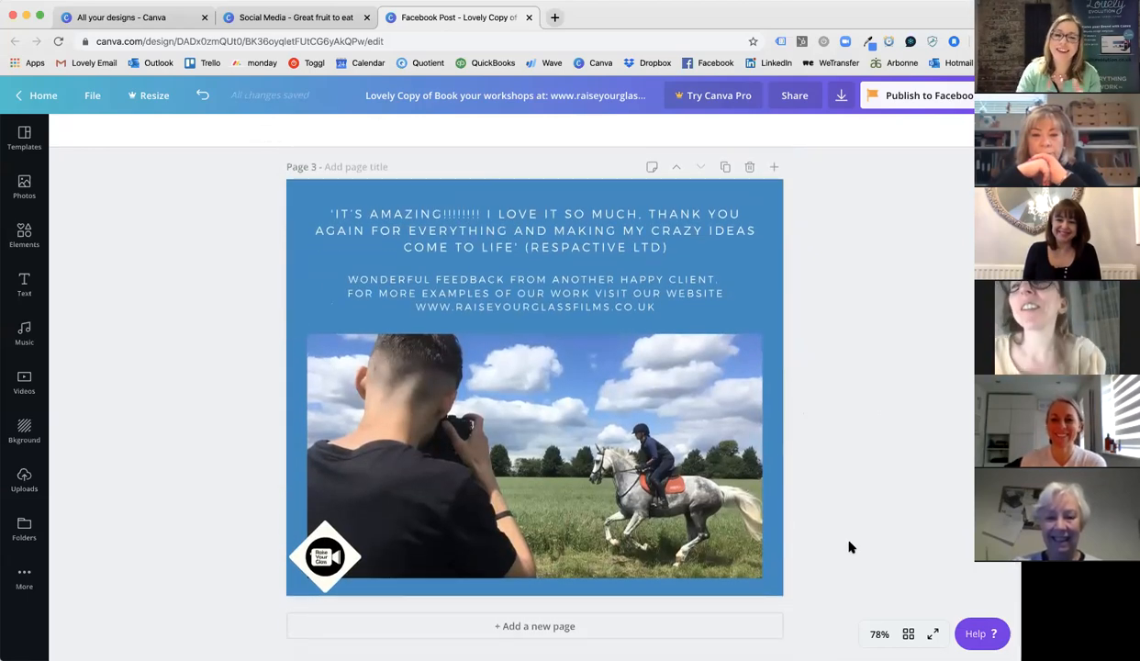
{"action": "scroll", "coordinate": [873, 539], "scroll_direction": "up", "scroll_amount": 9}
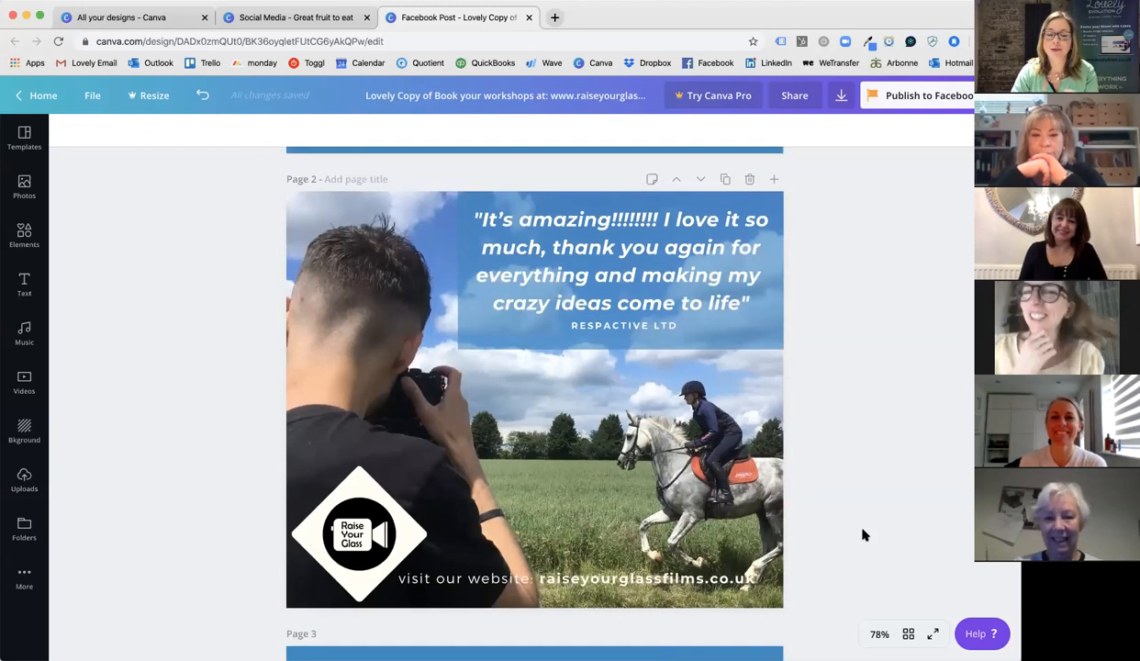
{"action": "scroll", "coordinate": [859, 535], "scroll_direction": "up", "scroll_amount": 9}
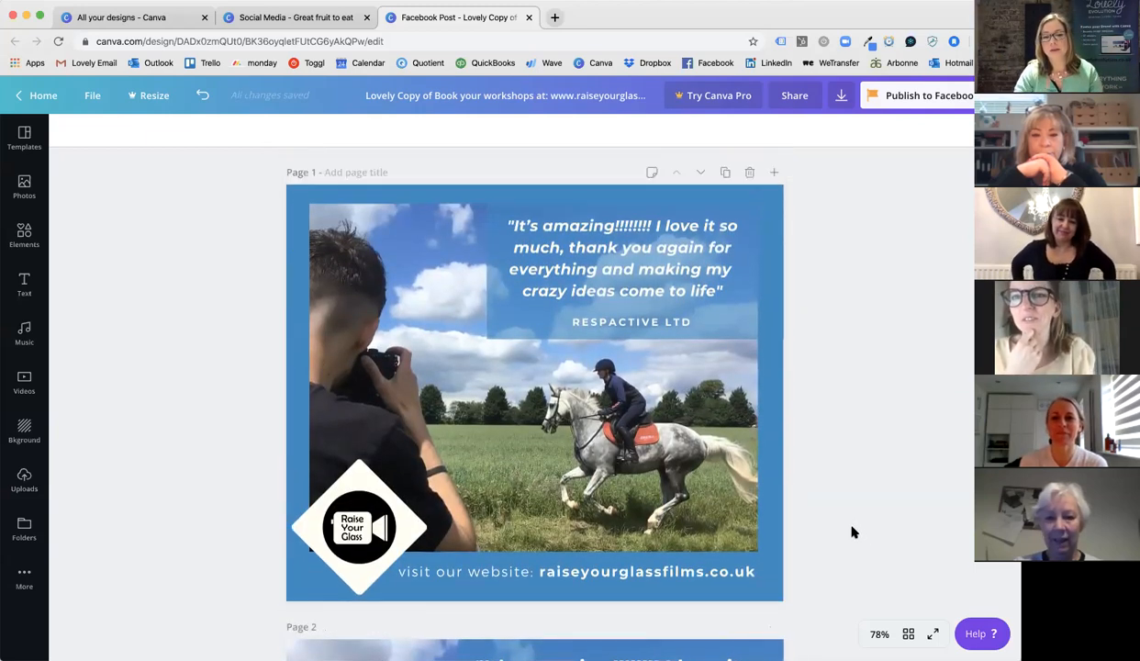
Crop the page 1 photo slightly at its left and top edges to widen the blue border there
{"action": "left_click", "coordinate": [436, 315]}
{"action": "mouse_move", "coordinate": [763, 376]}
{"action": "left_mouse_down"}
{"action": "mouse_move", "coordinate": [745, 376]}
{"action": "mouse_move", "coordinate": [758, 376]}
{"action": "left_mouse_up"}
{"action": "left_click_drag", "start_coordinate": [299, 375], "coordinate": [315, 375]}
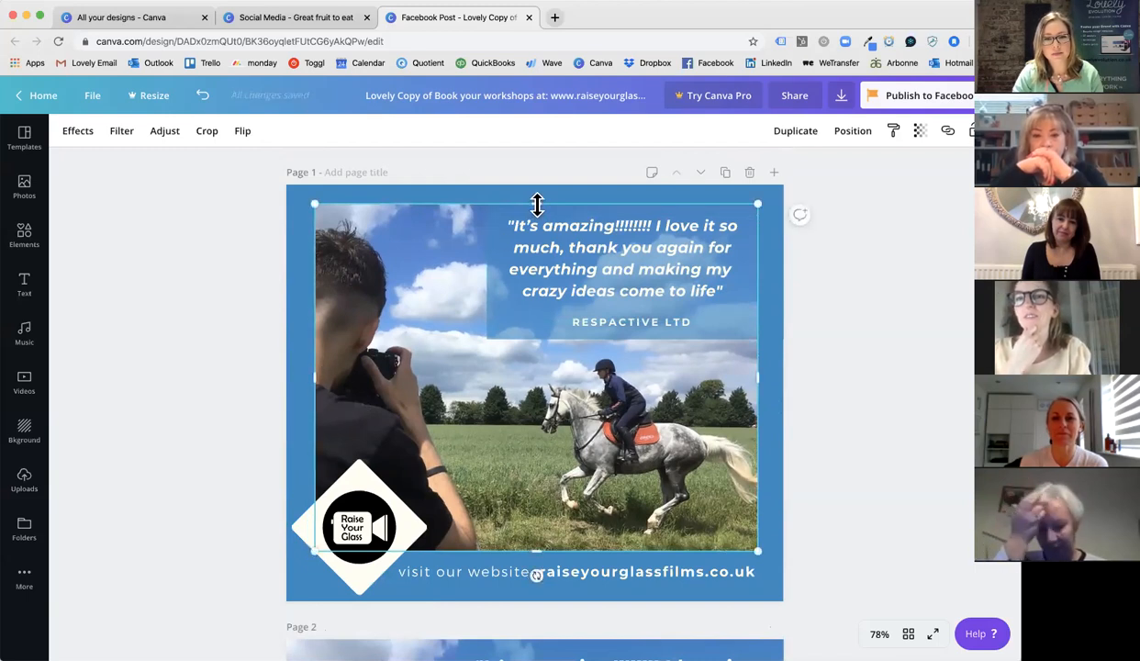
{"action": "left_click_drag", "start_coordinate": [536, 205], "coordinate": [534, 214]}
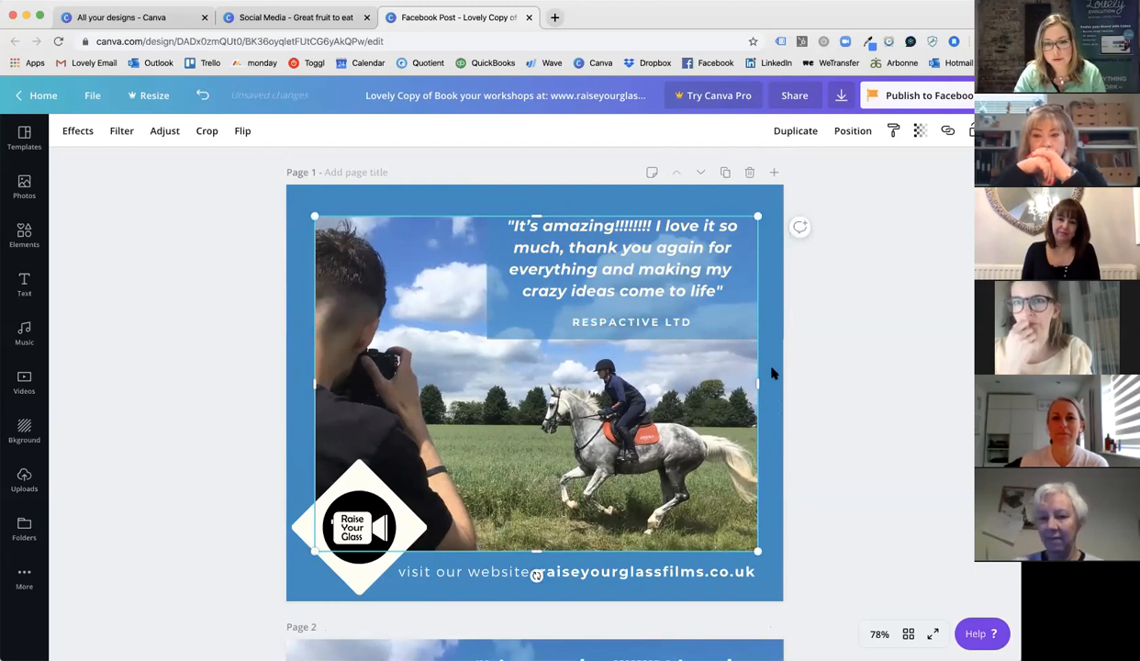
Trim the right edge of the page 1 photo slightly to even out the blue border around it
{"action": "left_click_drag", "start_coordinate": [758, 381], "coordinate": [826, 424]}
{"action": "left_click", "coordinate": [845, 482]}
{"action": "left_click", "coordinate": [716, 384]}
{"action": "left_click_drag", "start_coordinate": [754, 378], "coordinate": [752, 379]}
{"action": "double_click", "coordinate": [669, 404]}
{"action": "left_click_drag", "start_coordinate": [669, 404], "coordinate": [669, 405]}
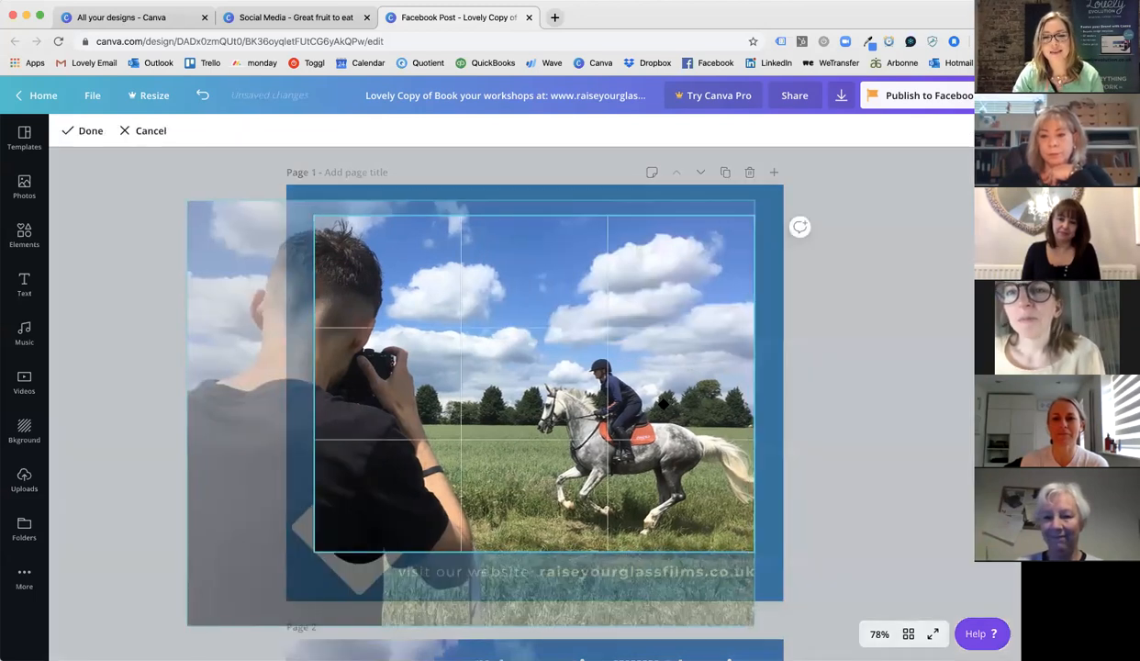
{"action": "left_click", "coordinate": [832, 422]}
{"action": "left_click", "coordinate": [125, 219]}
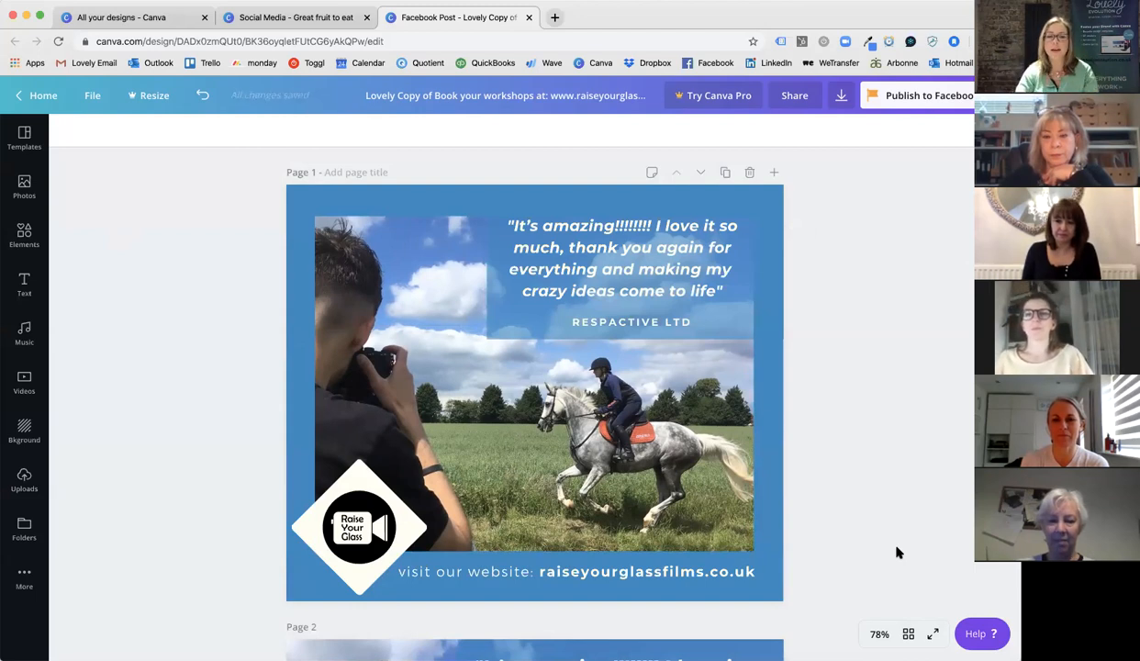
Enlarge the page 2 background photo within its crop and shift it left behind the quote
{"action": "scroll", "coordinate": [872, 581], "scroll_direction": "down", "scroll_amount": 5}
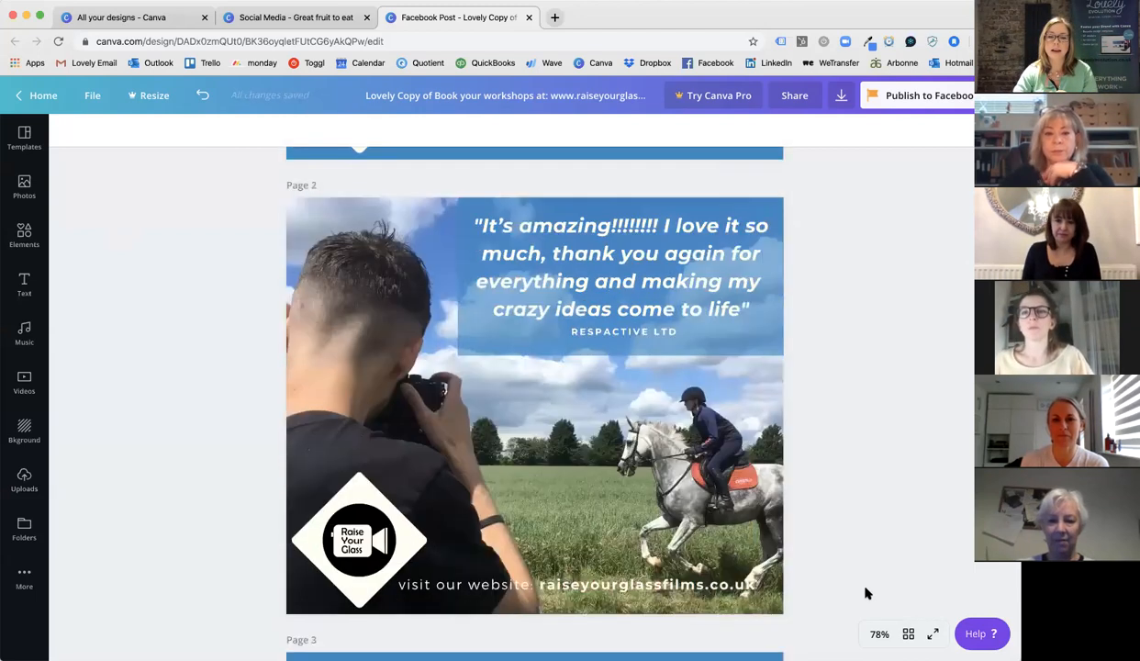
{"action": "scroll", "coordinate": [868, 592], "scroll_direction": "up", "scroll_amount": 2}
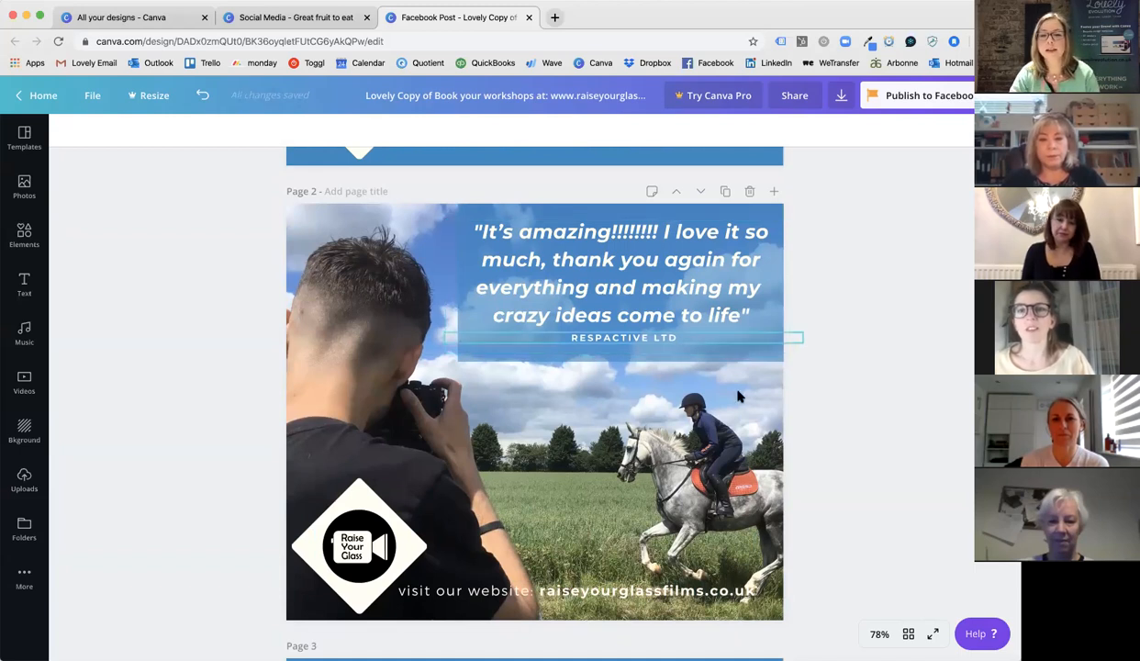
{"action": "double_click", "coordinate": [620, 450]}
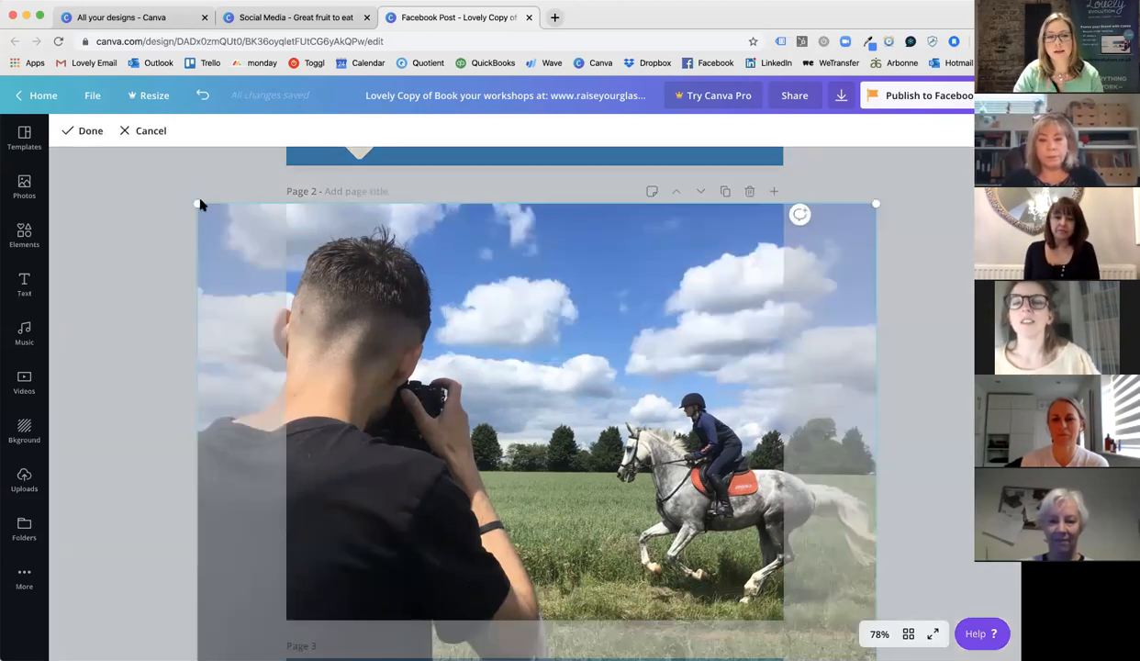
{"action": "left_click_drag", "start_coordinate": [196, 203], "coordinate": [154, 172]}
{"action": "left_click_drag", "start_coordinate": [519, 400], "coordinate": [500, 396]}
{"action": "left_click", "coordinate": [83, 131]}
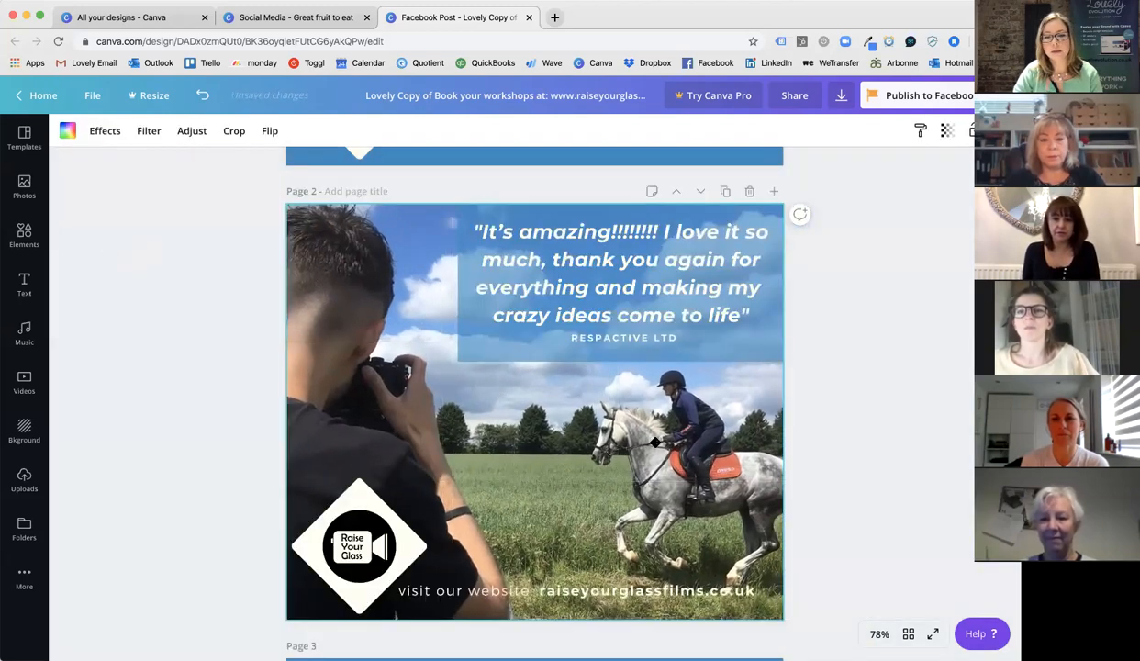
Shift the page 2 background photo further left within its crop to show more of the horse
{"action": "double_click", "coordinate": [655, 442]}
{"action": "left_click_drag", "start_coordinate": [654, 443], "coordinate": [631, 440]}
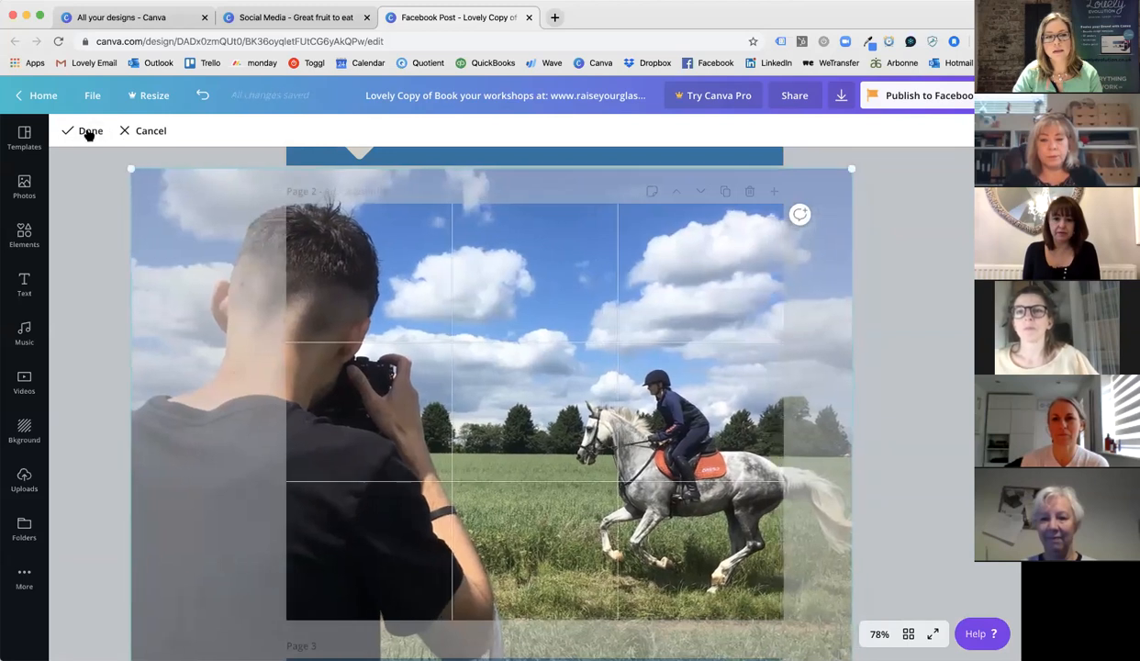
{"action": "left_click", "coordinate": [89, 132]}
{"action": "left_click", "coordinate": [125, 213]}
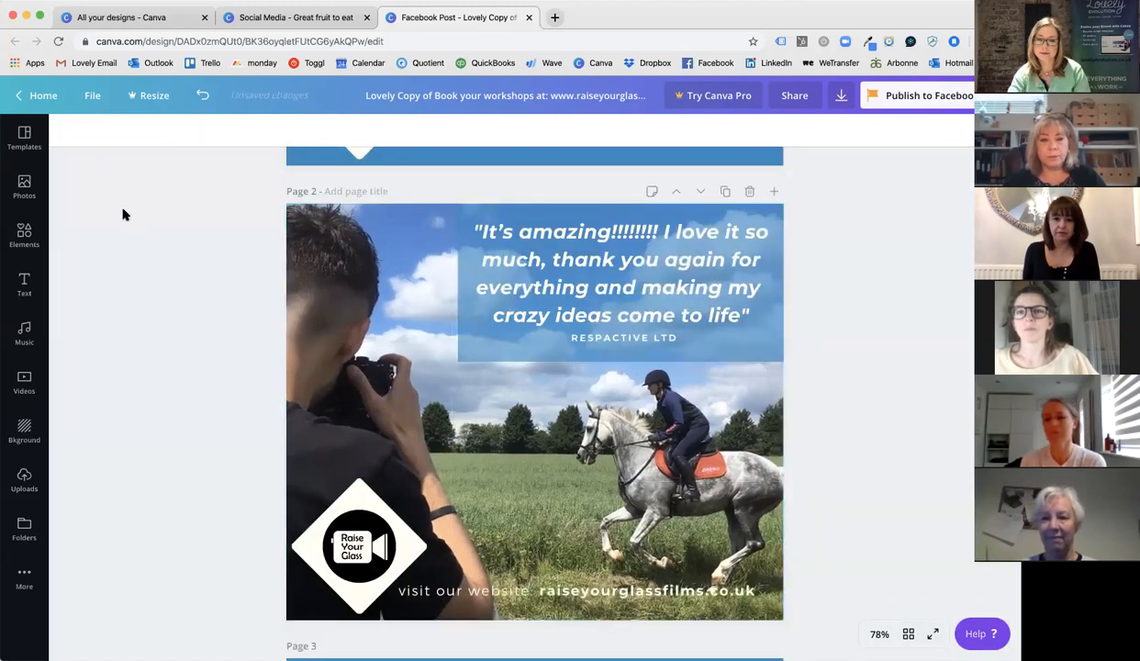